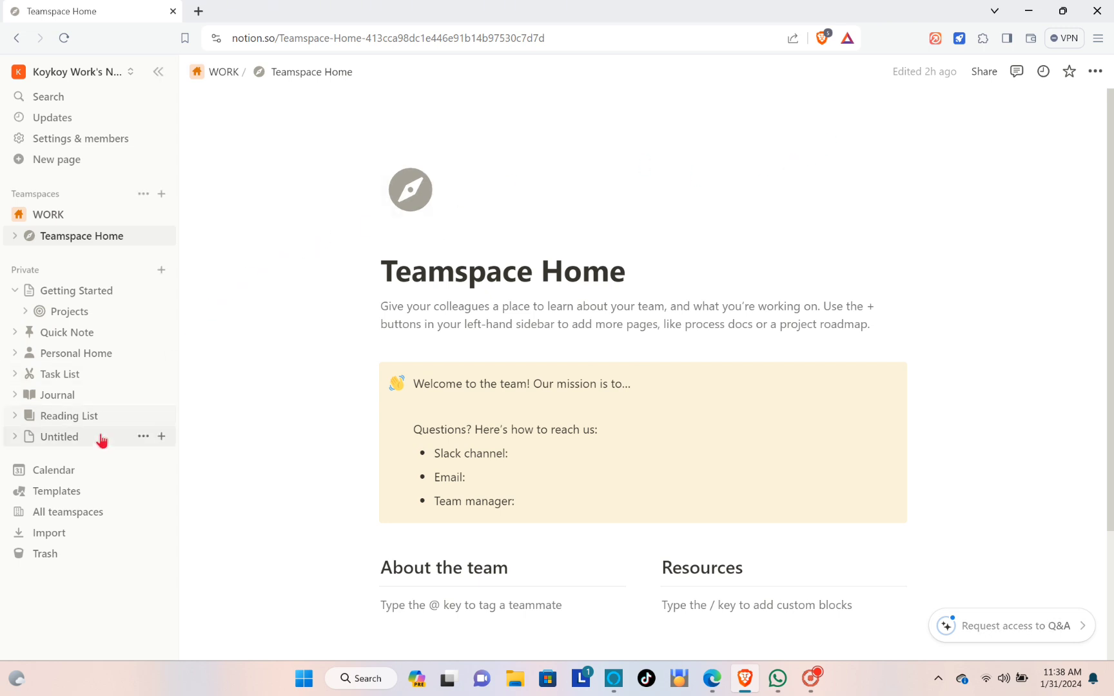
Turn the untitled private page into a table with a new database and title it TRADING JOURNAL.
click(81, 438)
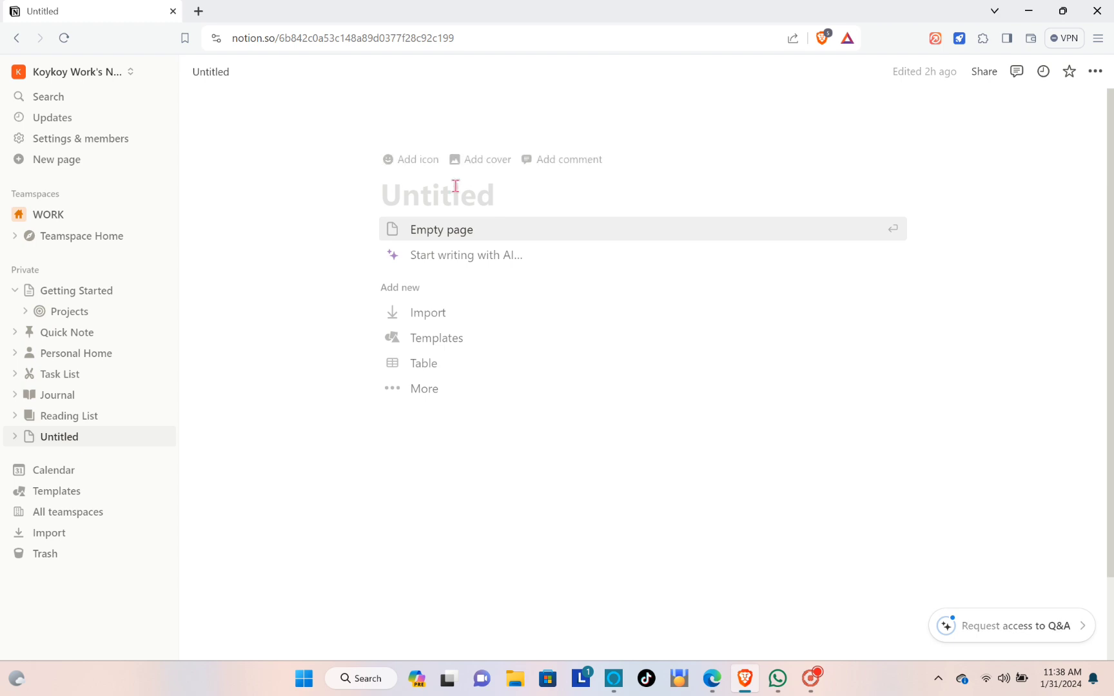
key(Caps_Lock)
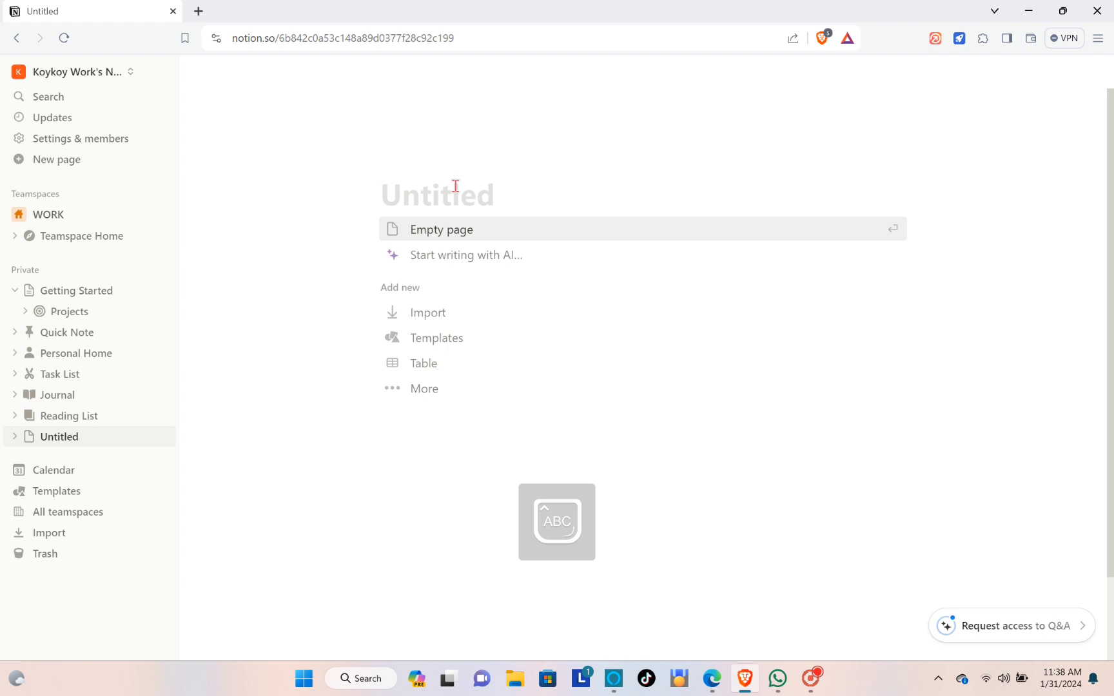
click(441, 365)
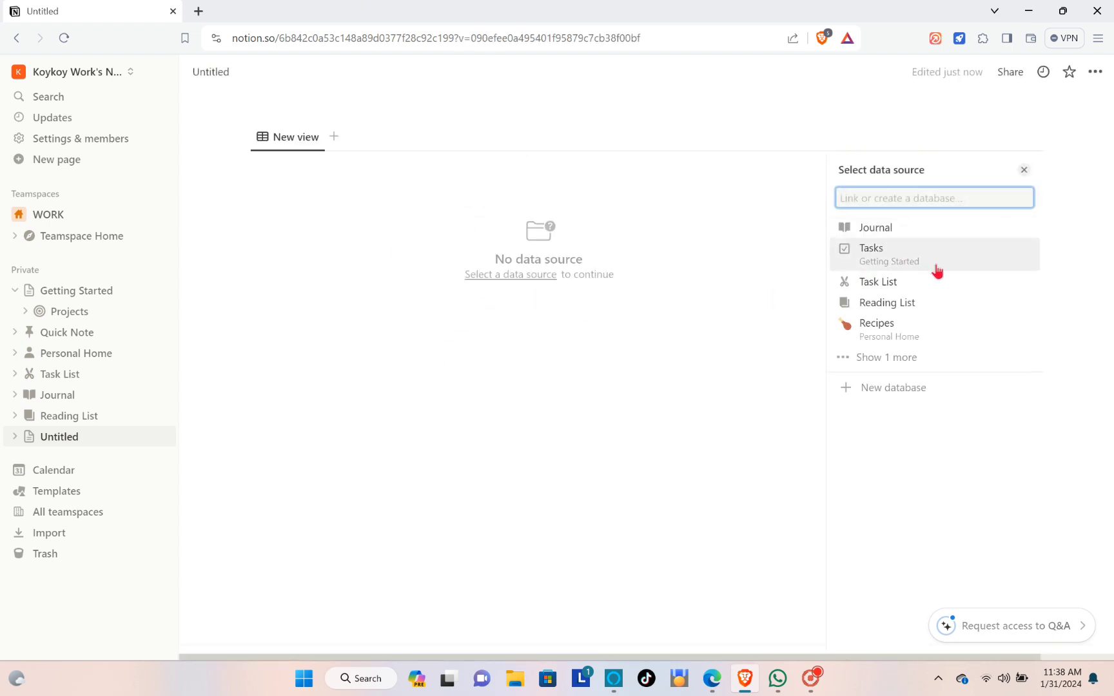
click(912, 388)
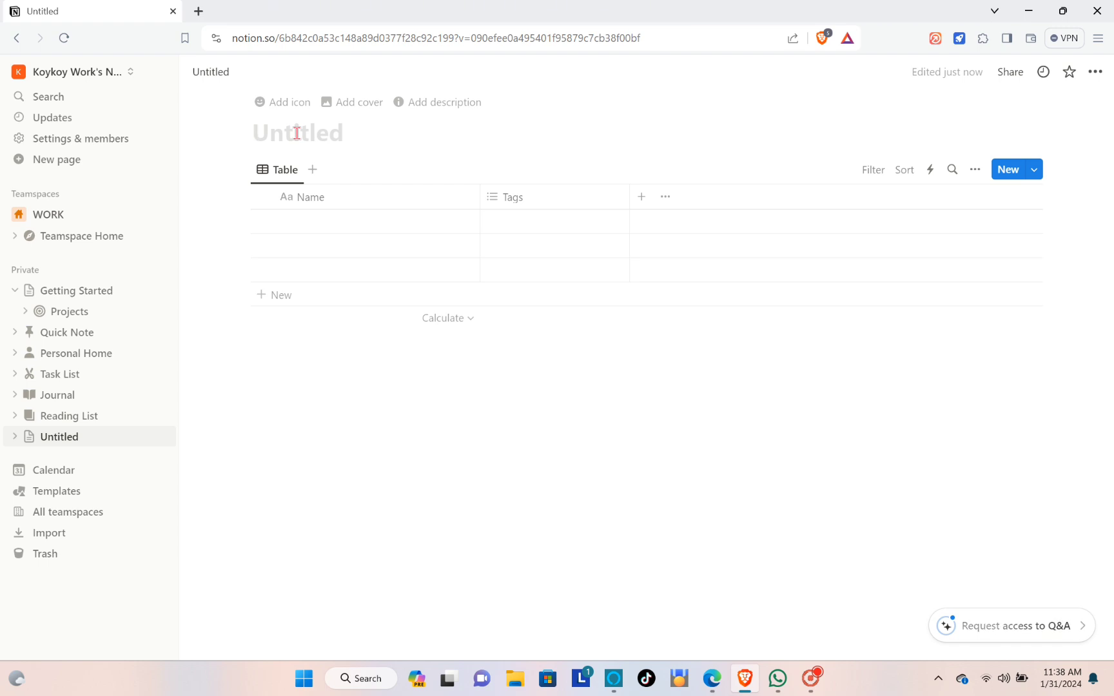
text(TRADING)
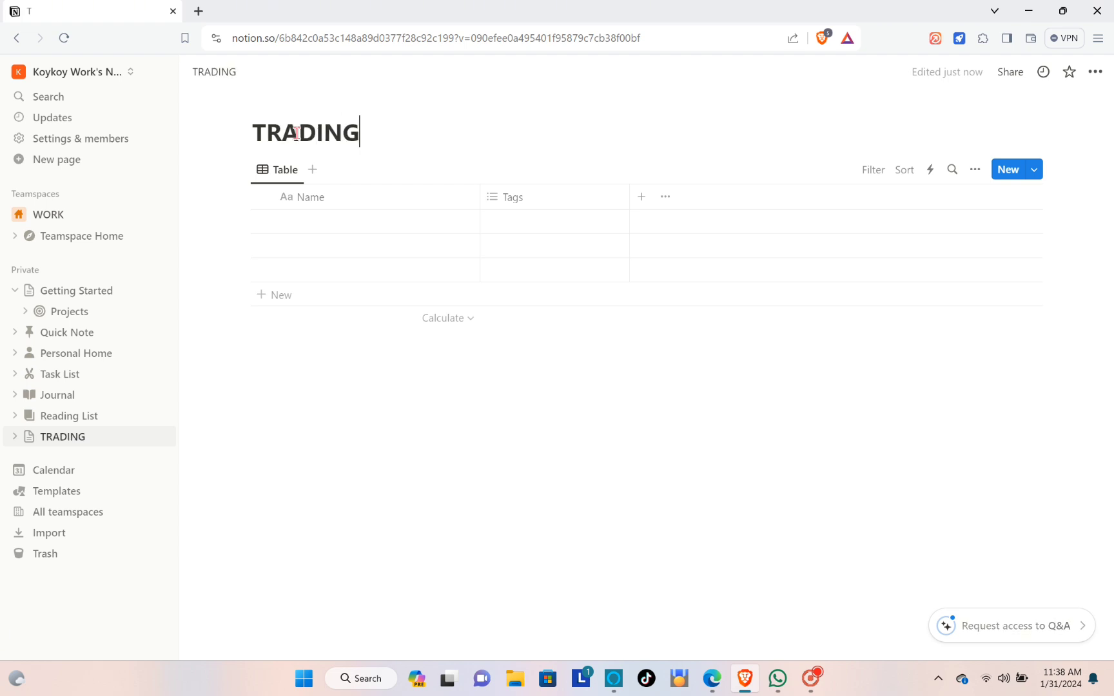
text( JOURNAL)
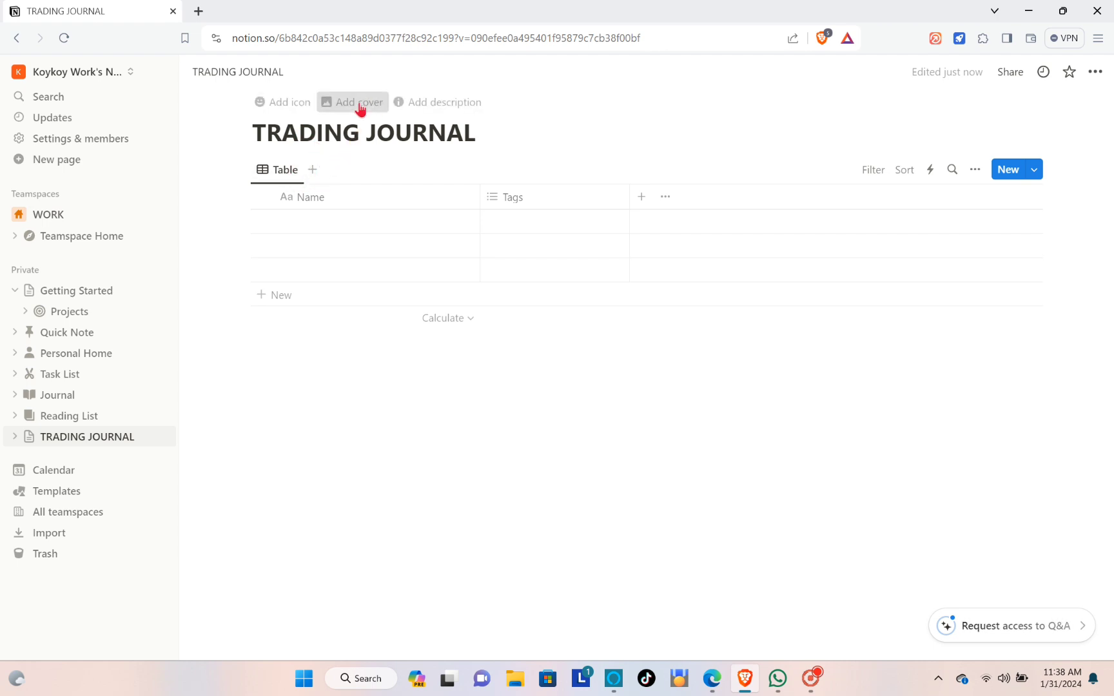
Add a page cover and change it to the gallery image of brown branching river-like channels.
click(360, 108)
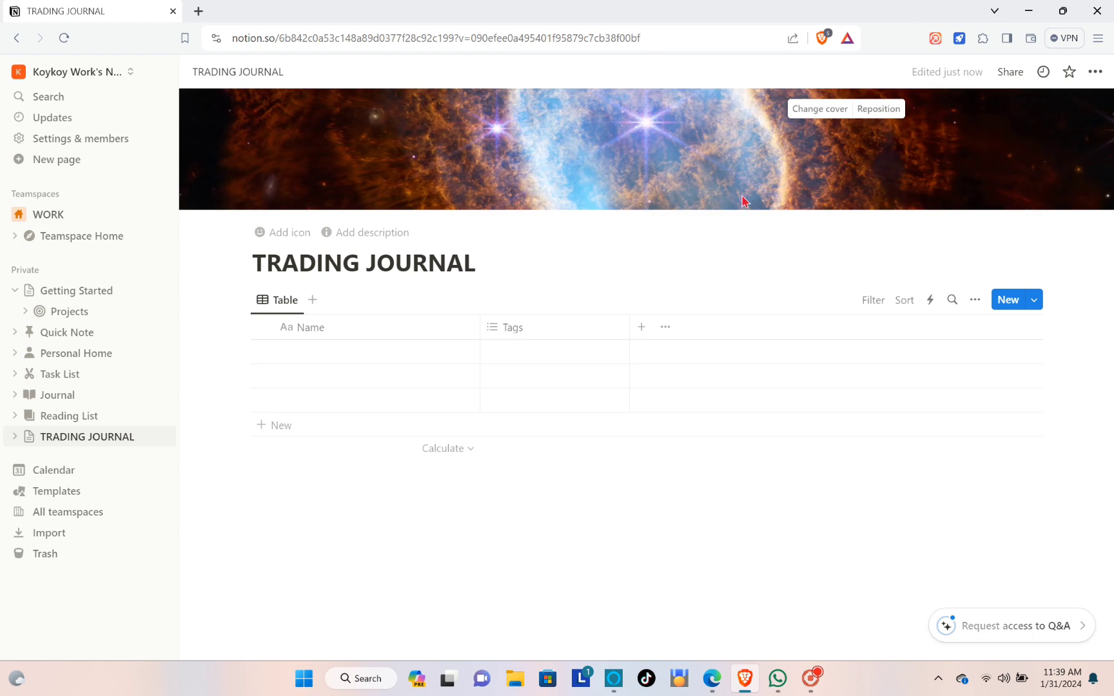
click(818, 111)
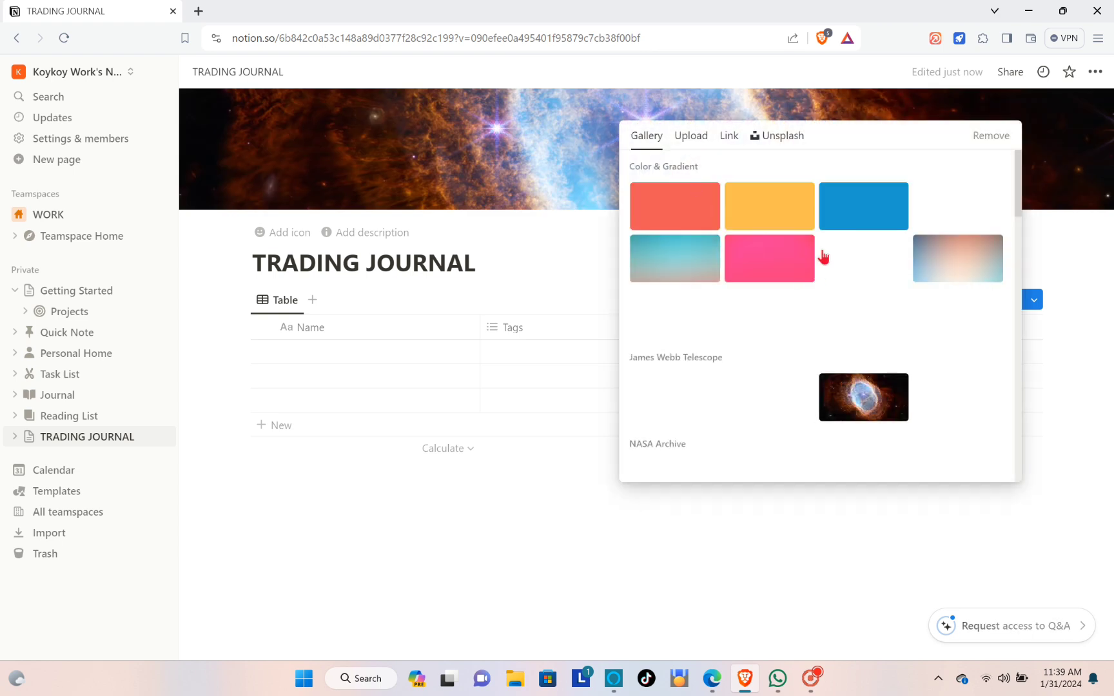
scroll(822, 257, down, 5)
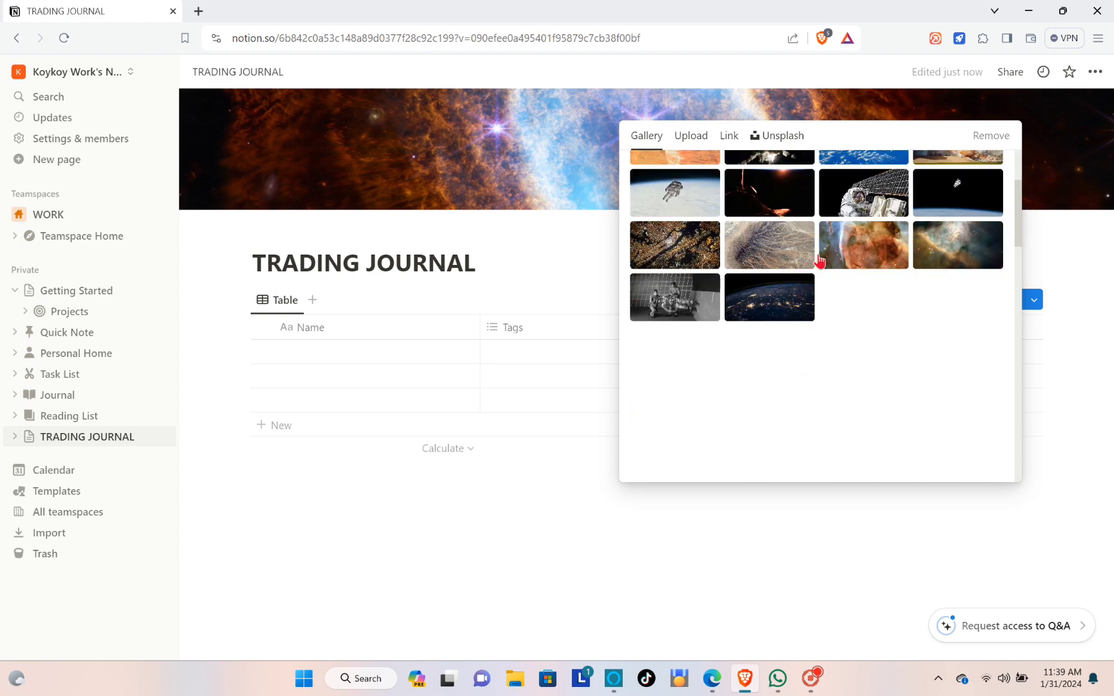
click(782, 259)
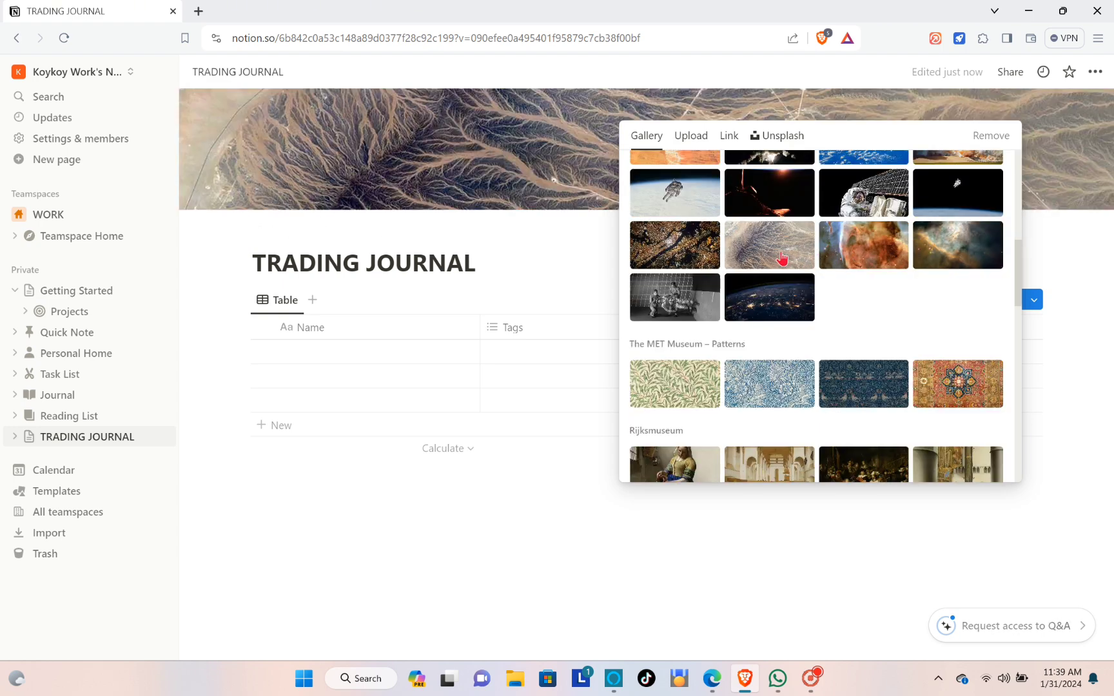
click(419, 177)
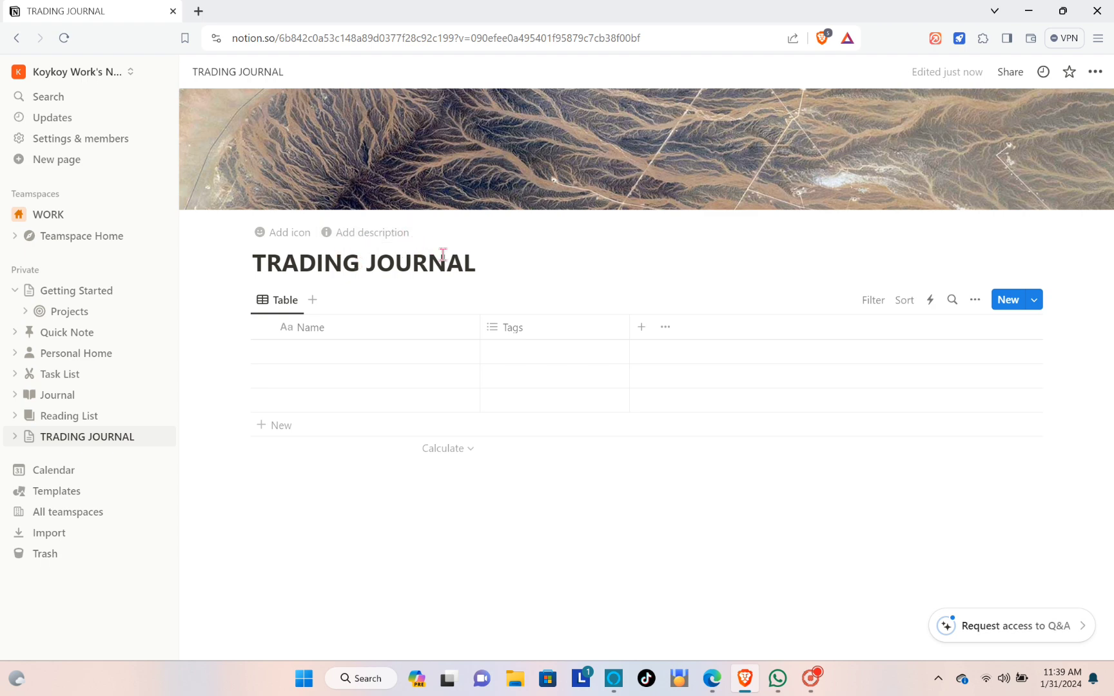
click(325, 329)
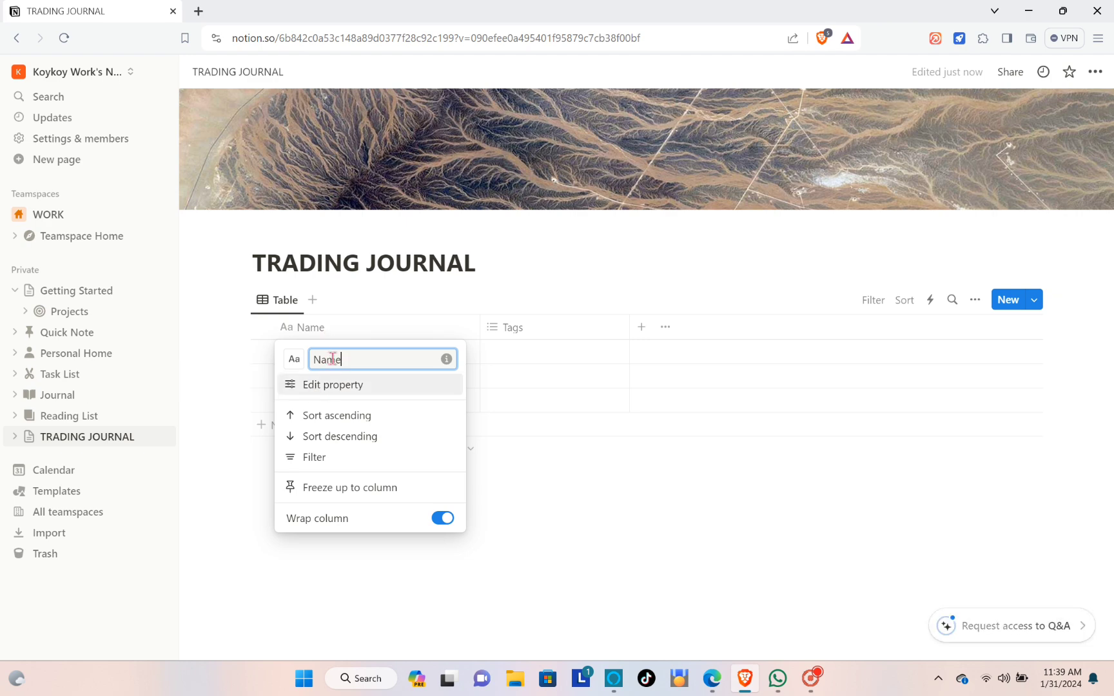
click(261, 388)
click(261, 375)
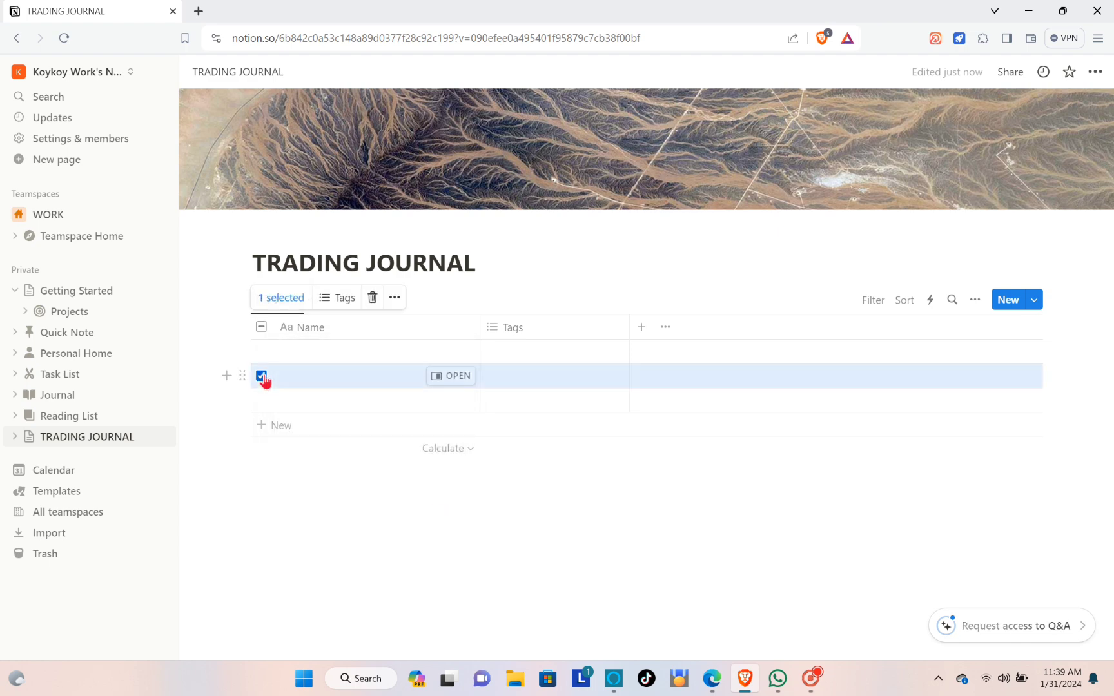
click(301, 375)
Number the three table rows 1, 2 and 3 in the Name column.
click(316, 348)
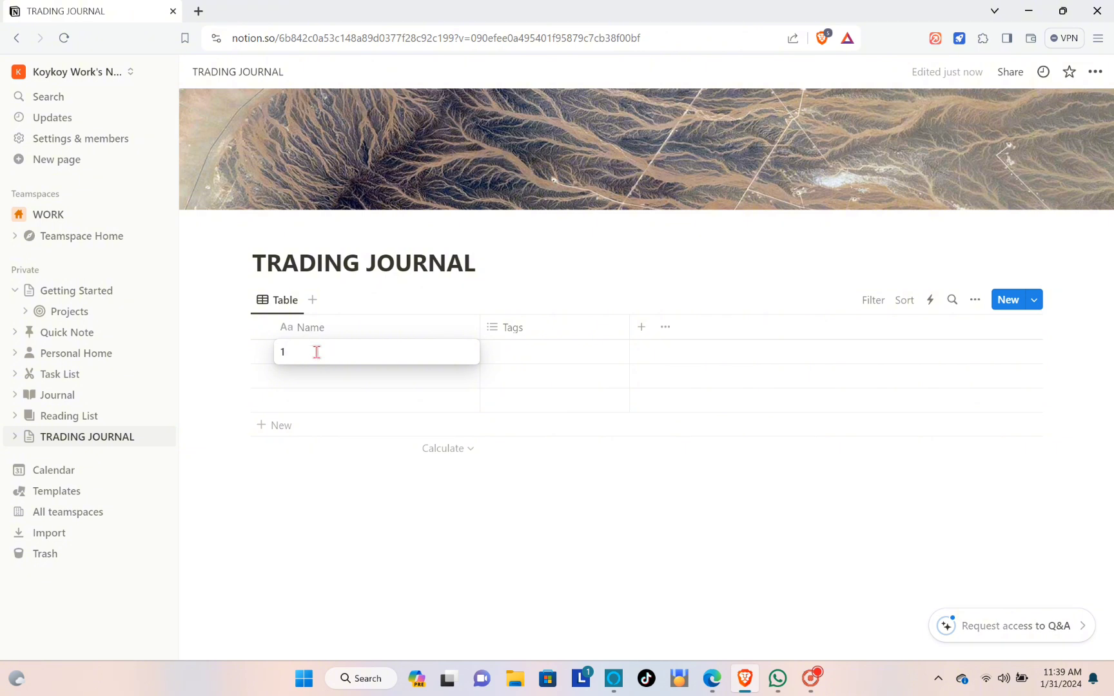
text(1)
click(310, 376)
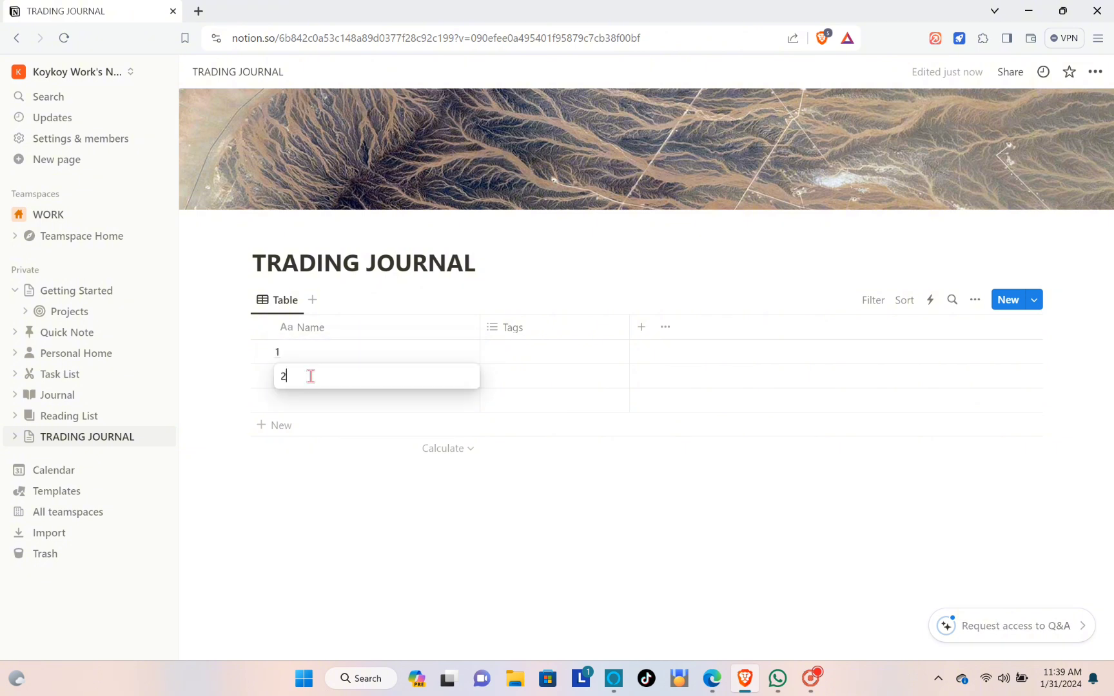
click(318, 400)
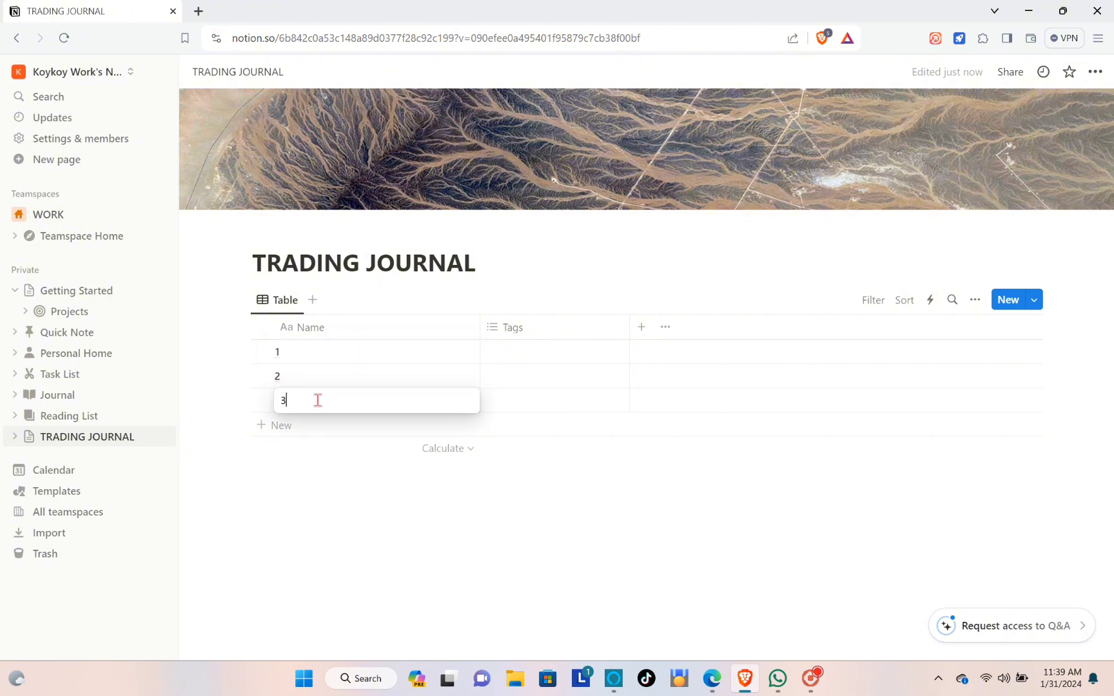
key(Escape)
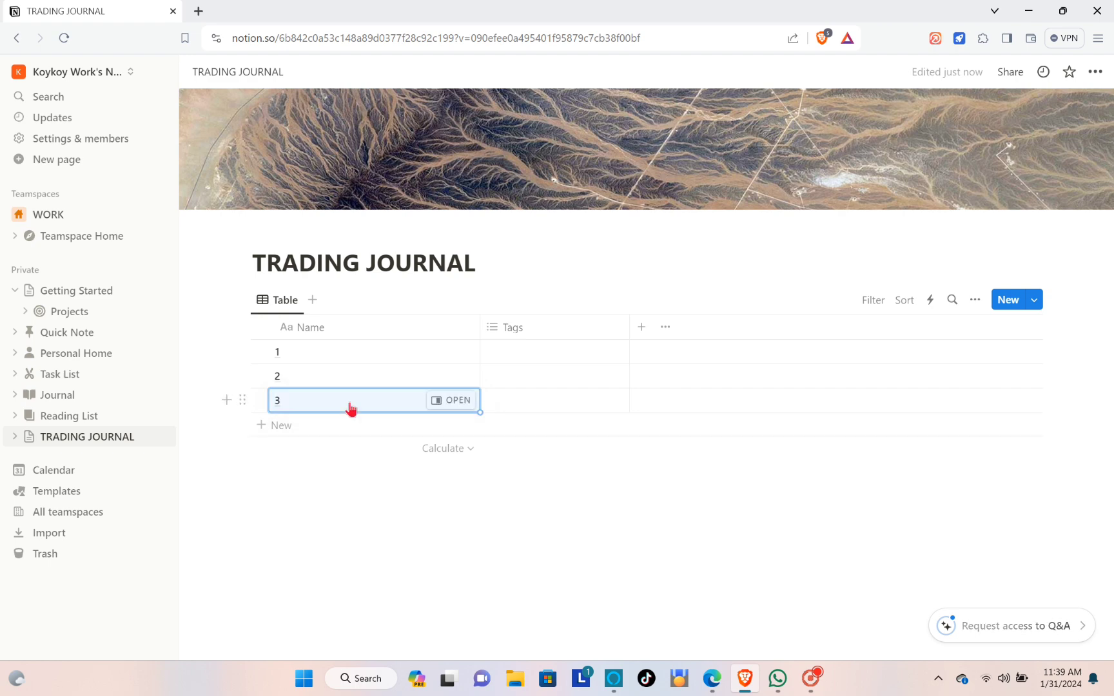
click(348, 352)
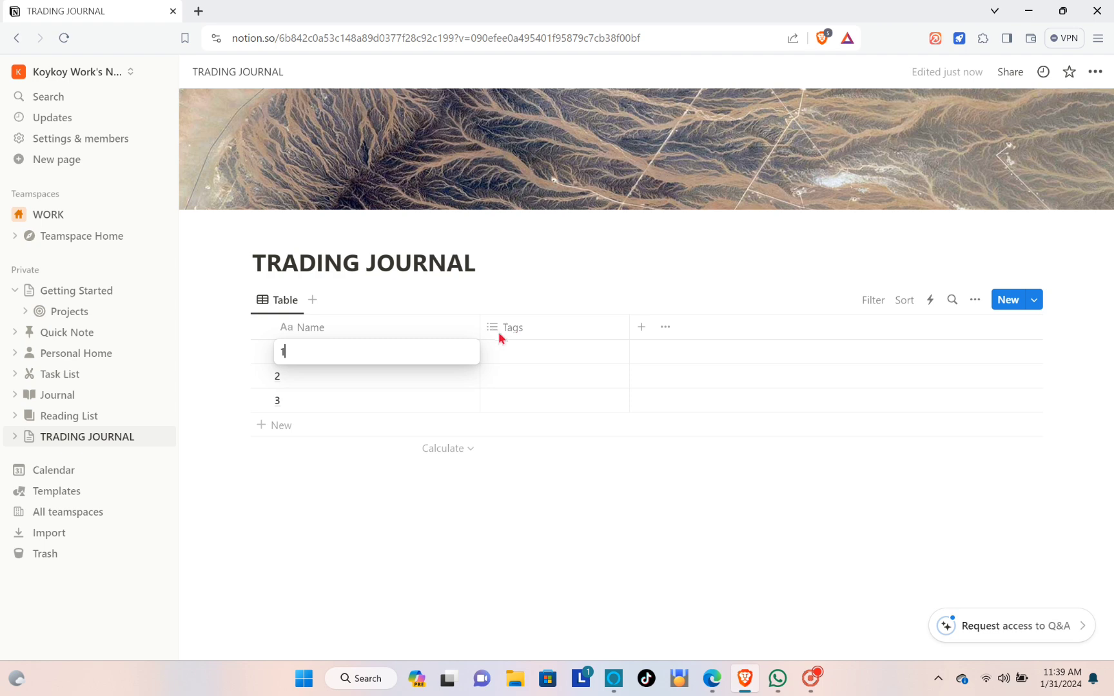
key(Escape)
Rename the Tags property to DATE and change its type to Date.
click(496, 330)
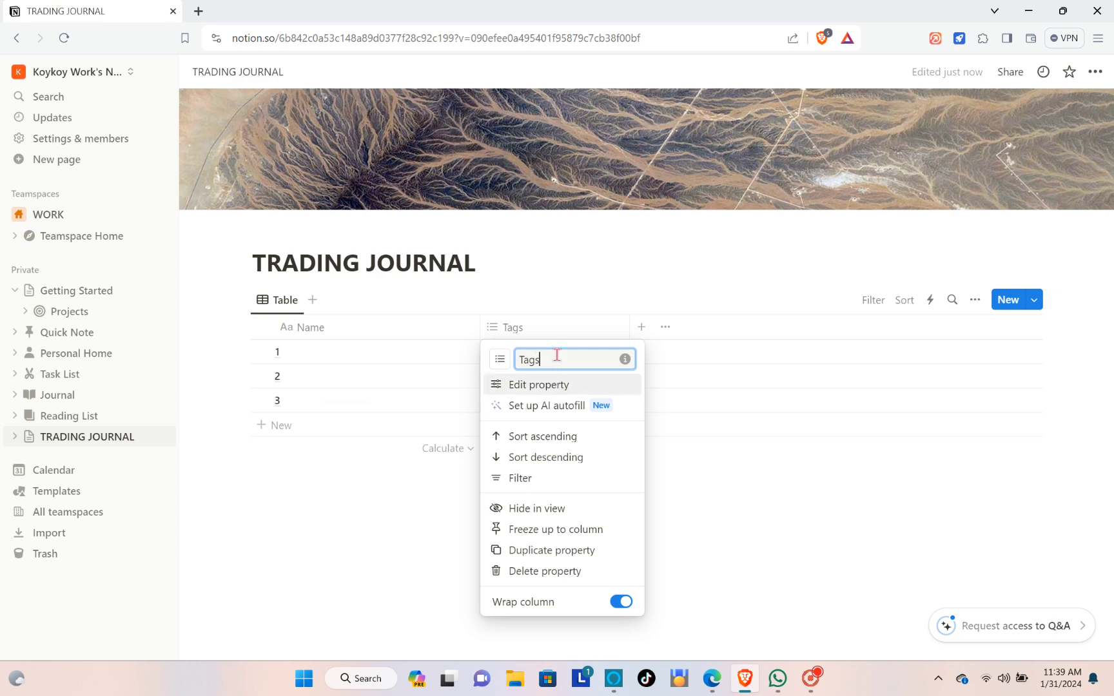
key(BackSpace)
key(BackSpace)
text(DAT)
click(559, 389)
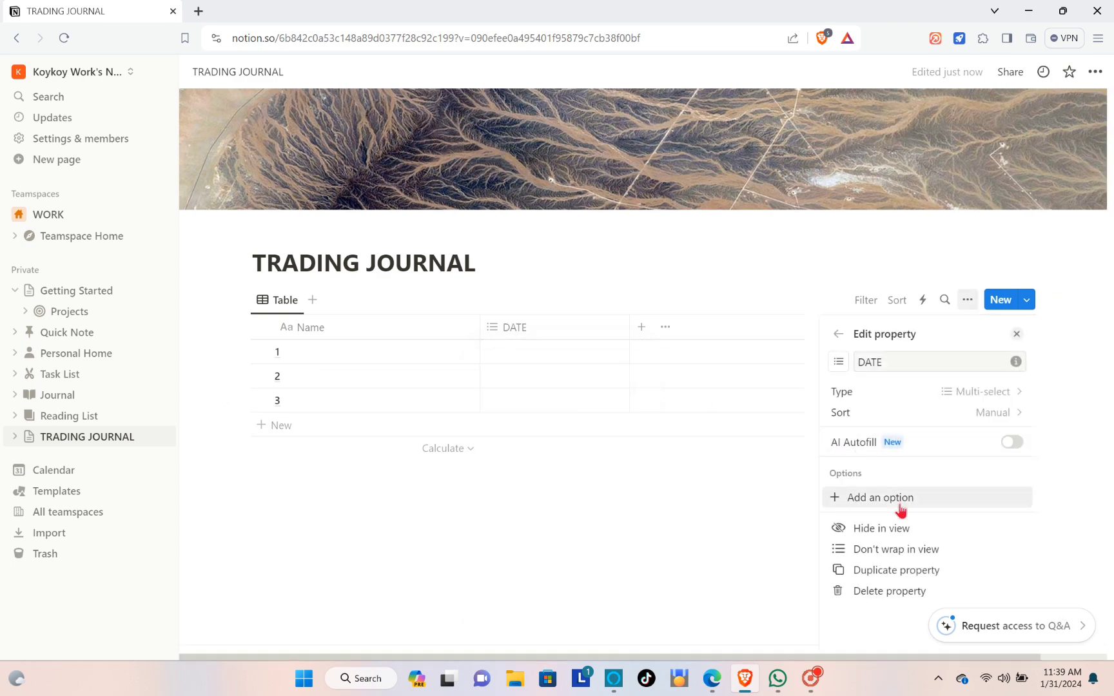
click(882, 390)
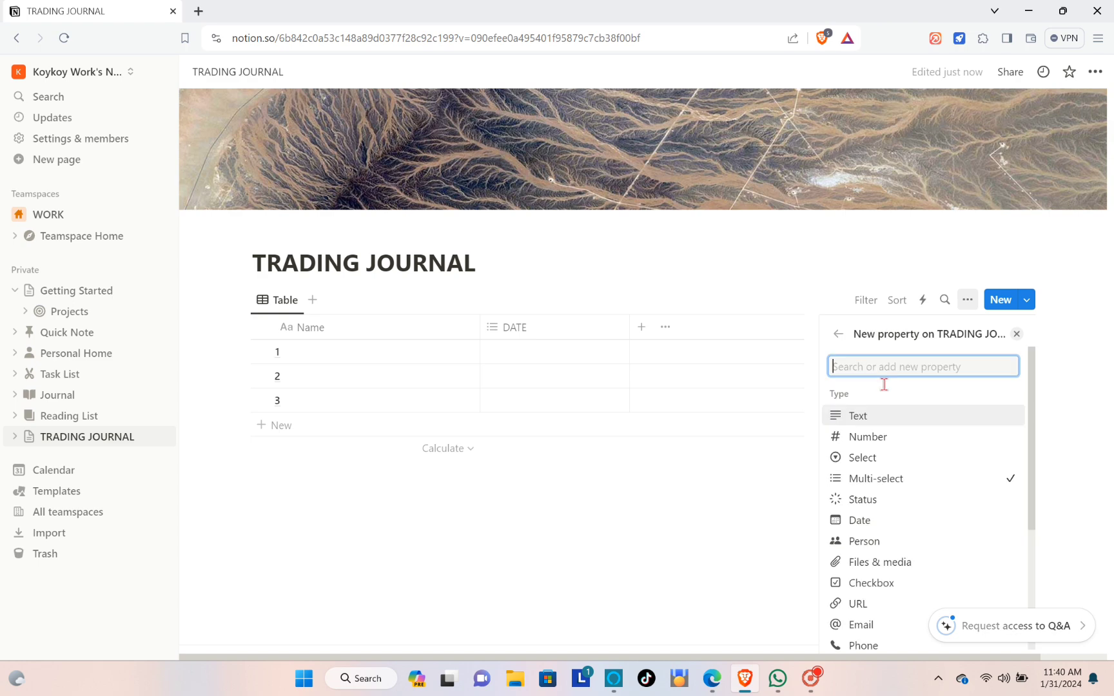
click(873, 528)
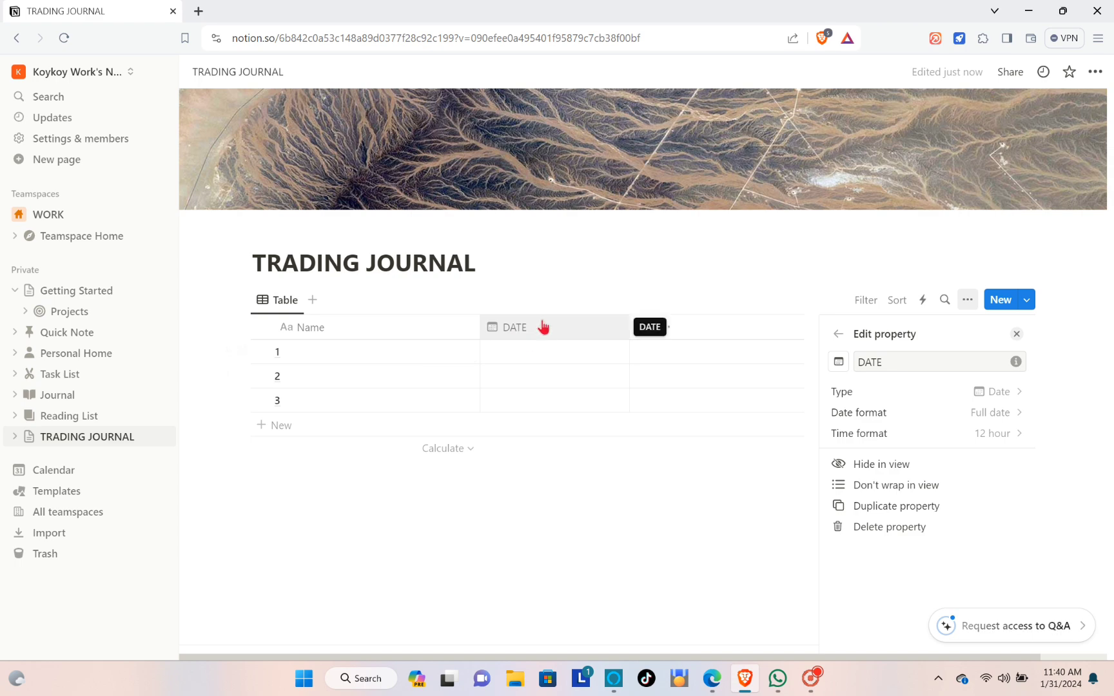
click(646, 334)
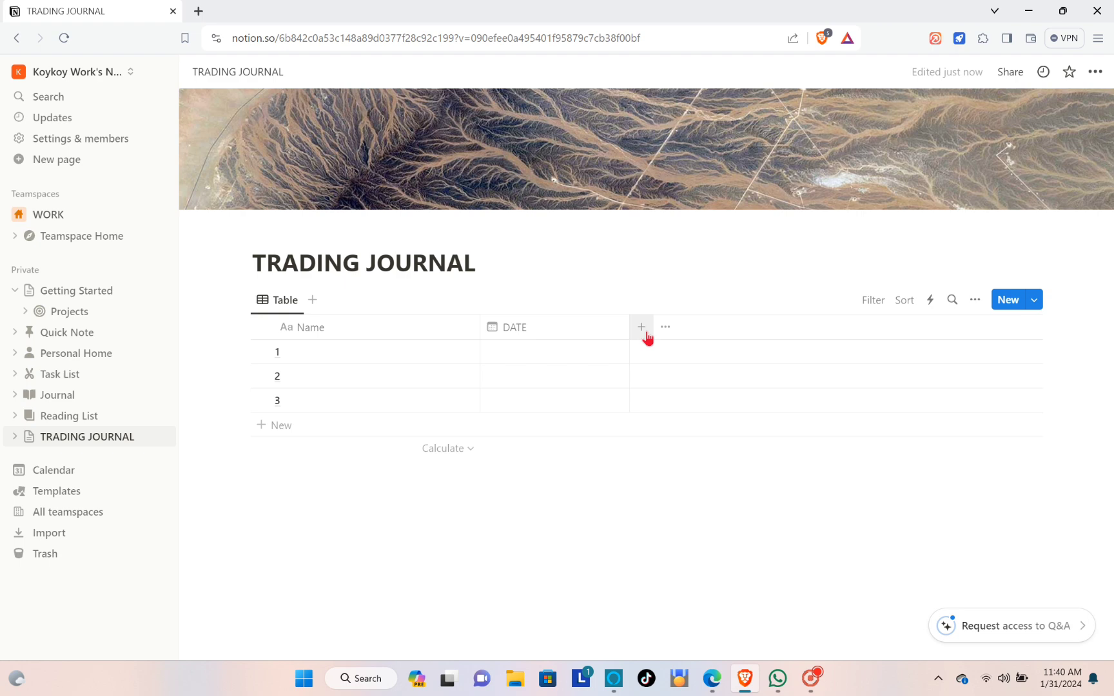
Add a Select property to the table and name it "Day of the week".
click(640, 332)
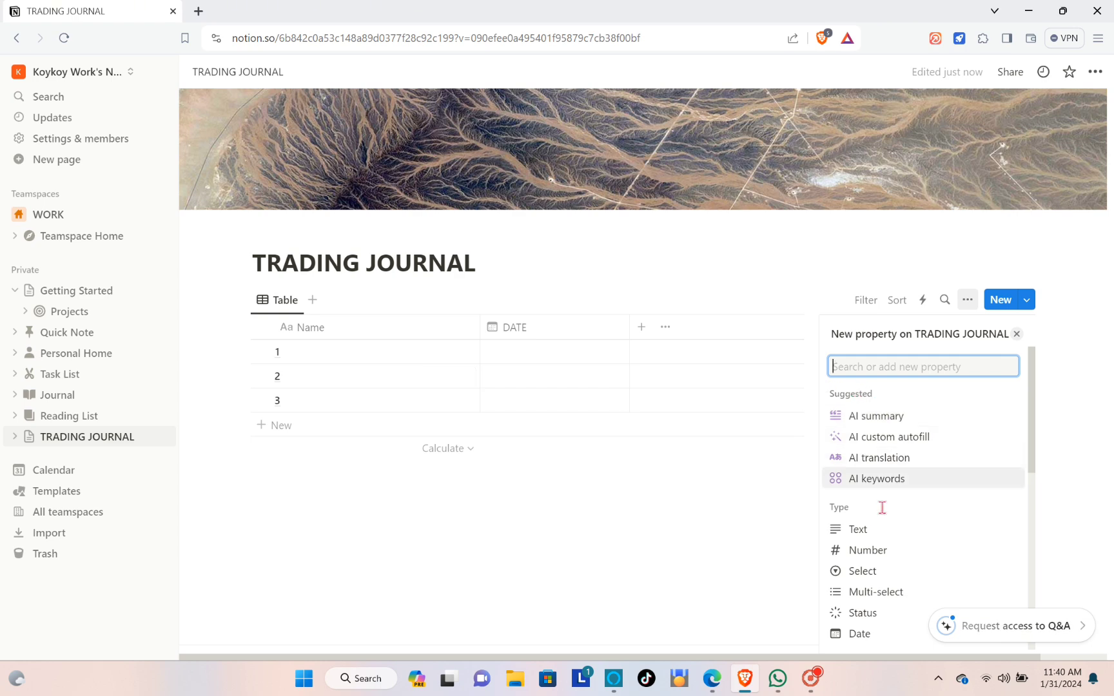
scroll(873, 530, down, 1)
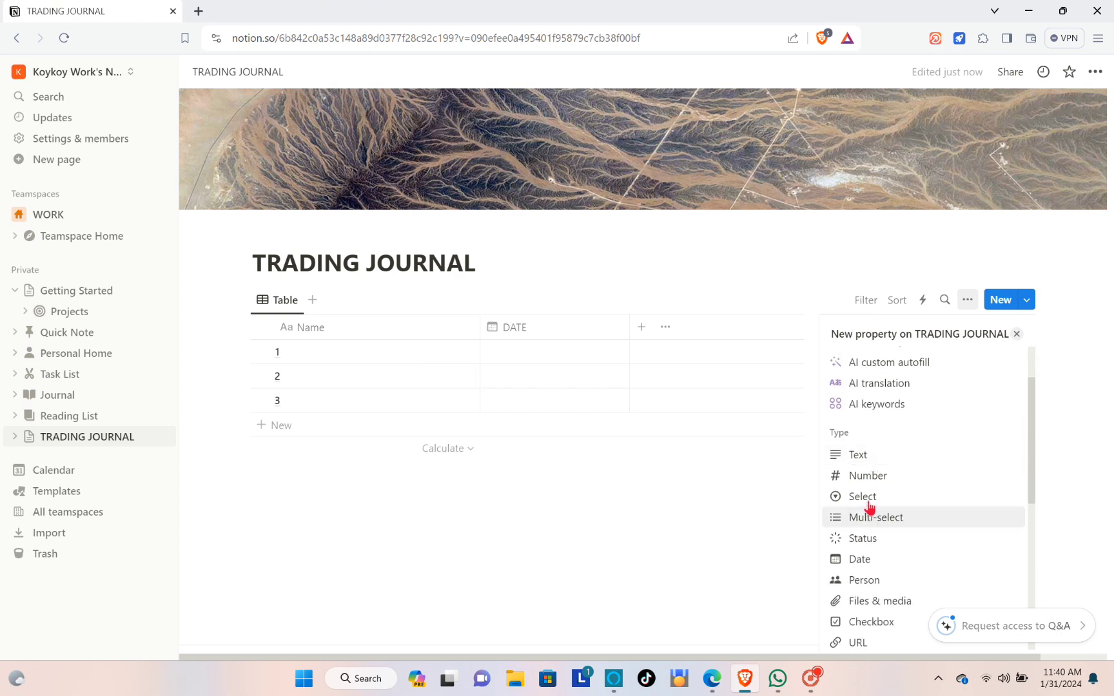
click(868, 503)
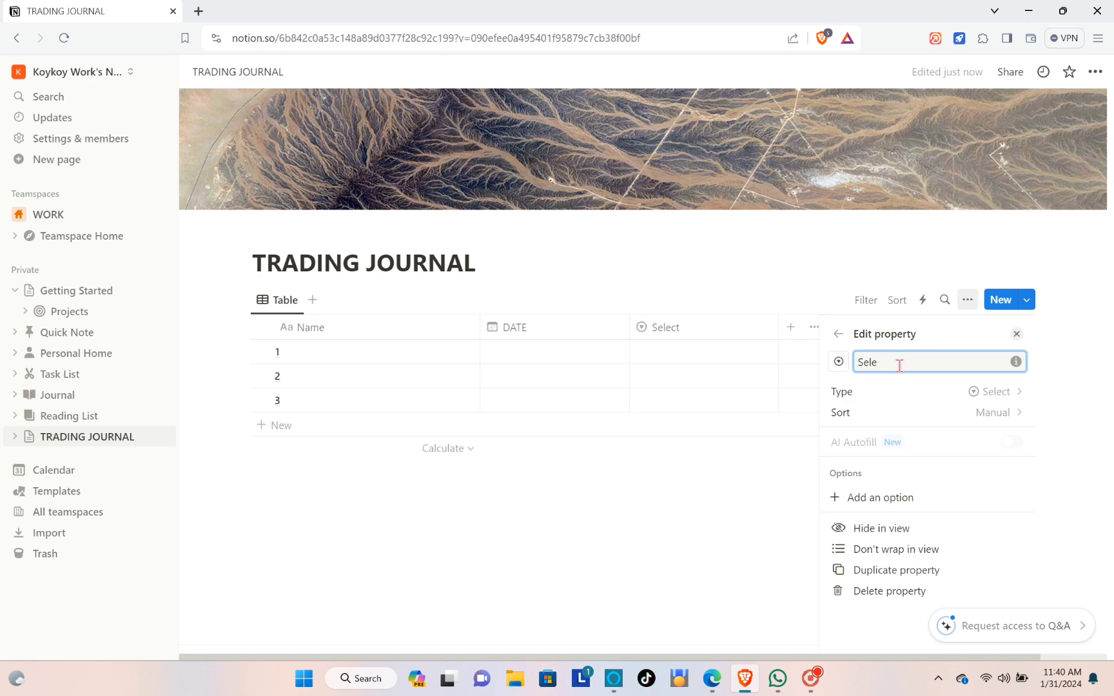
key(BackSpace)
text(D)
key(Caps_Lock)
text(Y)
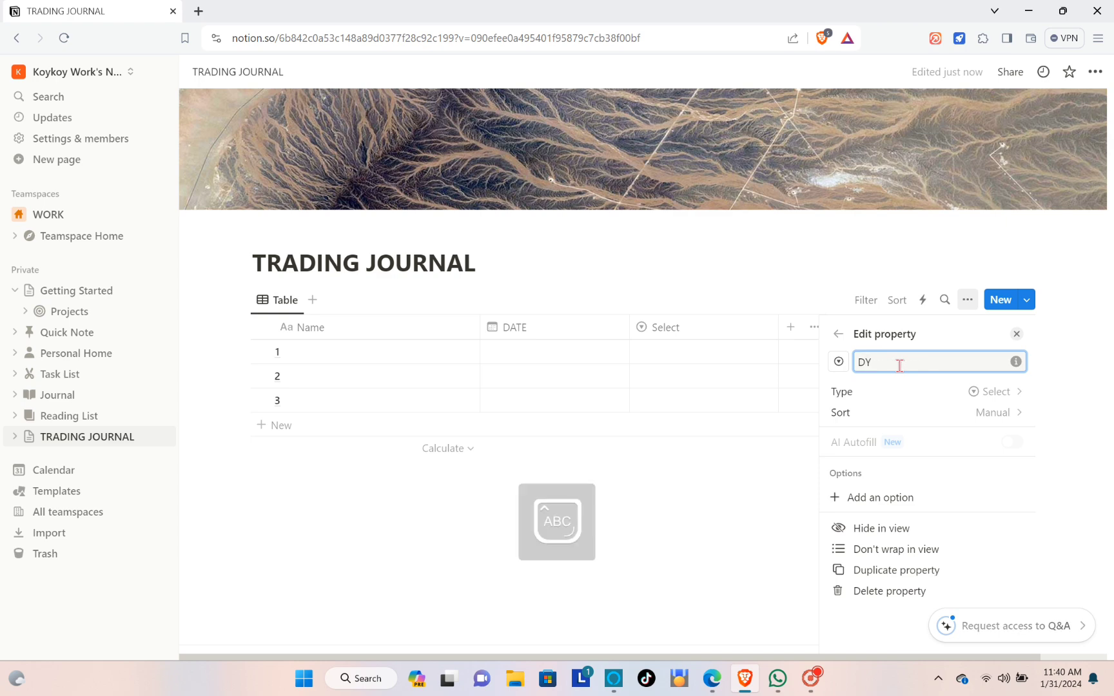
key(BackSpace)
key(Caps_Lock)
text(ay of the week)
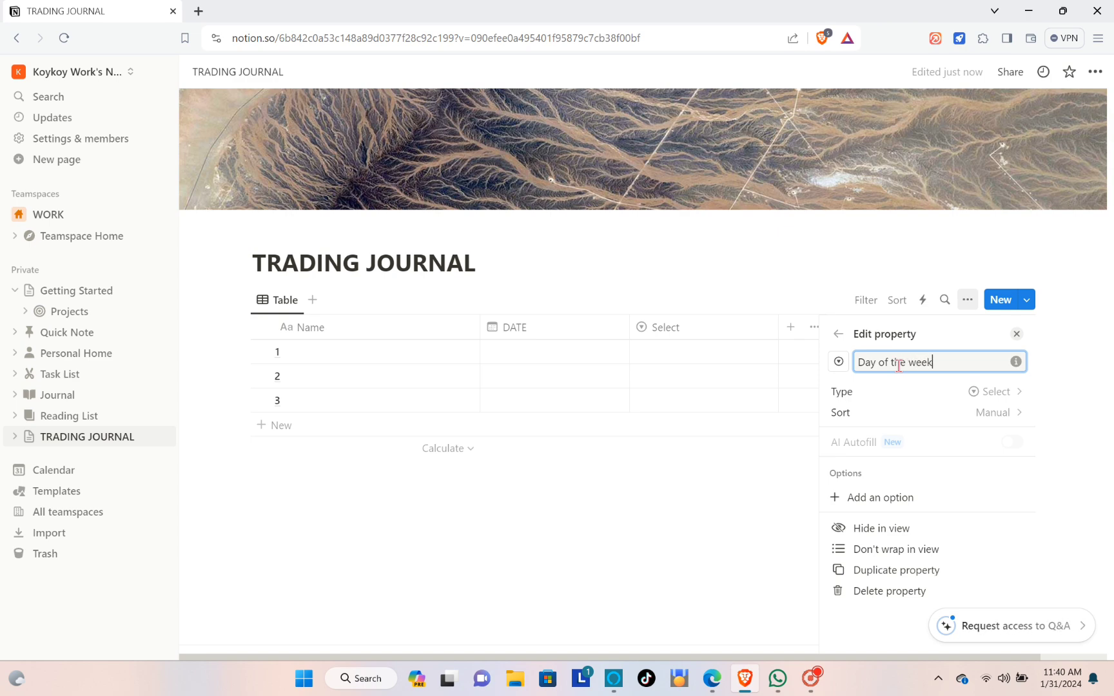
Add the options Monday, Tuesday, Wednesday, Thursday and Friday to the Day of the week property.
click(893, 498)
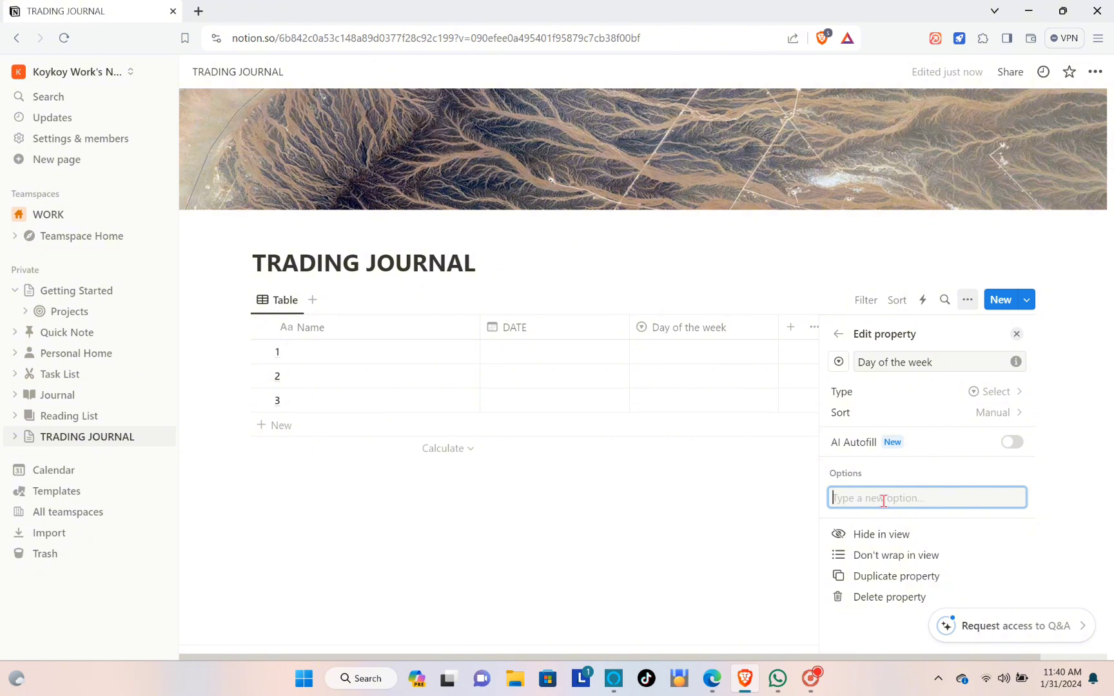
text(Monday)
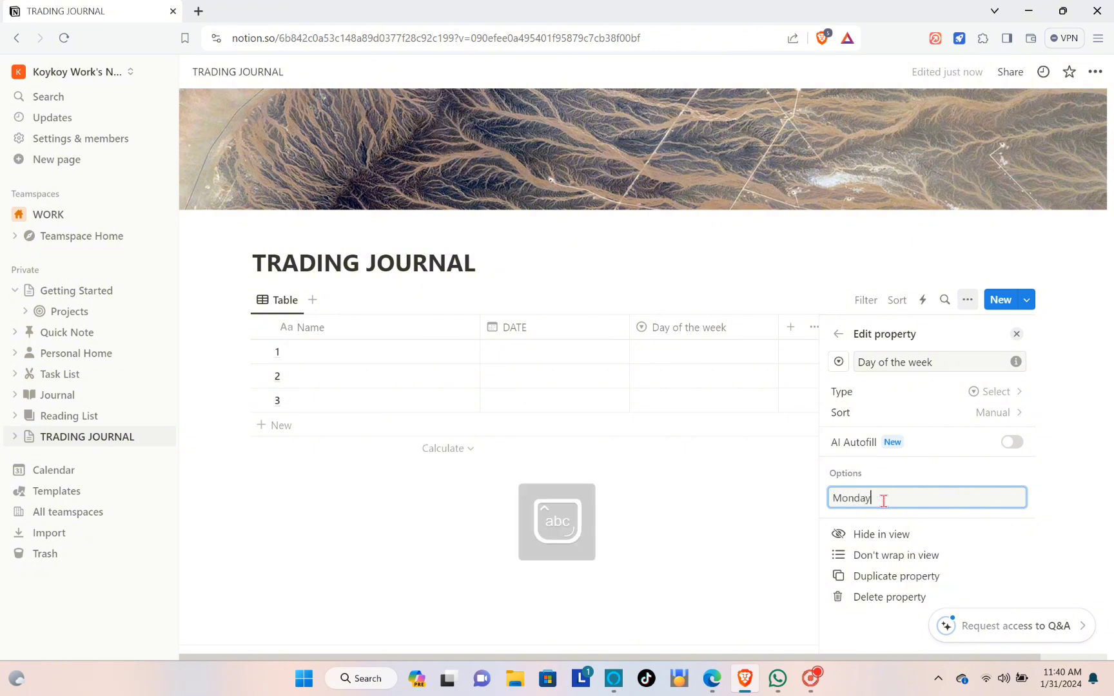
key(Return)
text(Tuesday)
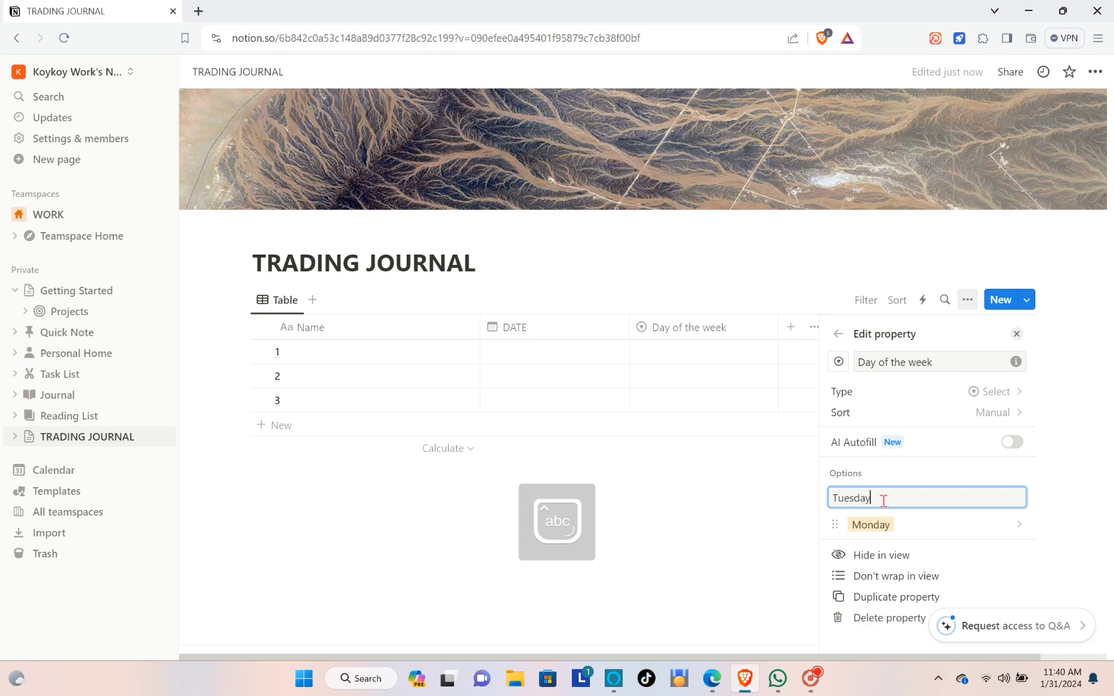
key(Return)
text(Wedn)
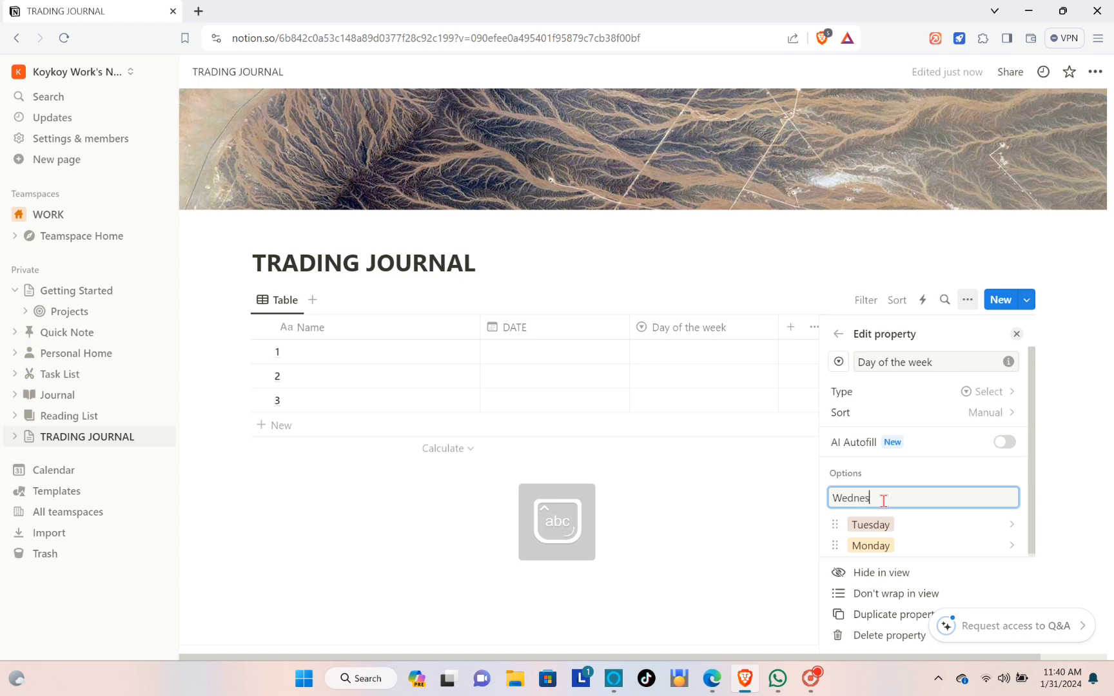
key(Return)
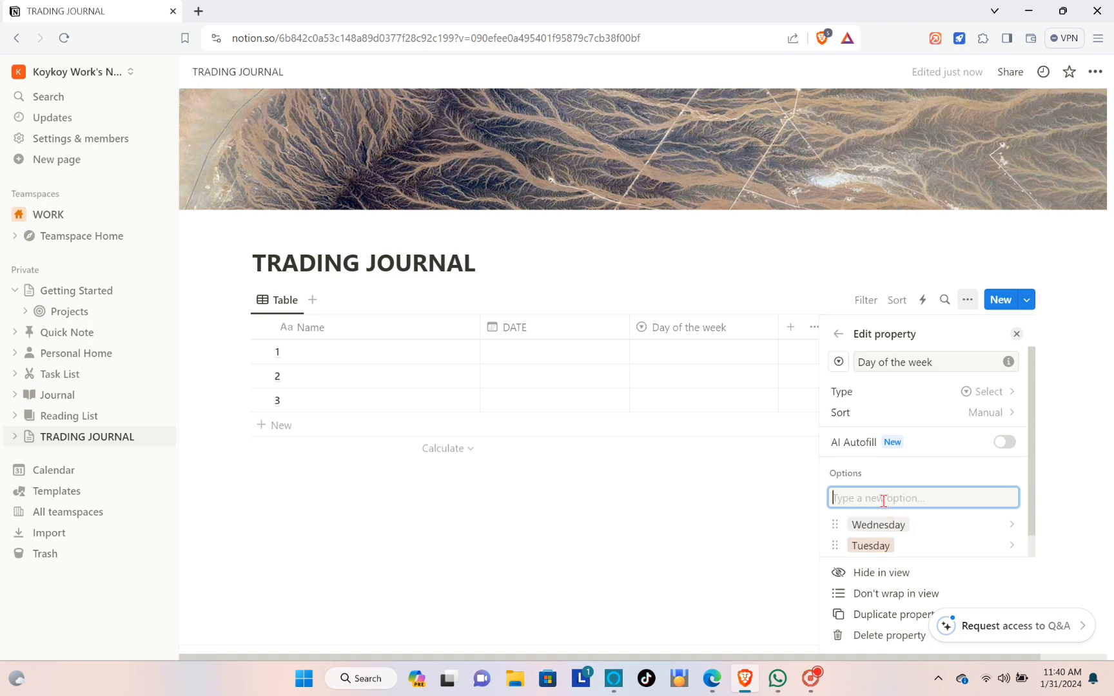
text(Thur)
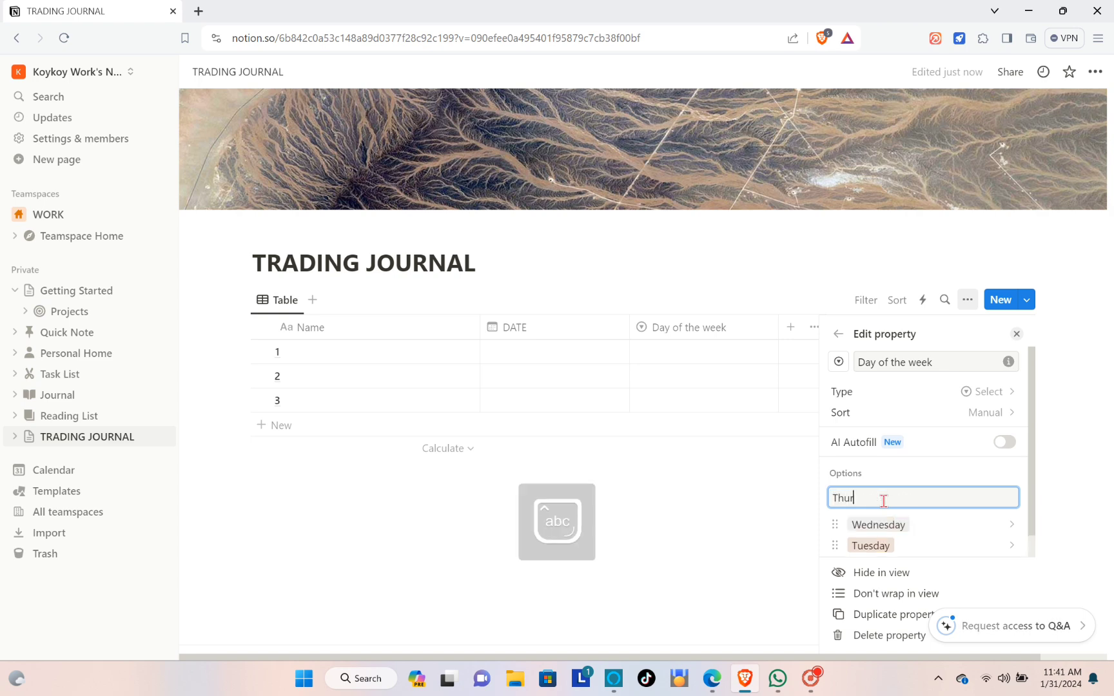
text(sday)
key(Return)
text(Friday)
key(Return)
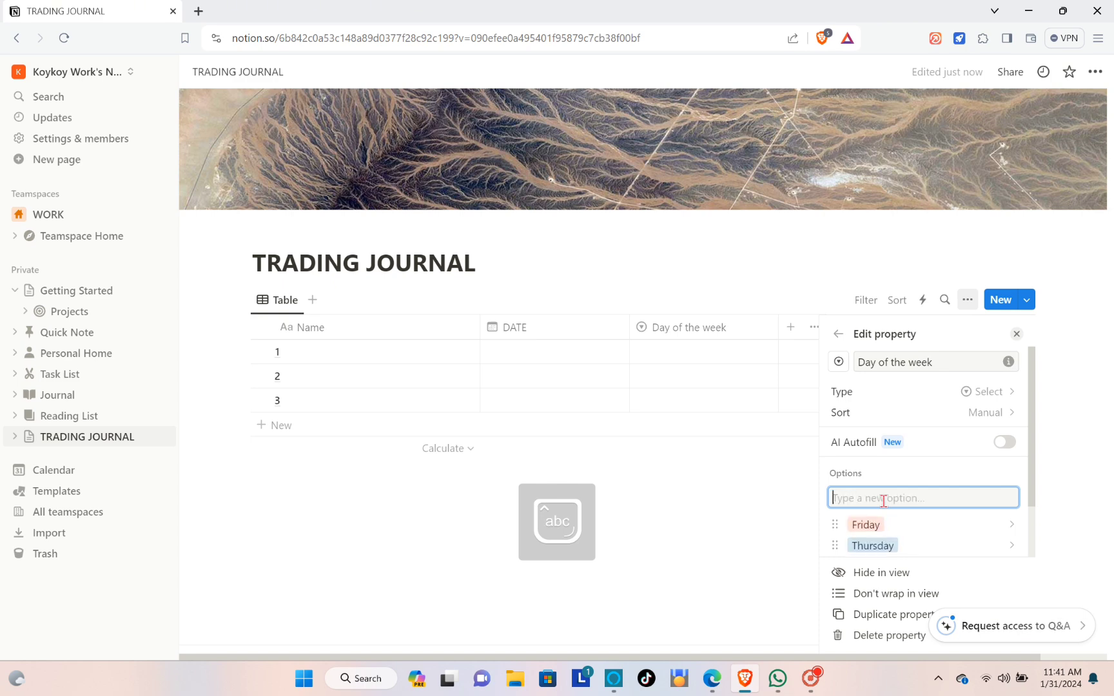
Set the Day of the week of entry 1 to Wednesday.
scroll(903, 464, down, 2)
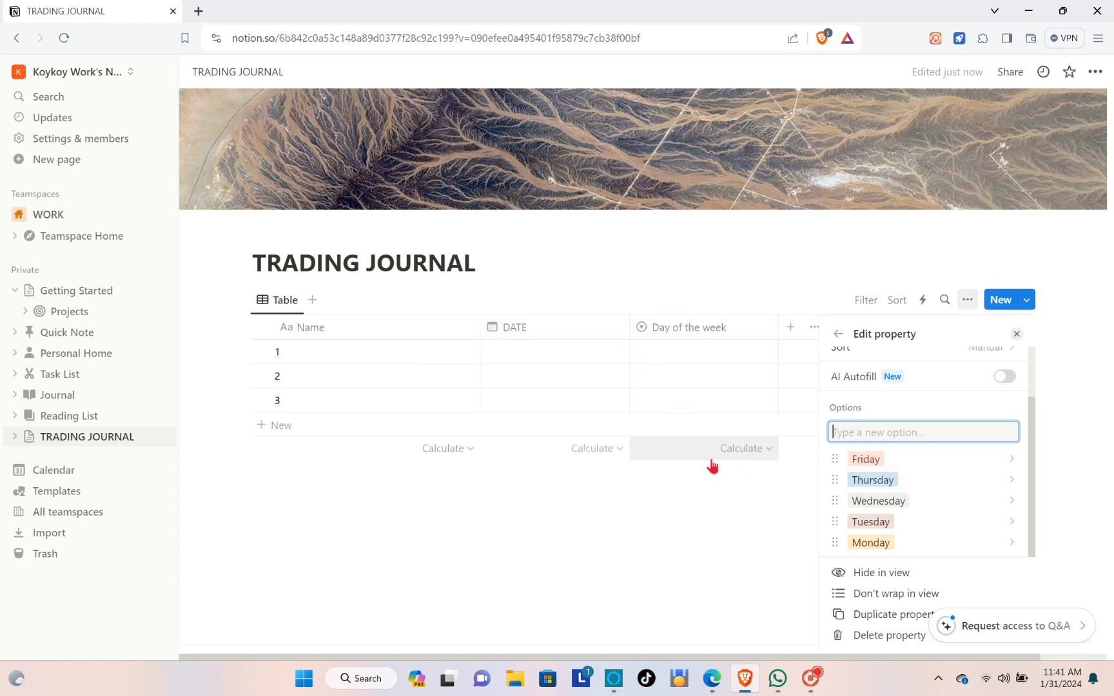
click(709, 449)
click(691, 324)
click(696, 330)
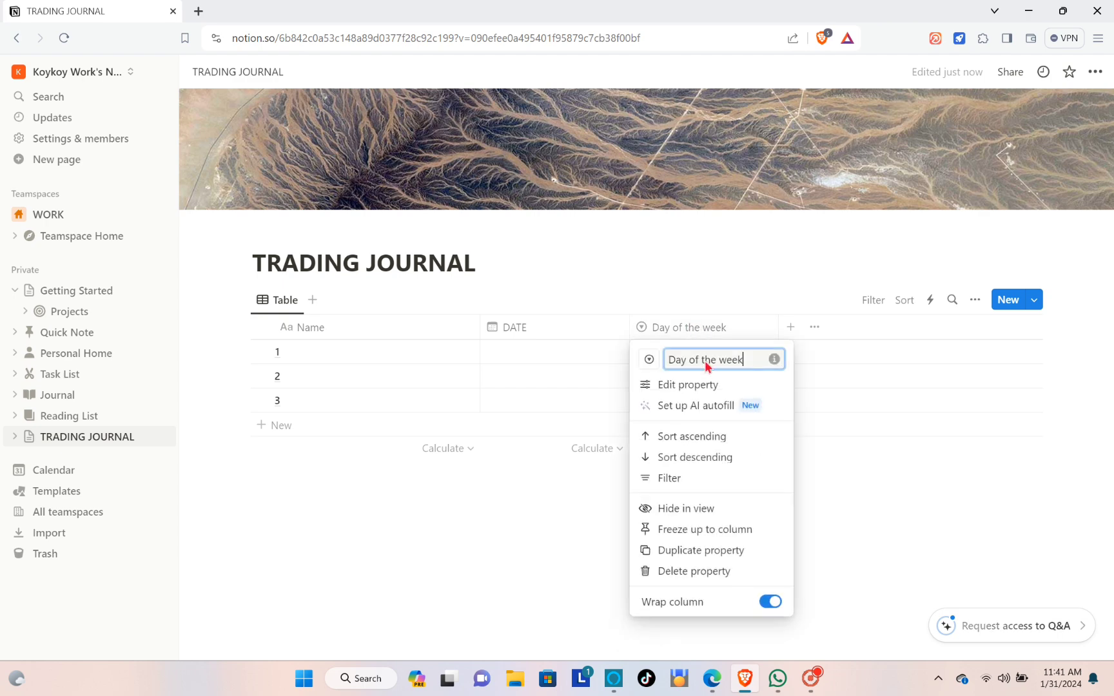
click(714, 333)
click(714, 342)
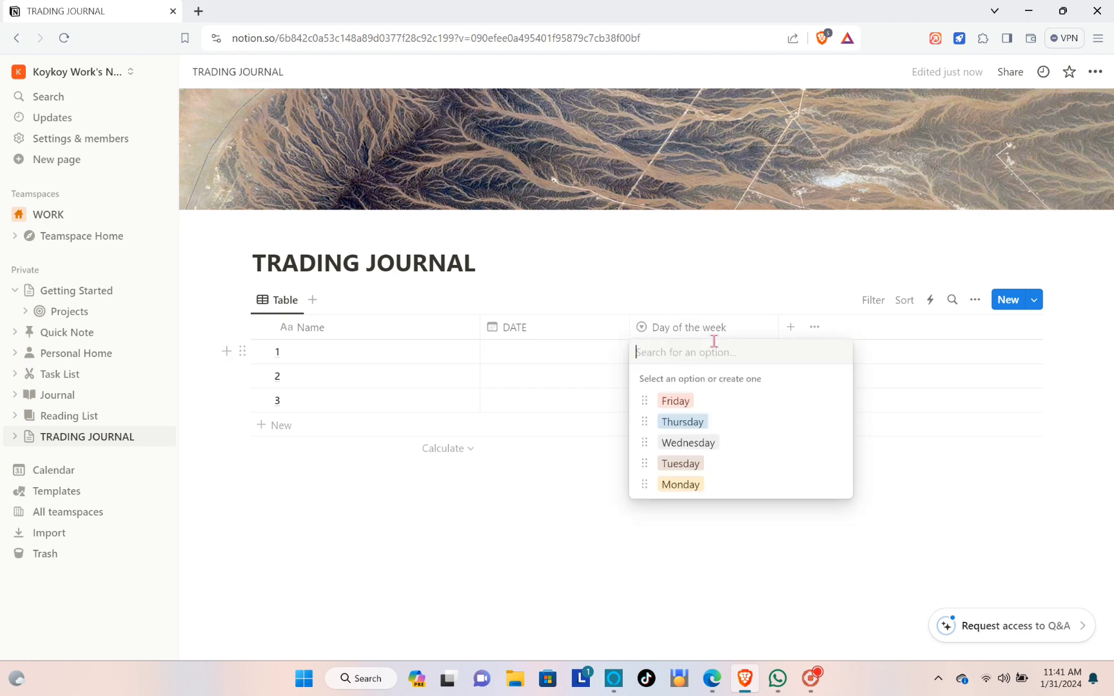
click(687, 443)
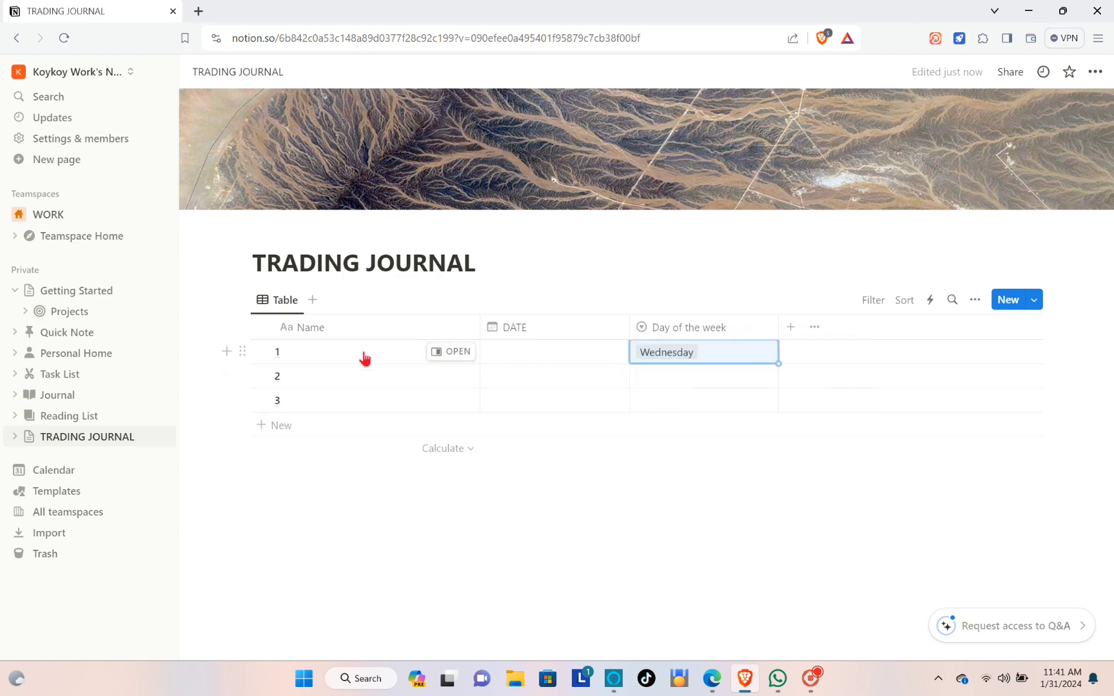
Change the Day of the week of entry 1 to Monday.
click(679, 357)
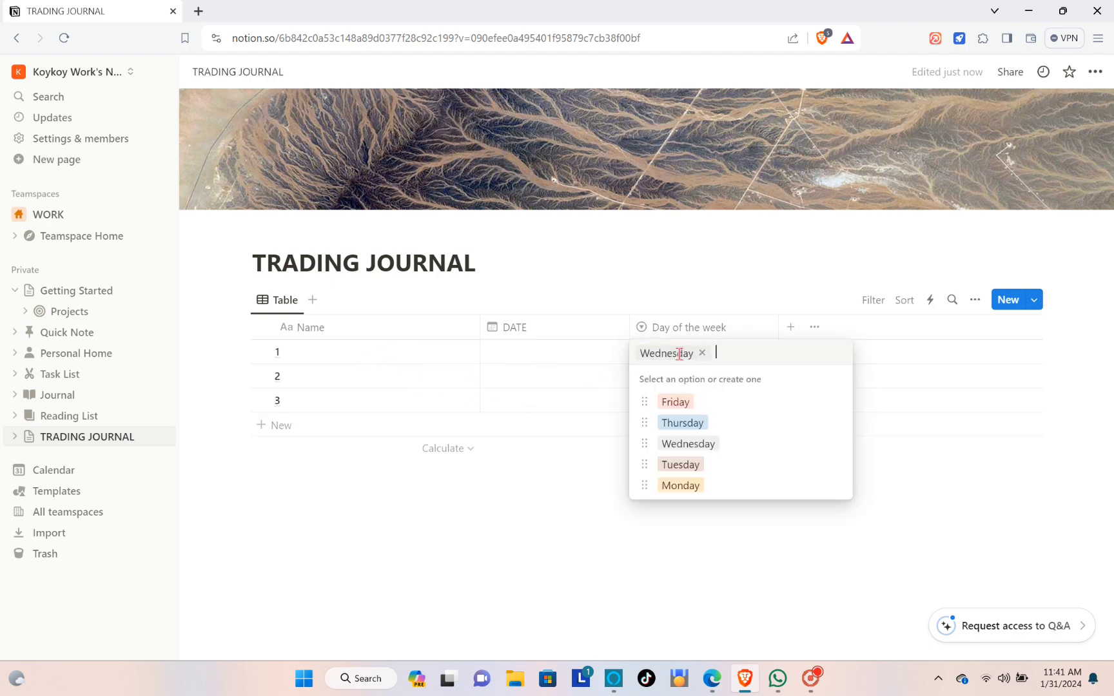
click(680, 487)
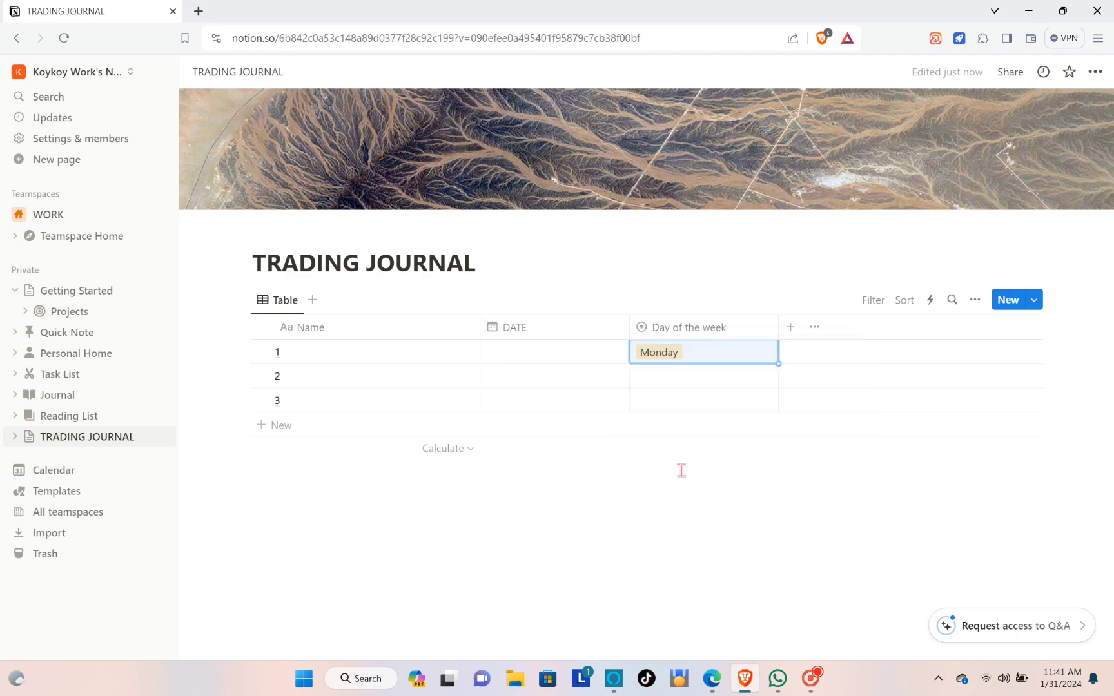
Add another Select property to the table and name it "Pair".
click(792, 333)
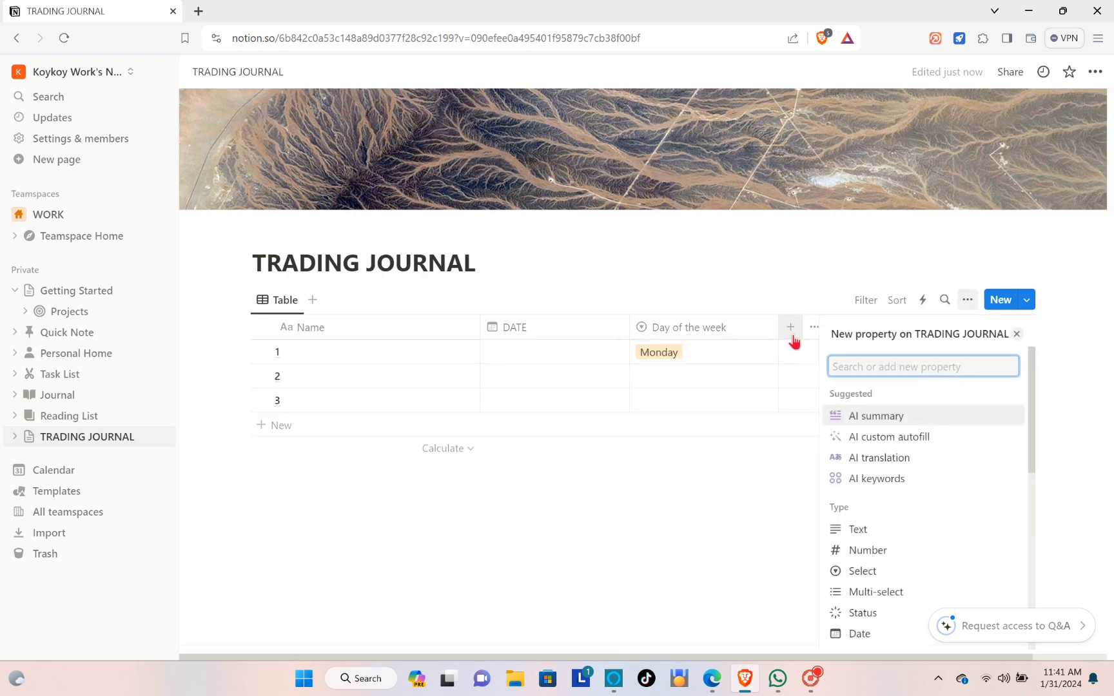
click(874, 572)
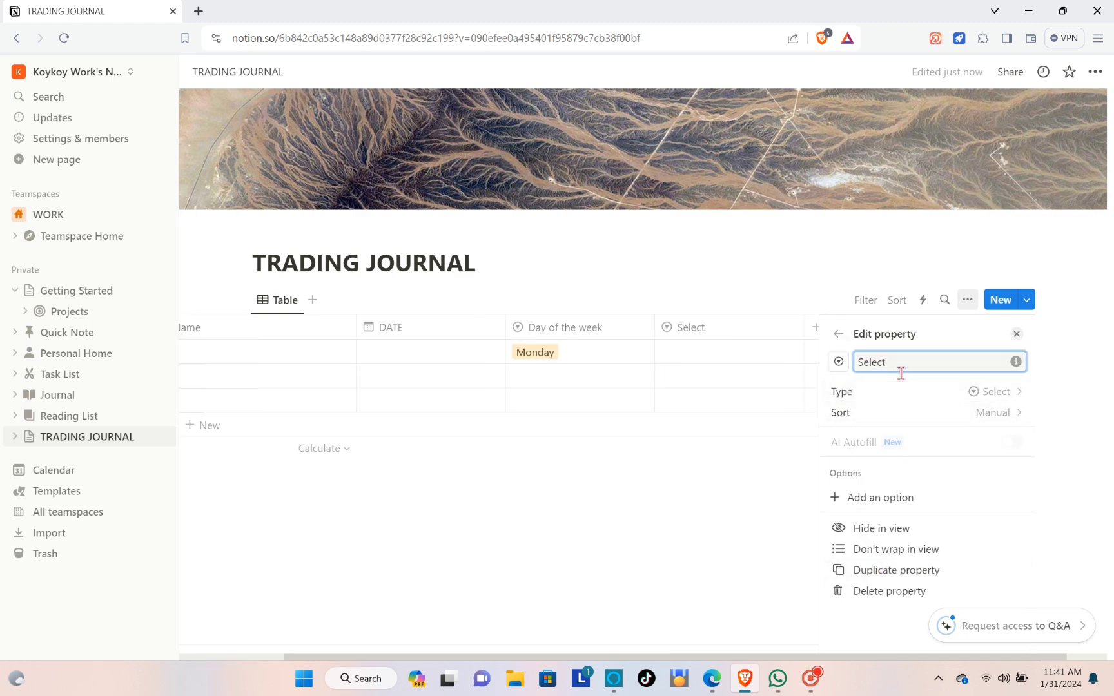
key(BackSpace)
key(BackSpace)
key(Caps_Lock)
text(P)
click(877, 497)
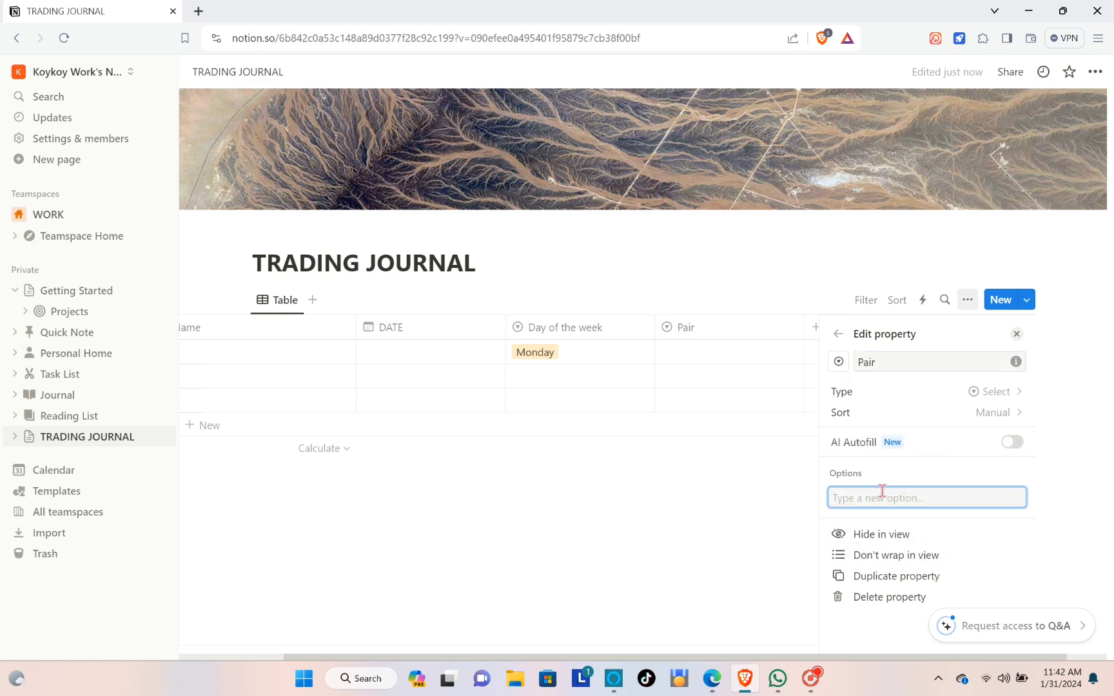
key(Caps_Lock)
text(EURO)
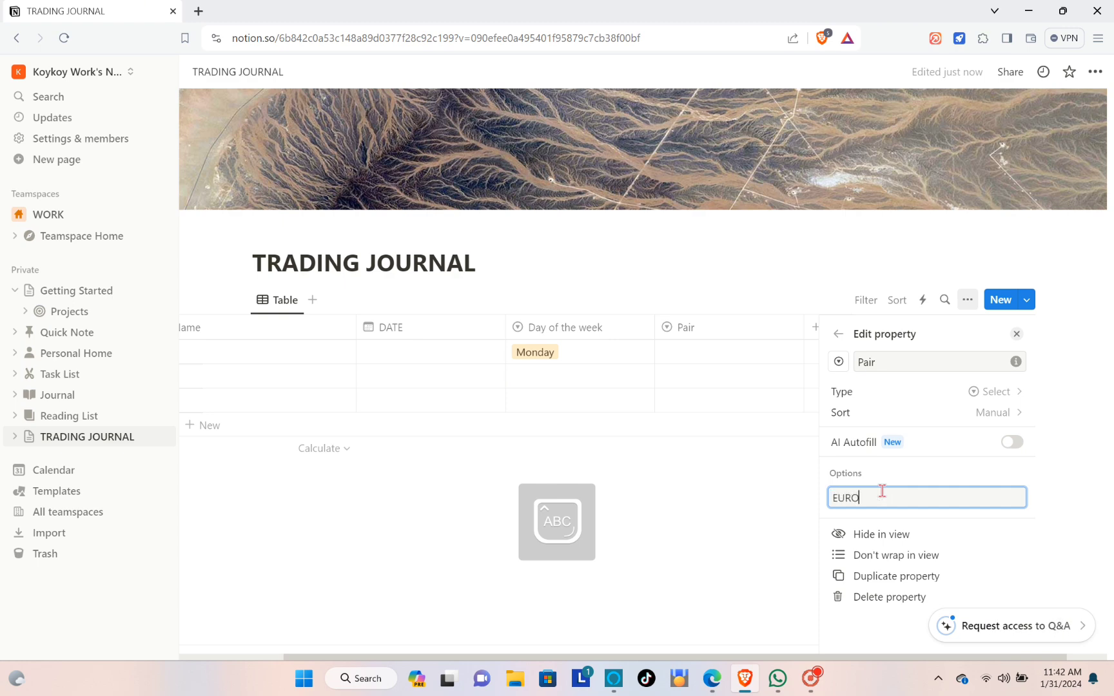
text(USD)
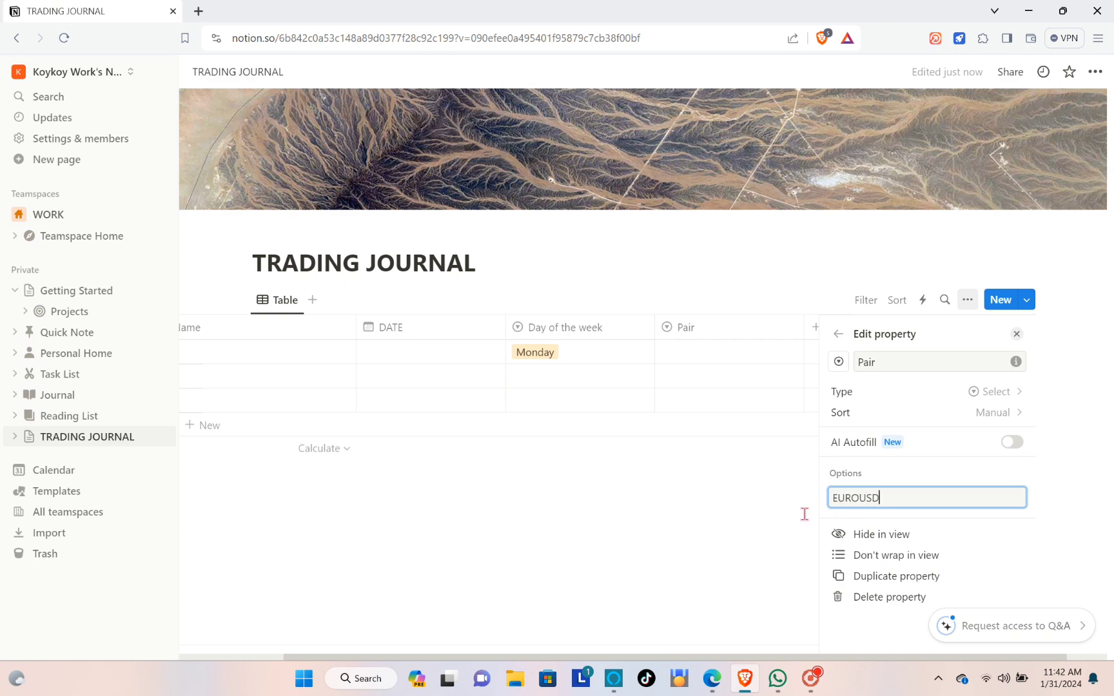
click(785, 511)
Create the option EUROSD in the Pair cell of entry 1 and assign it to that entry.
click(819, 353)
text(EUROSD)
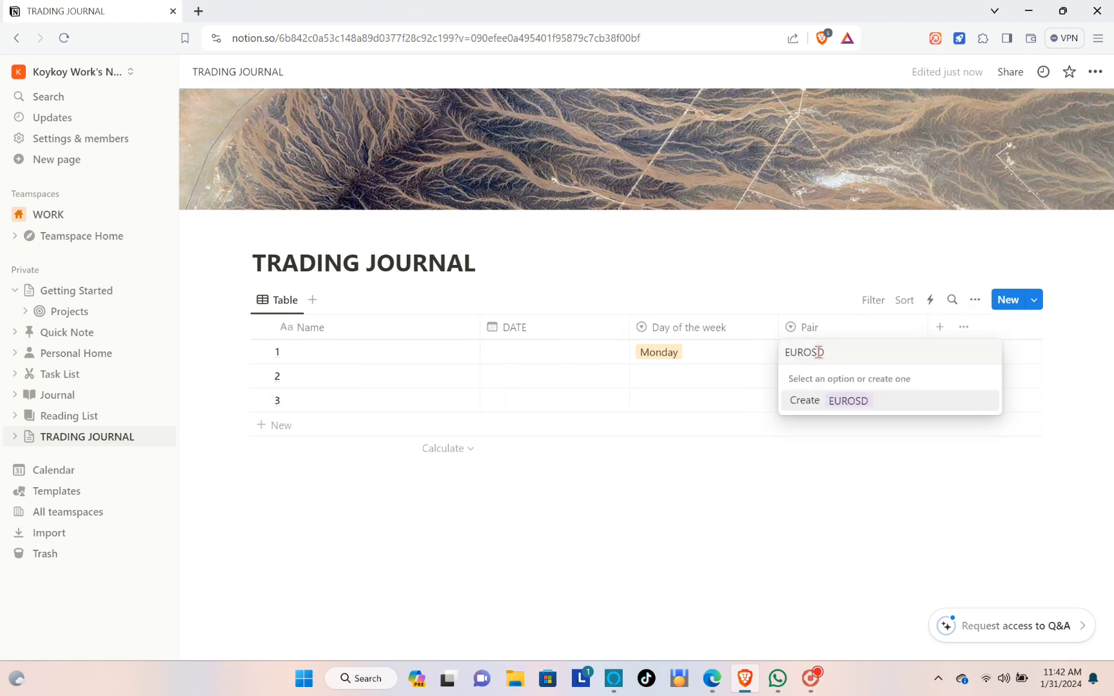
key(Return)
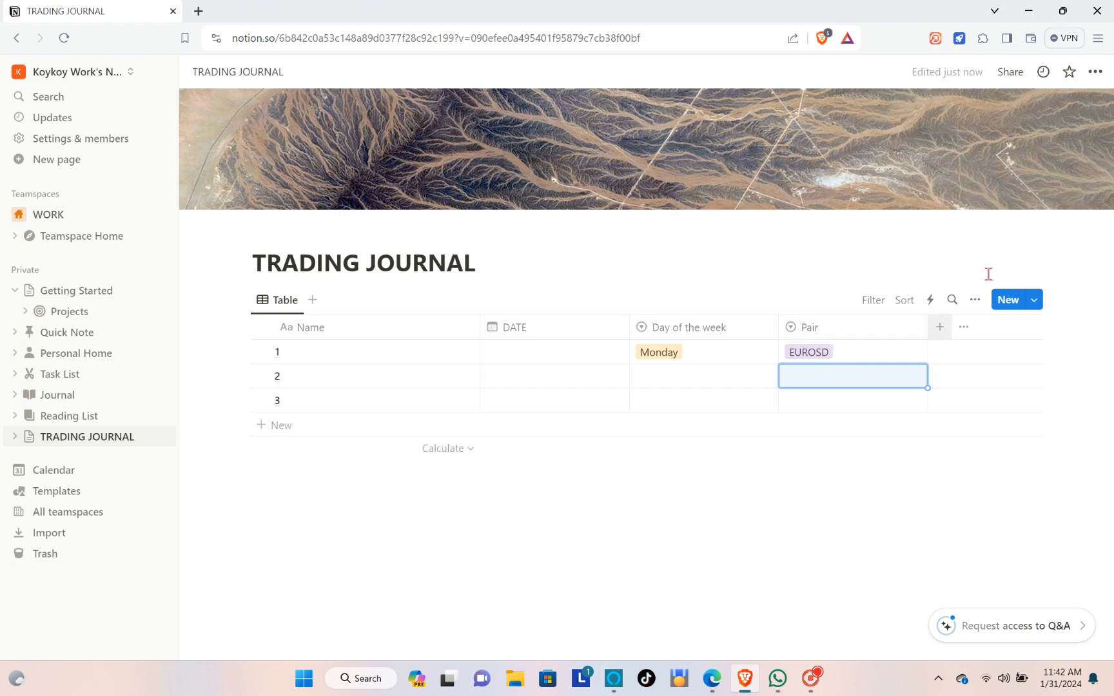
Add a Select property after Pair and name it "Direction".
click(940, 328)
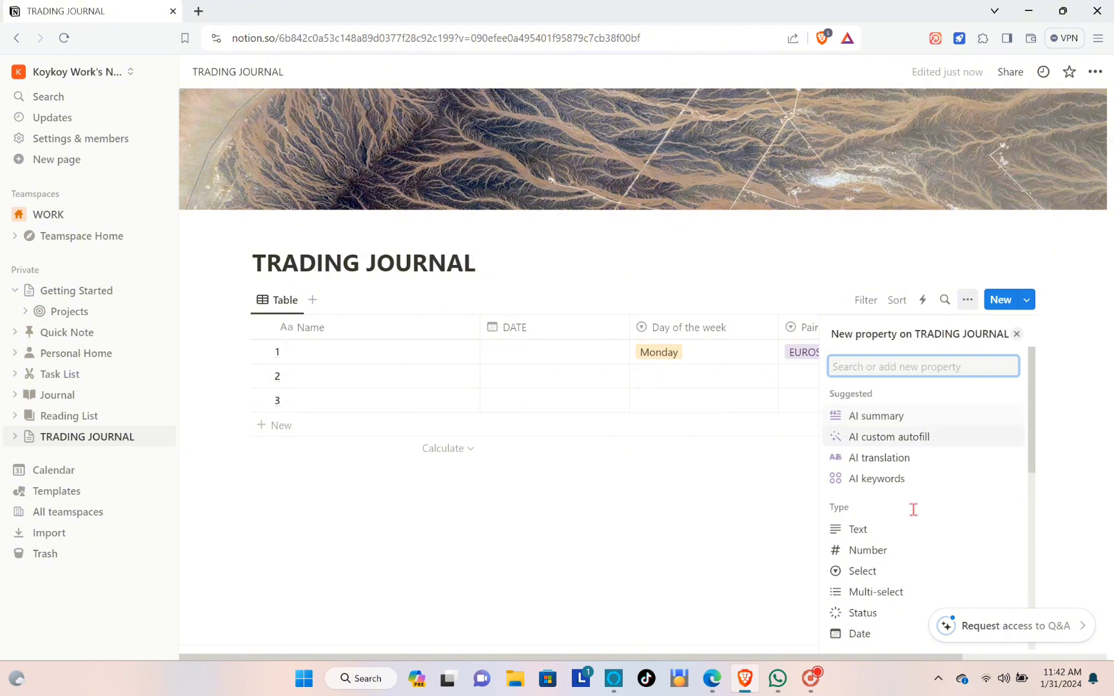
click(862, 571)
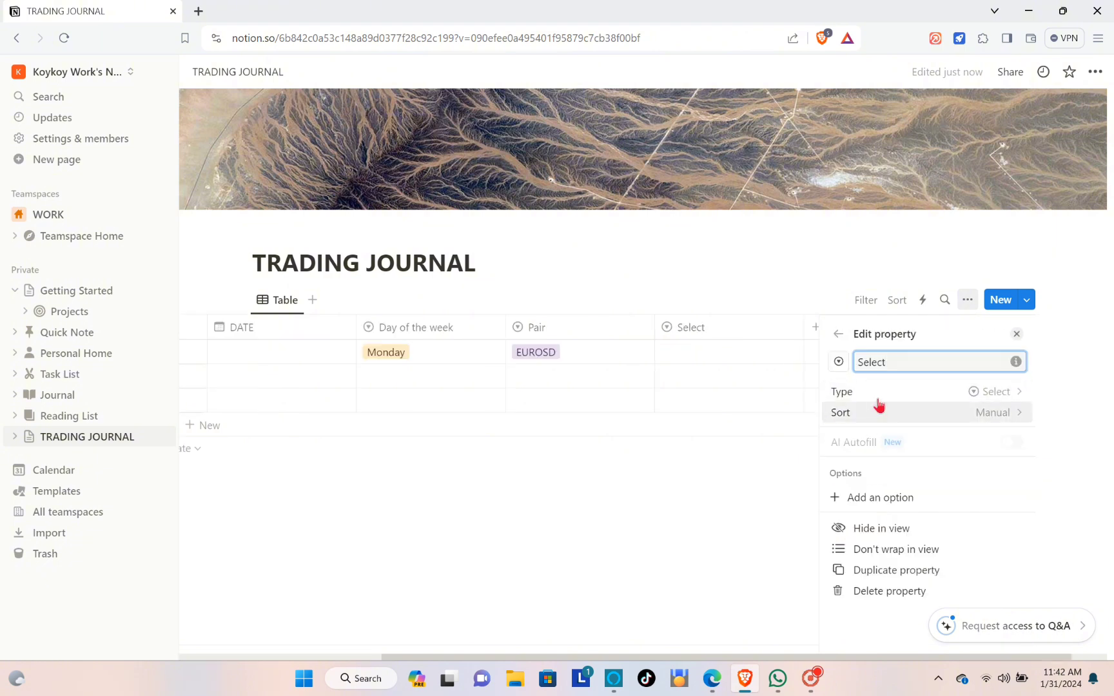
key(BackSpace)
key(BackSpace)
key(BackSpace)
key(BackSpace)
text(D)
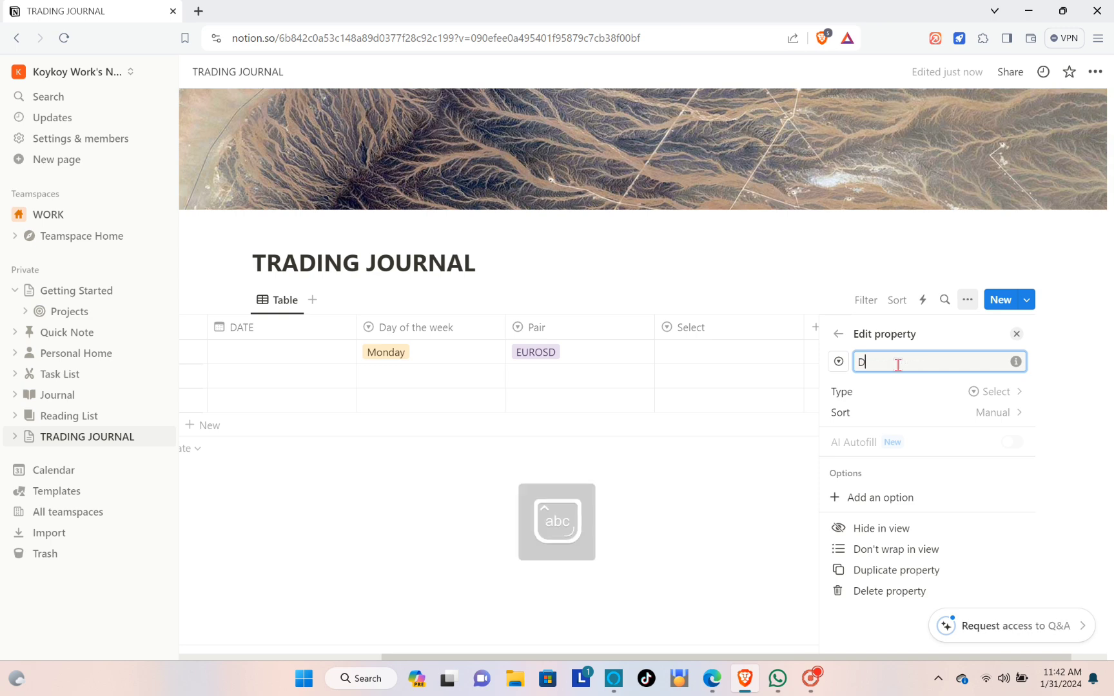
text(irection)
Add the options Long and Short to the Direction property and set entry 1's direction to Short.
click(873, 500)
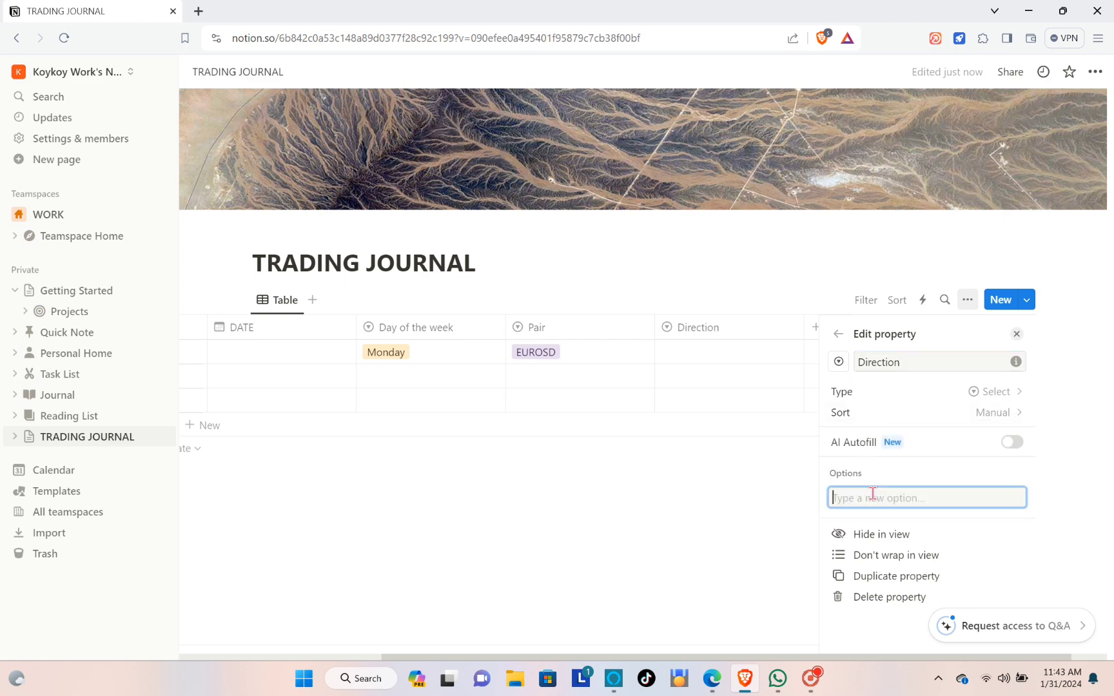
text(Long)
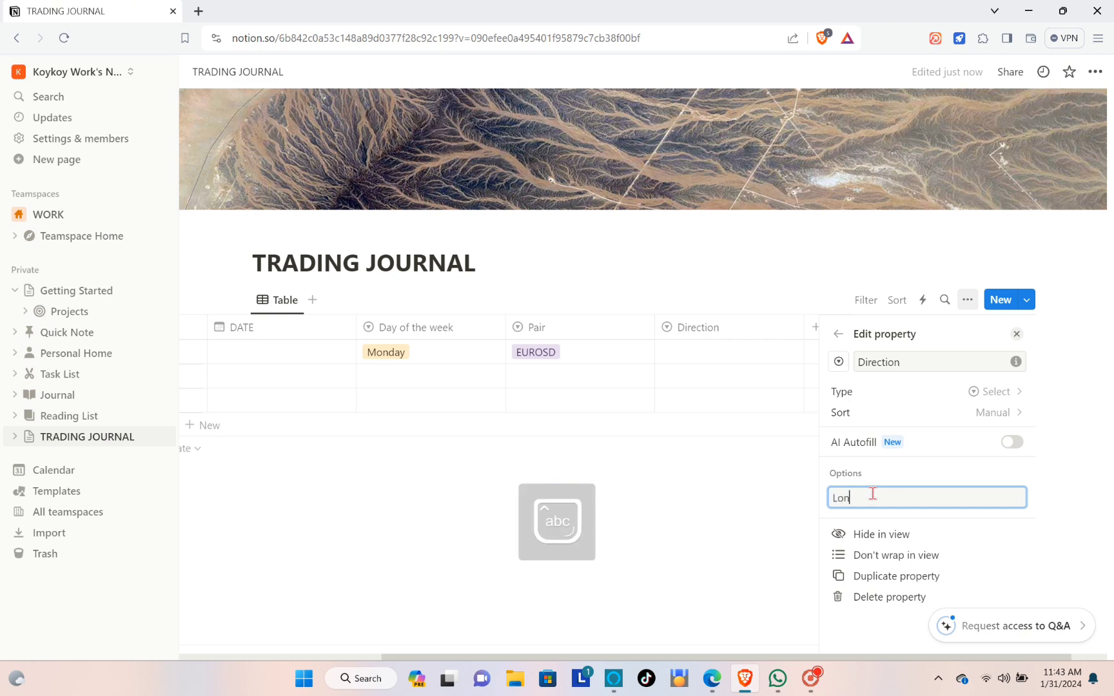
key(Return)
text(Short)
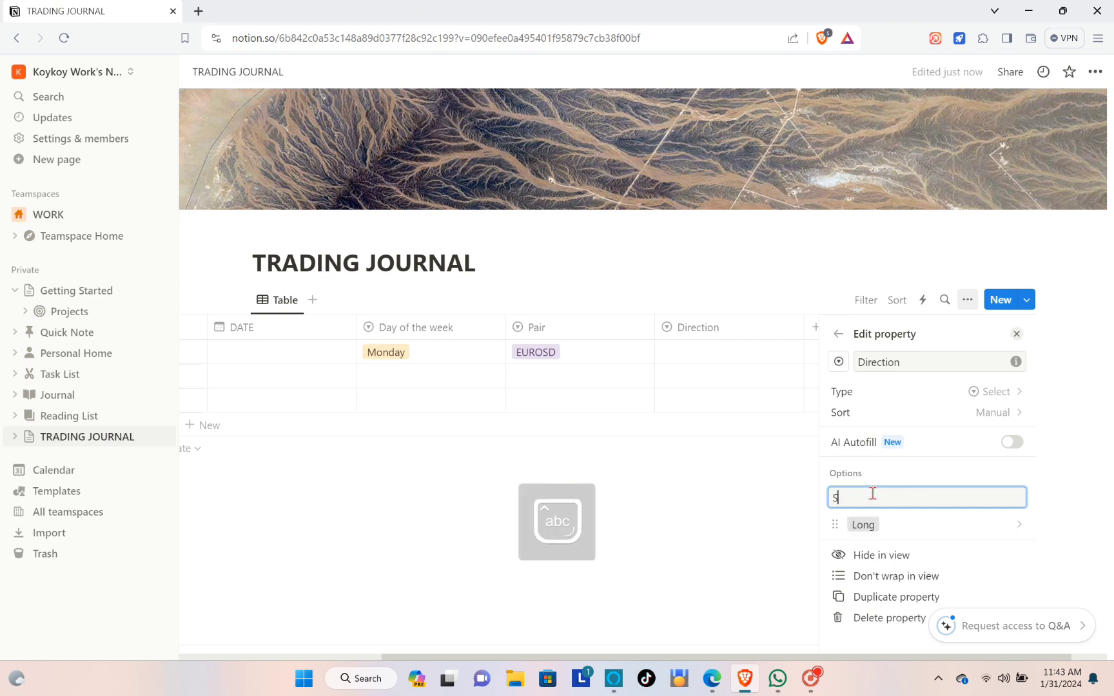
key(Return)
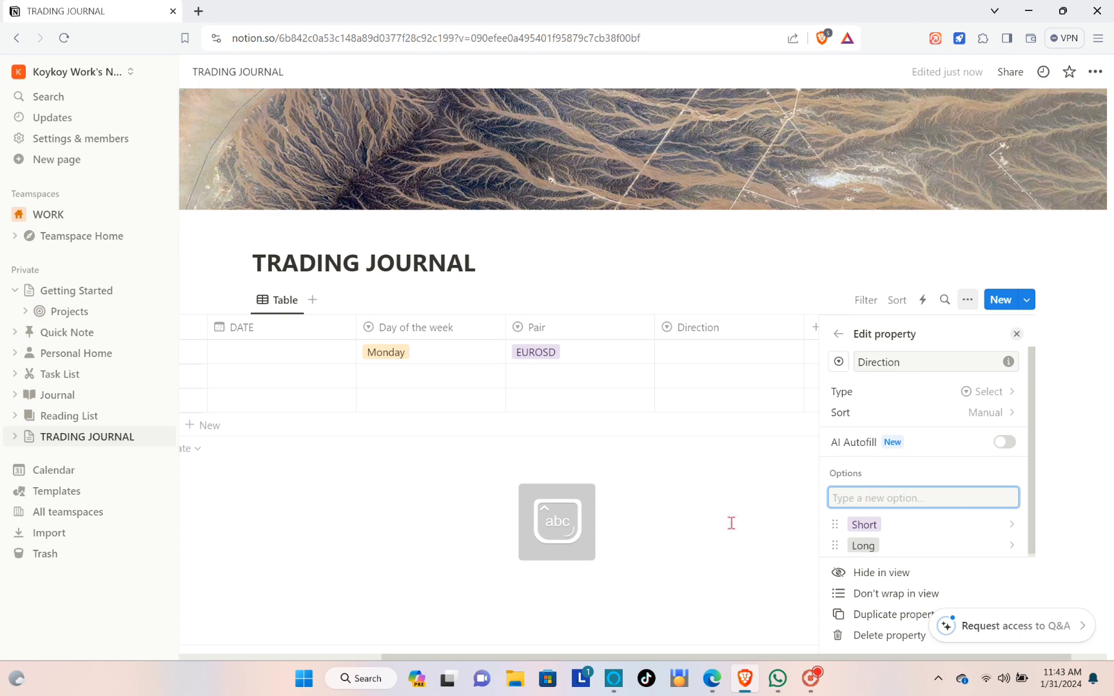
click(708, 524)
click(873, 351)
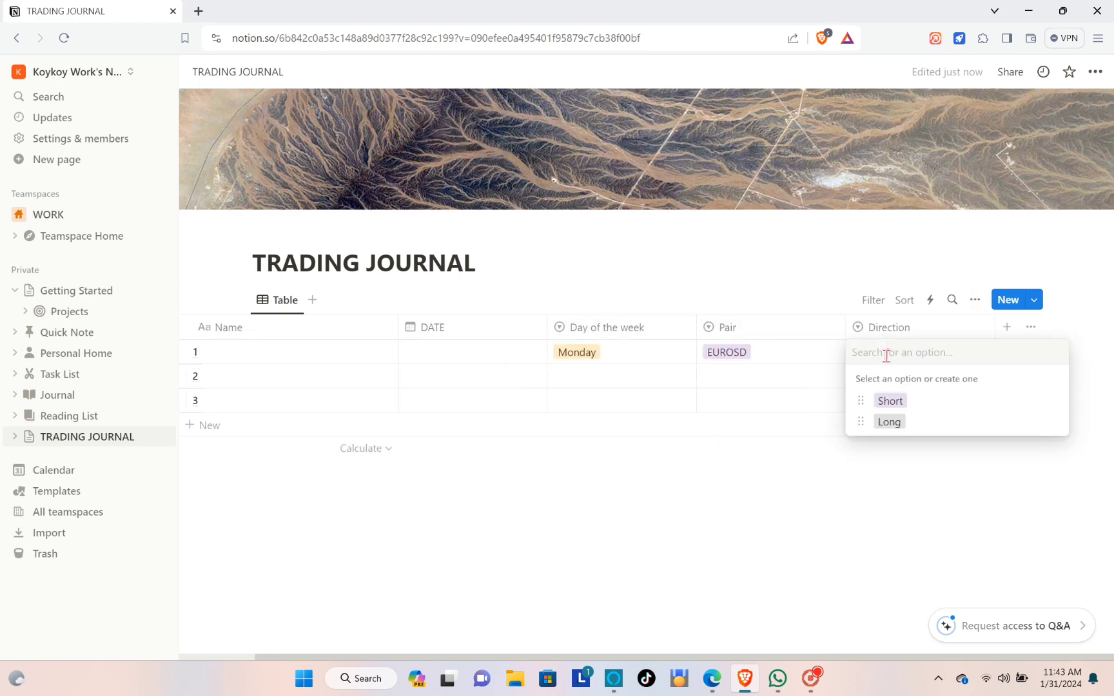
click(899, 399)
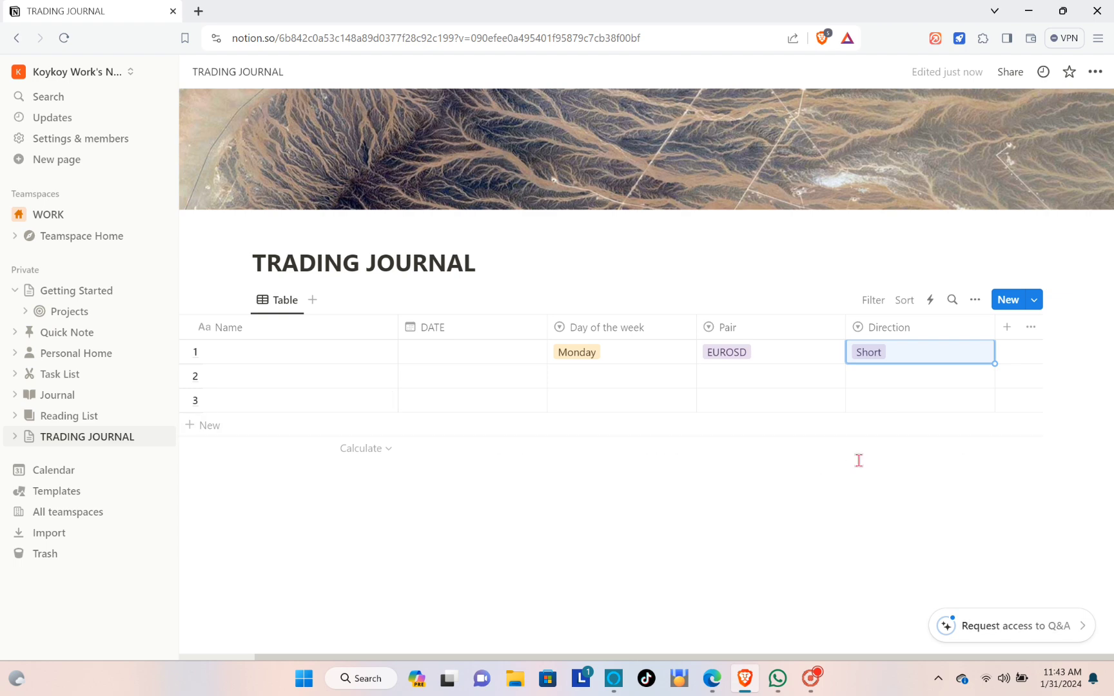
Add a Checkbox property named "Win" after Direction and tick it for entry 1.
click(1007, 330)
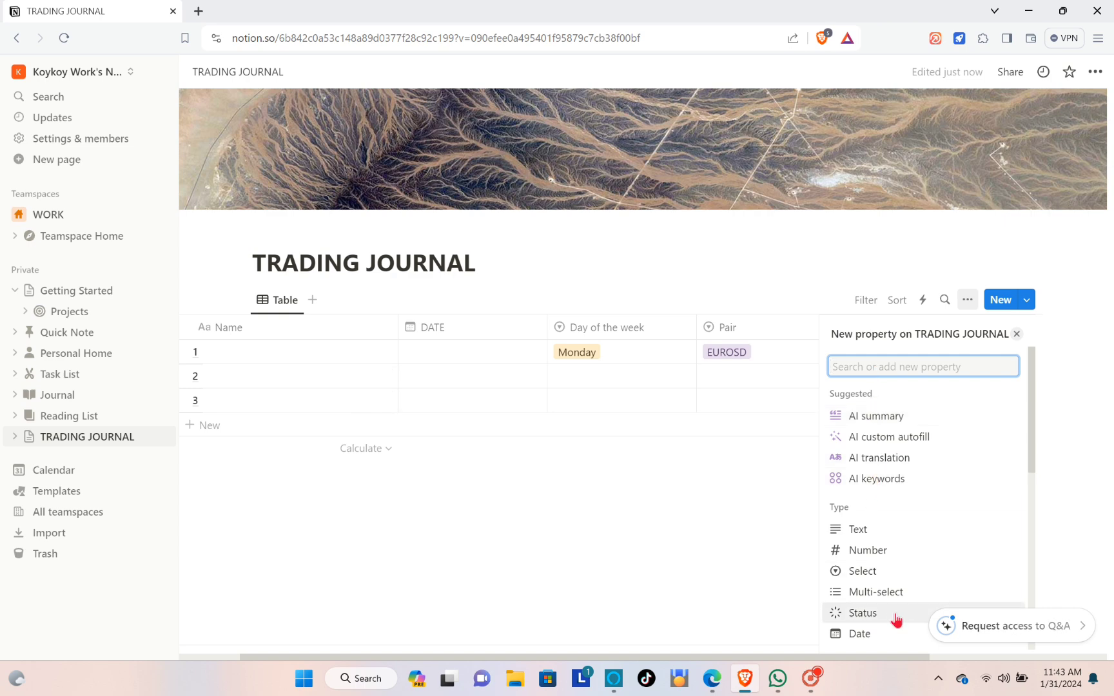
scroll(887, 610, down, 1)
click(870, 622)
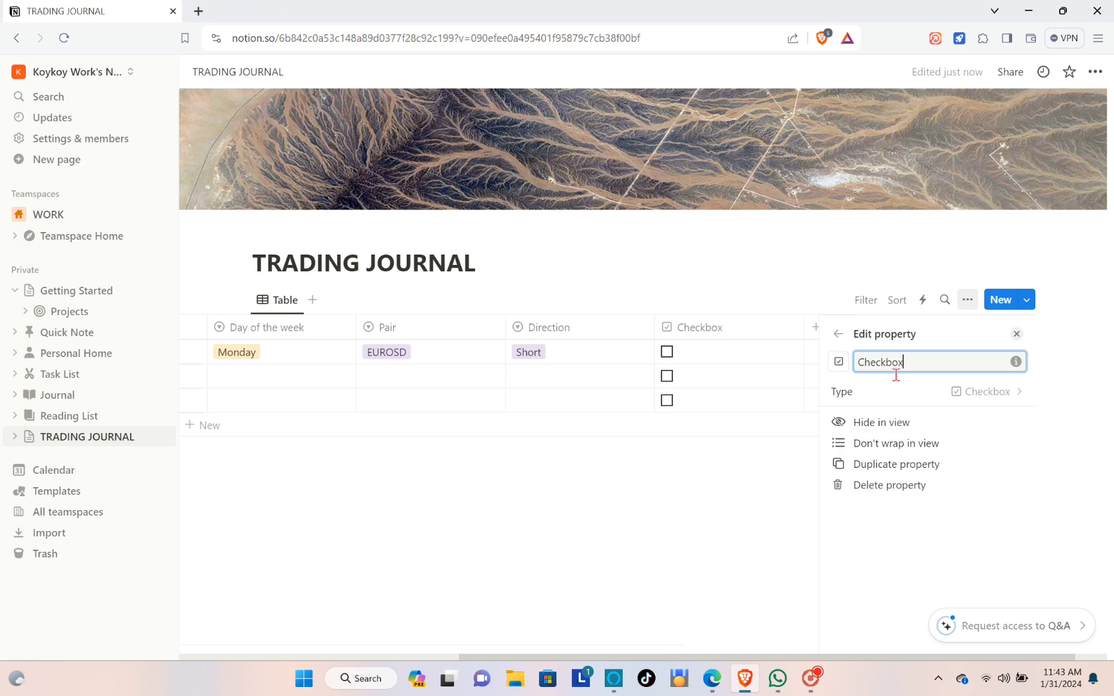
key(BackSpace)
key(BackSpace)
key(BackSpace)
key(BackSpace)
key(BackSpace)
key(BackSpace)
key(BackSpace)
key(BackSpace)
key(Caps_Lock)
text(W)
key(Caps_Lock)
text(in)
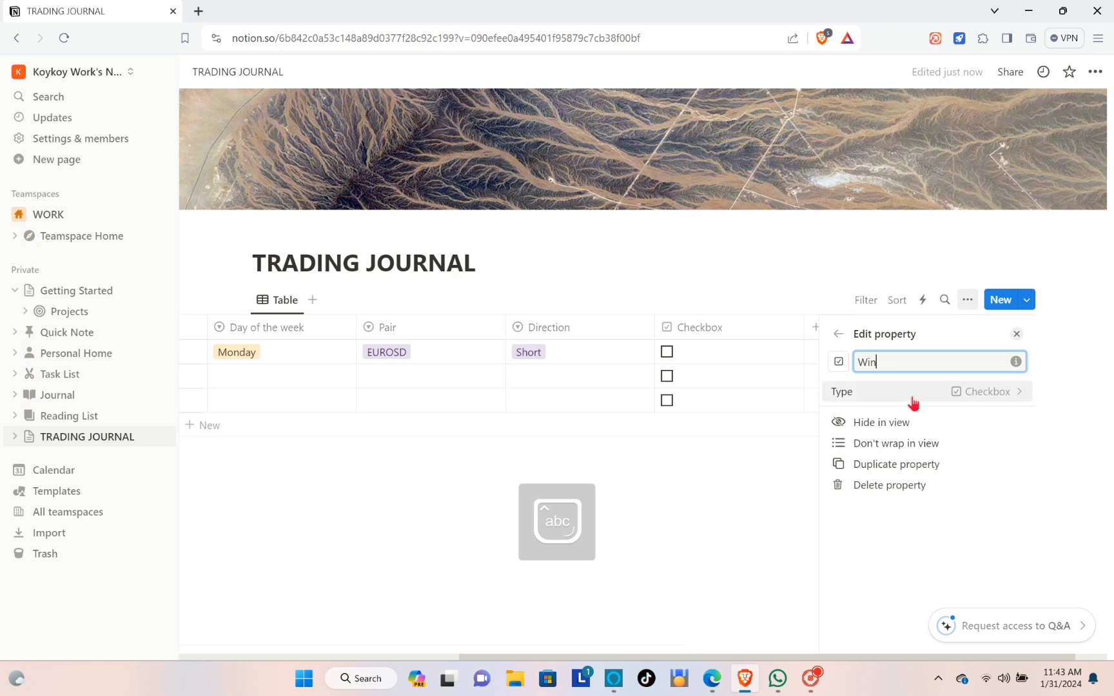
click(766, 464)
click(858, 352)
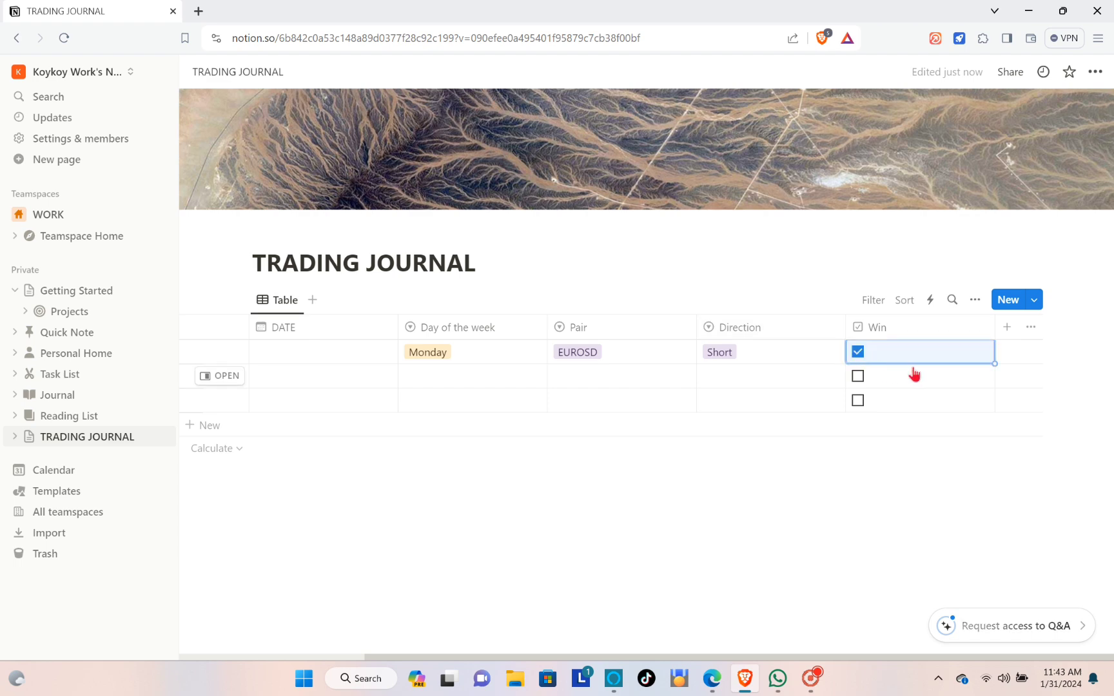
Add a Select property after Win and name it "Session".
click(1008, 329)
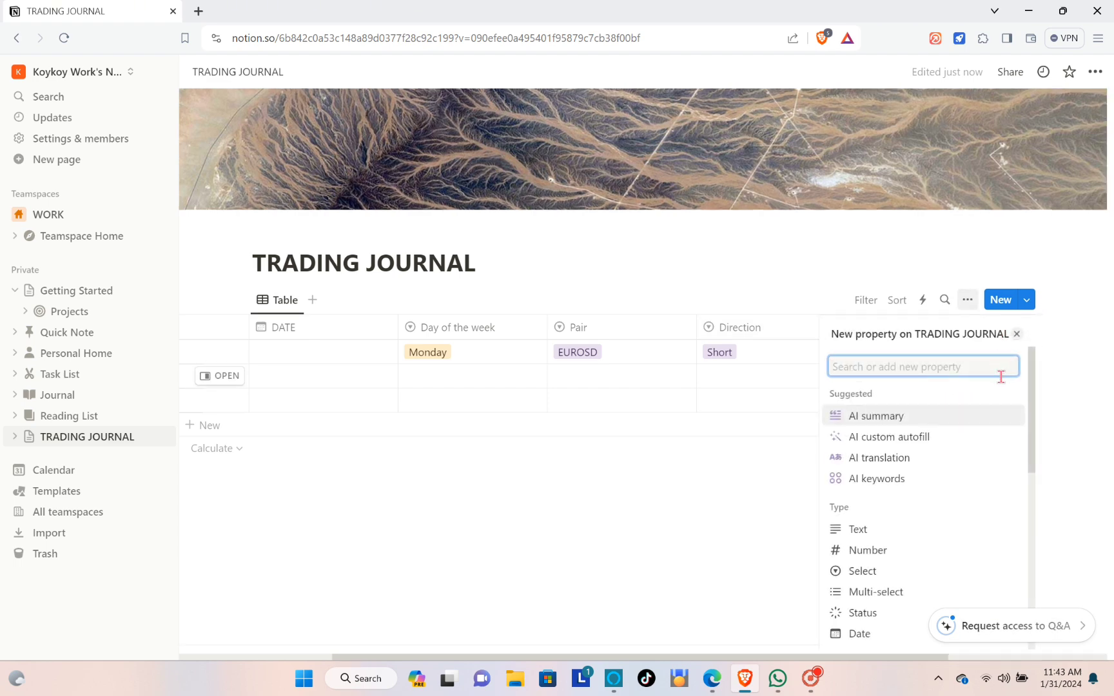
scroll(954, 428, down, 3)
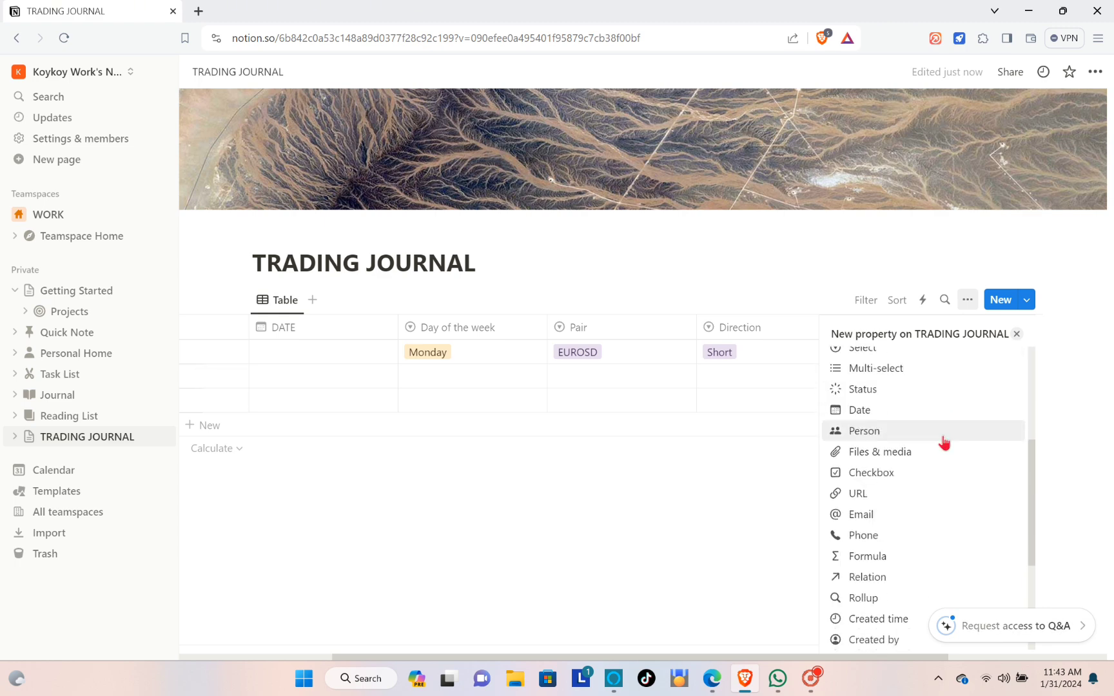
scroll(931, 448, up, 3)
scroll(928, 450, down, 4)
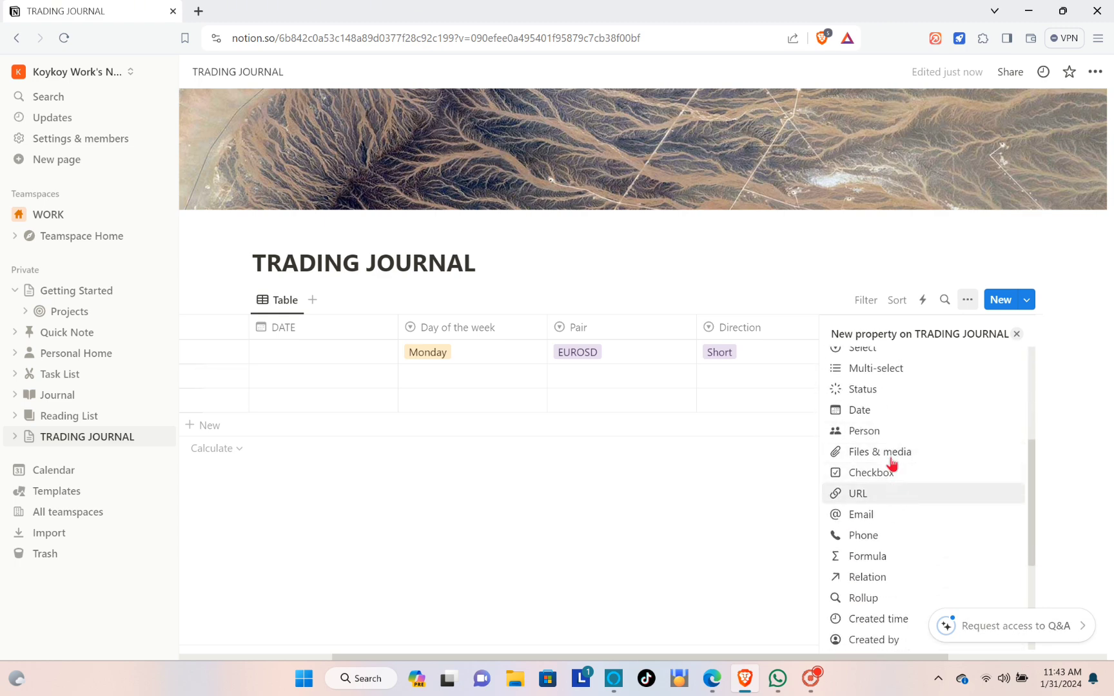
scroll(874, 410, up, 2)
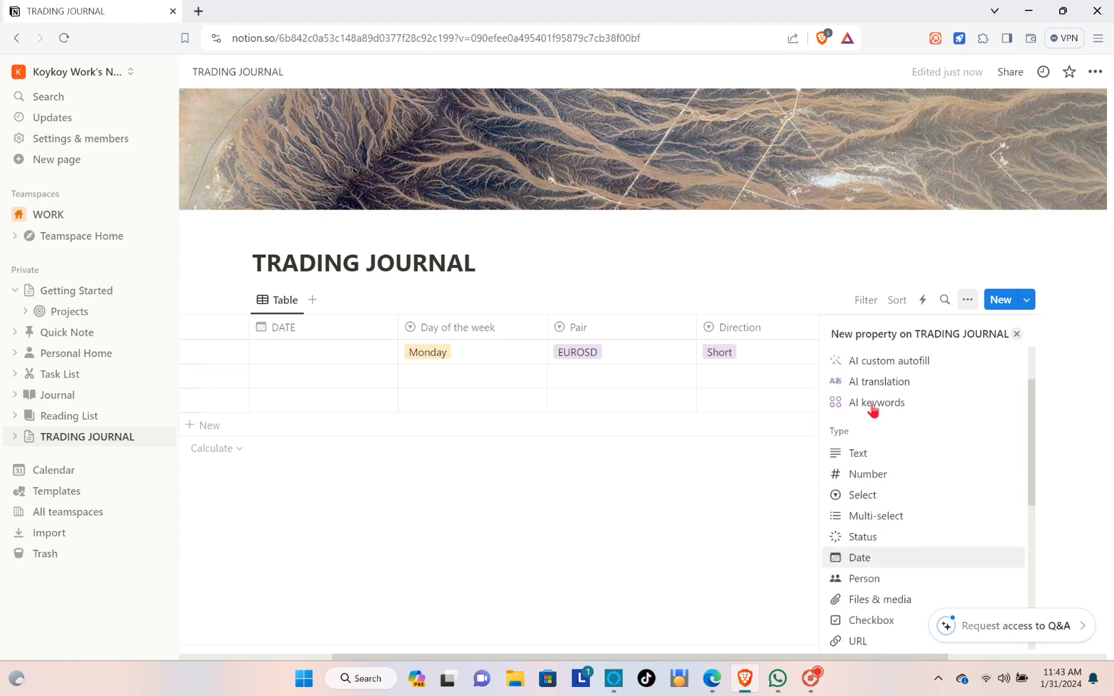
click(874, 499)
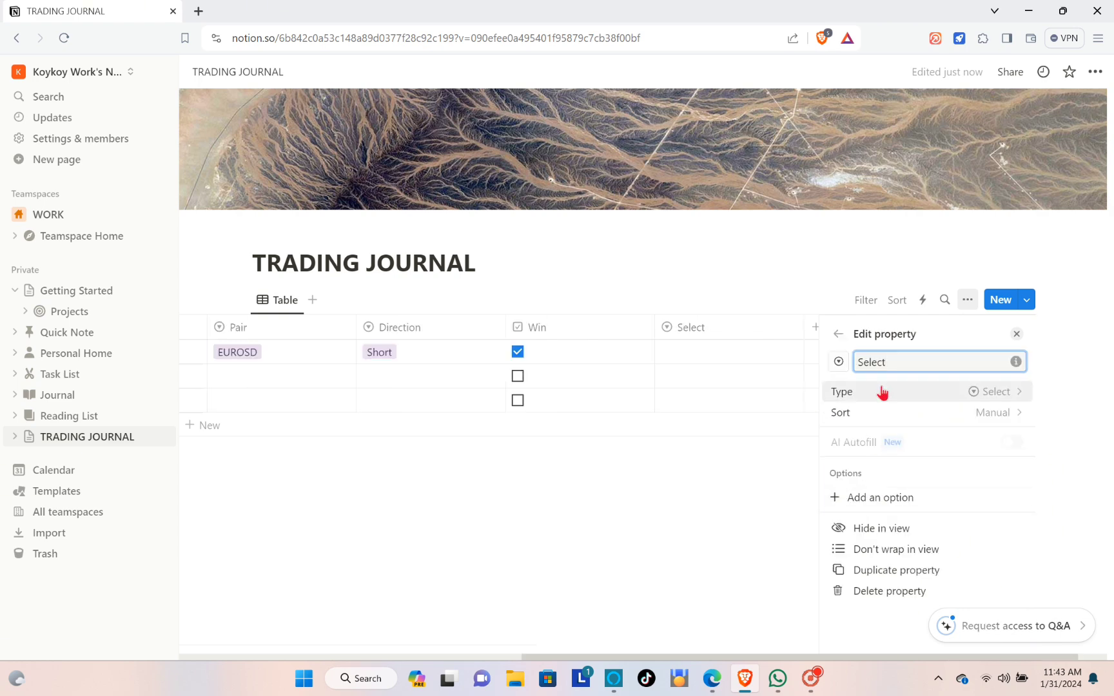
key(BackSpace)
key(BackSpace)
key(BackSpace)
key(BackSpace)
key(BackSpace)
key(BackSpace)
key(Caps_Lock)
text(Session)
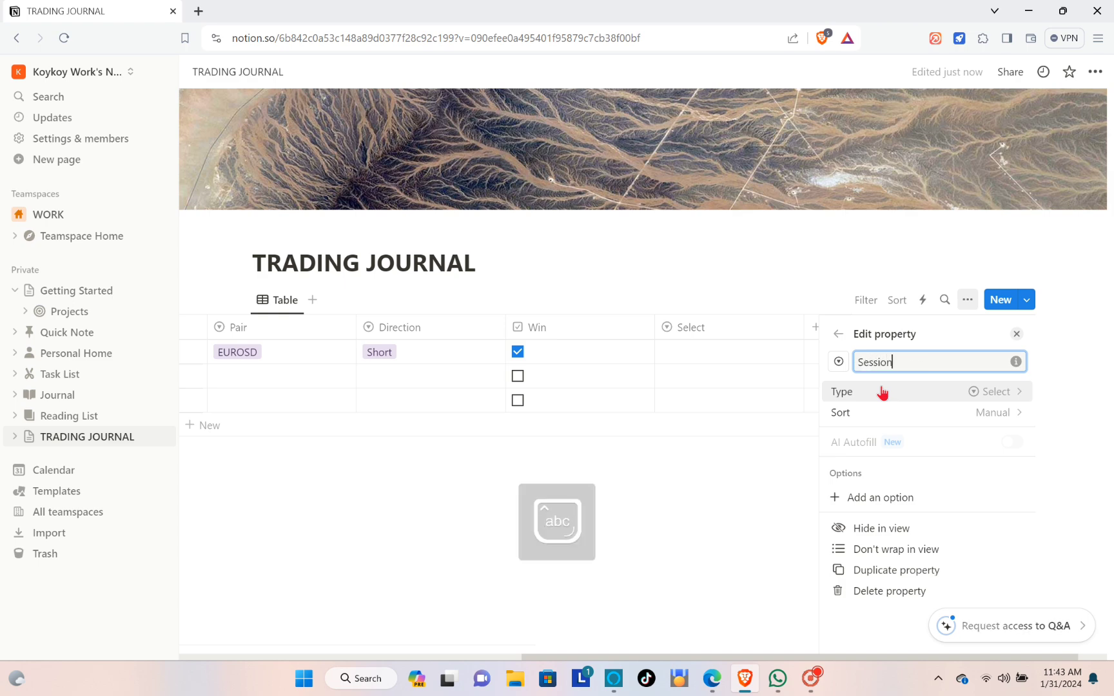
Add the options New York, Asian and London to the Session property.
click(889, 507)
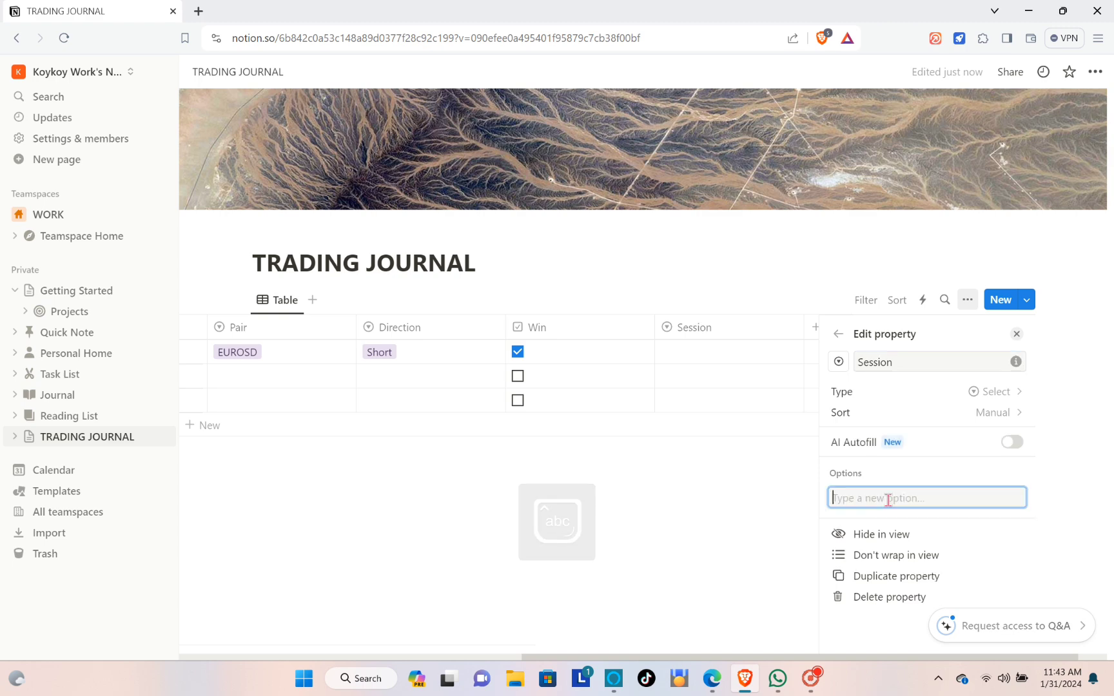
text(New)
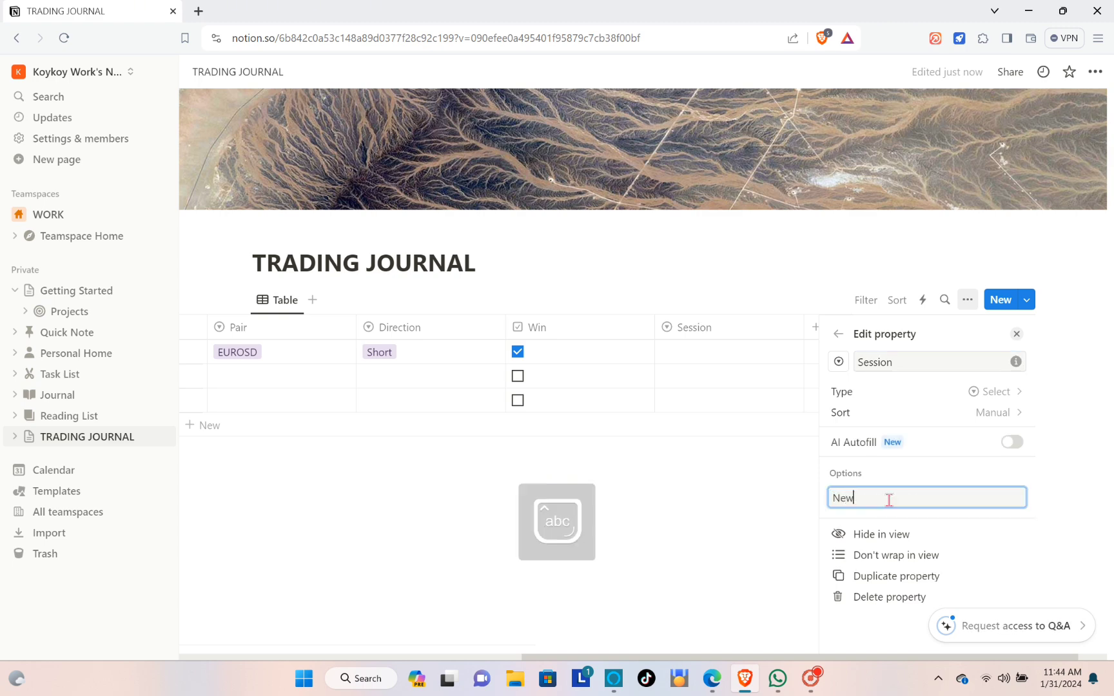
text( York)
key(Return)
text(S)
key(BackSpace)
text(Asian)
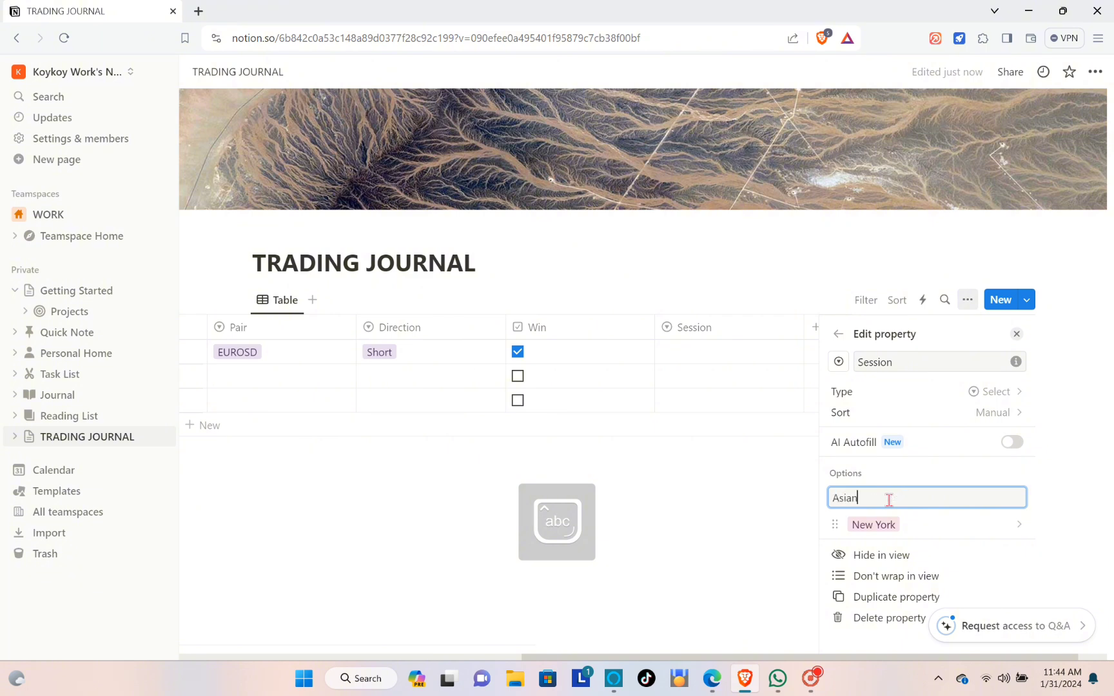
key(Return)
text(Lono)
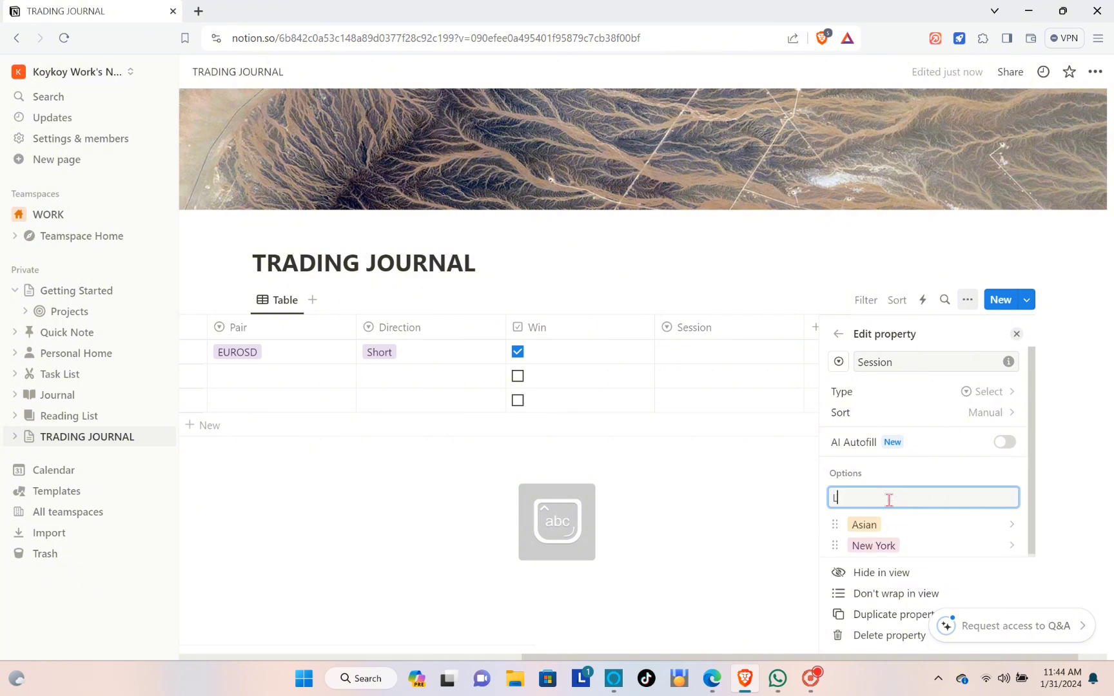
key(BackSpace)
text(don)
key(Return)
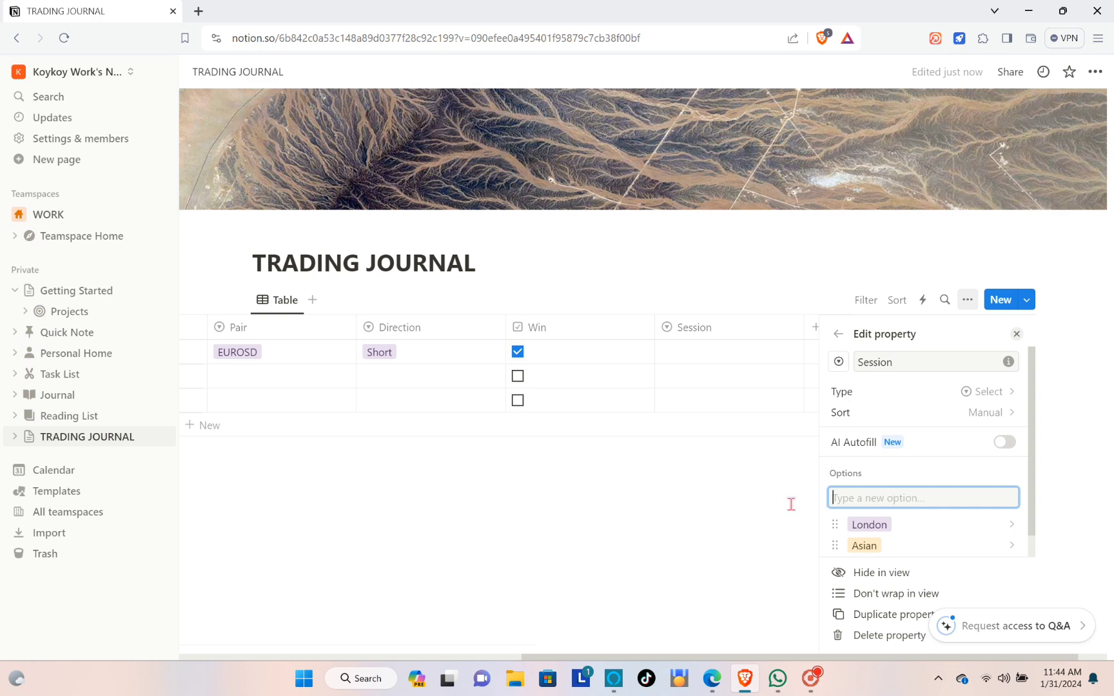
click(753, 513)
Set entry 1's session to New York.
click(916, 351)
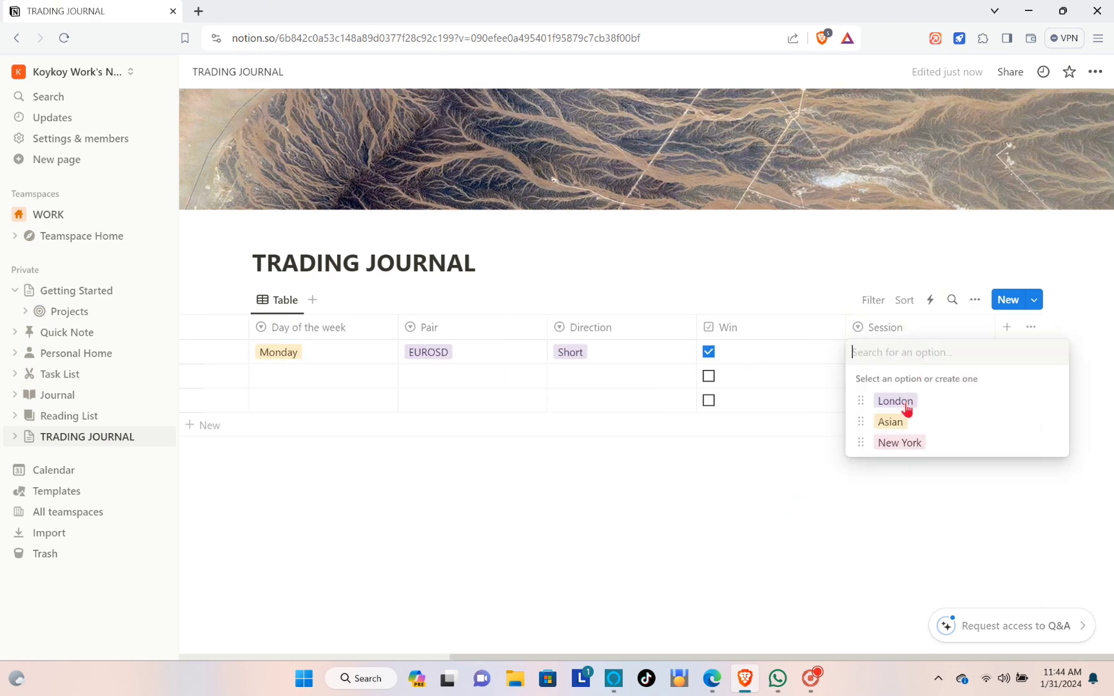
click(886, 422)
click(900, 355)
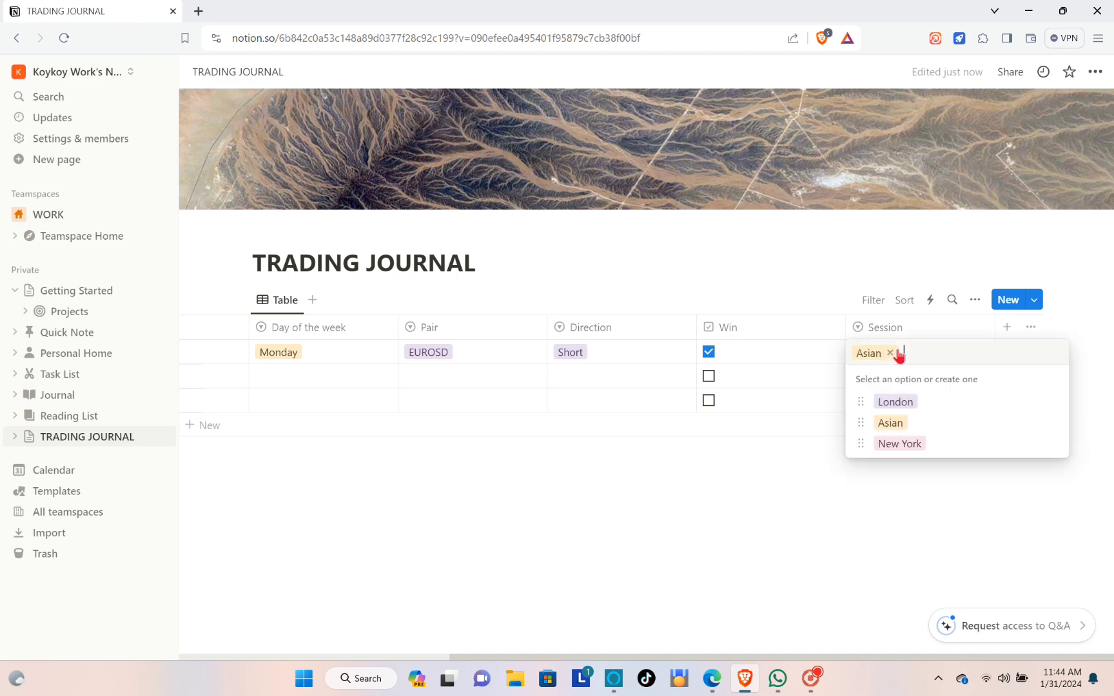
click(901, 443)
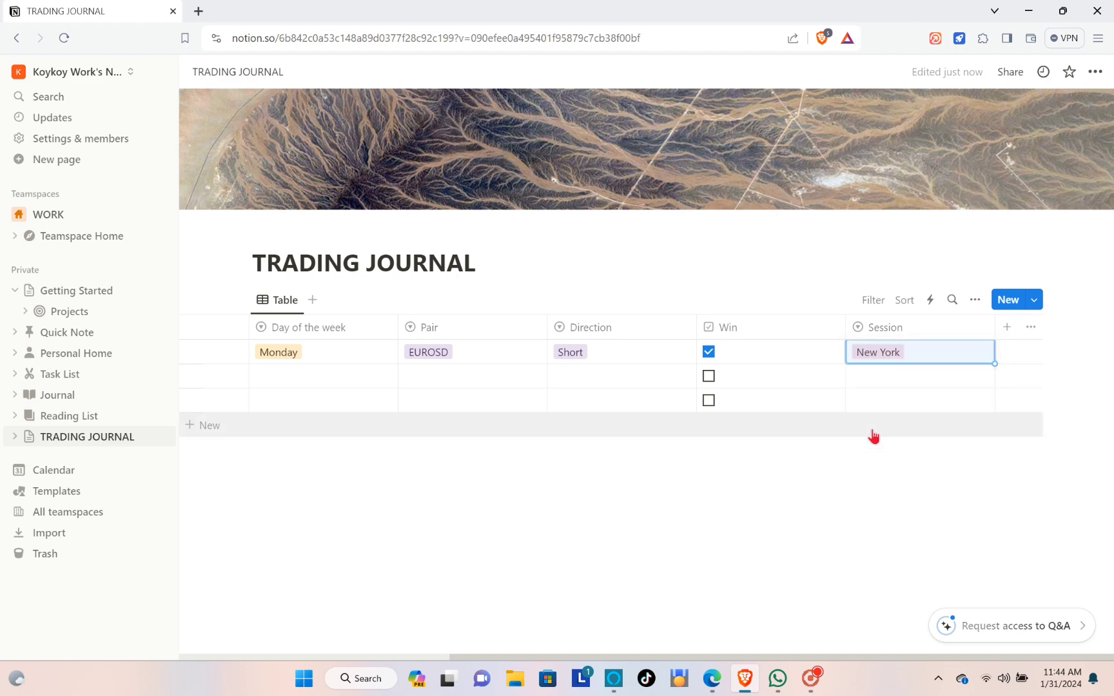
key(Escape)
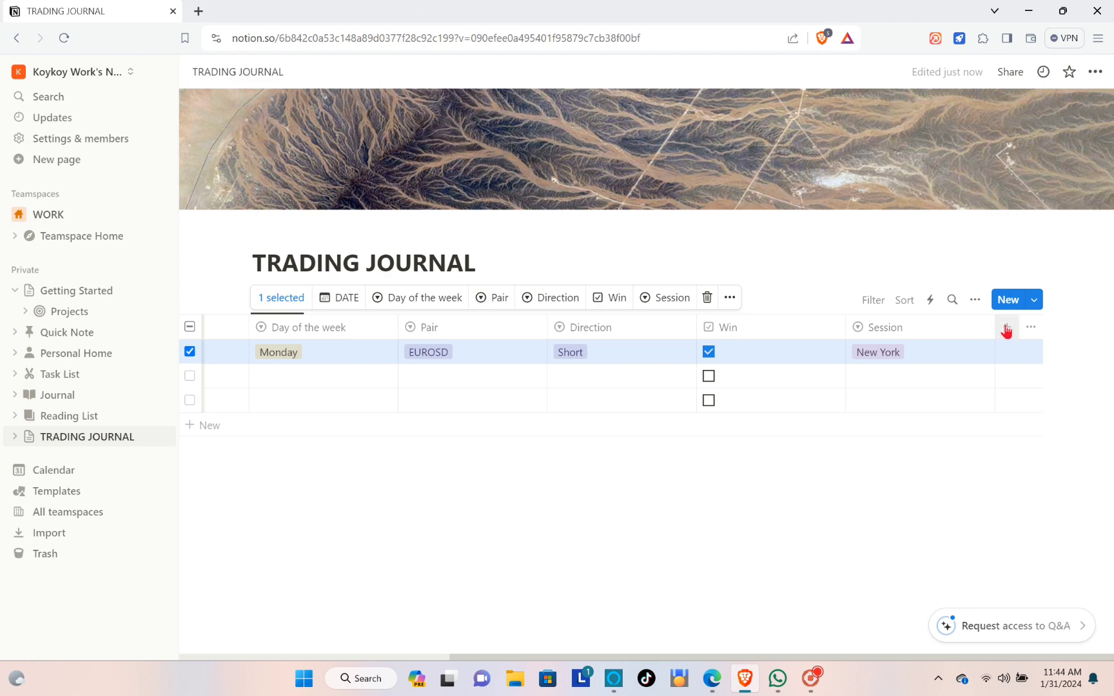
Add a Number property at the end of the table and name it "Entry Time".
click(1007, 330)
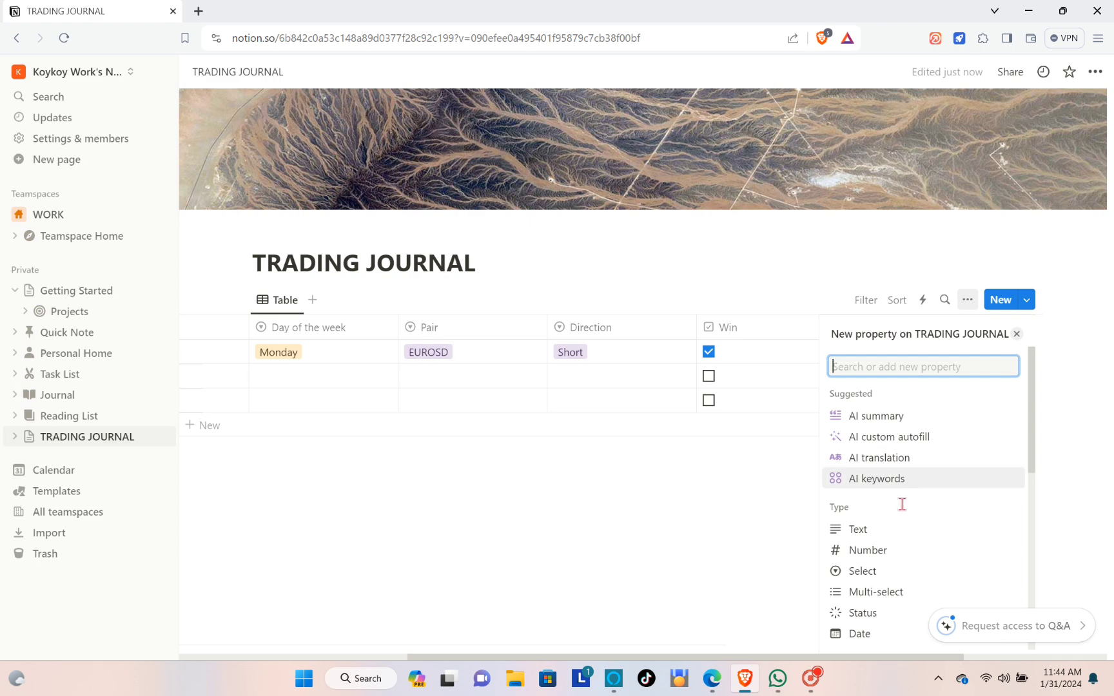
scroll(853, 567, down, 2)
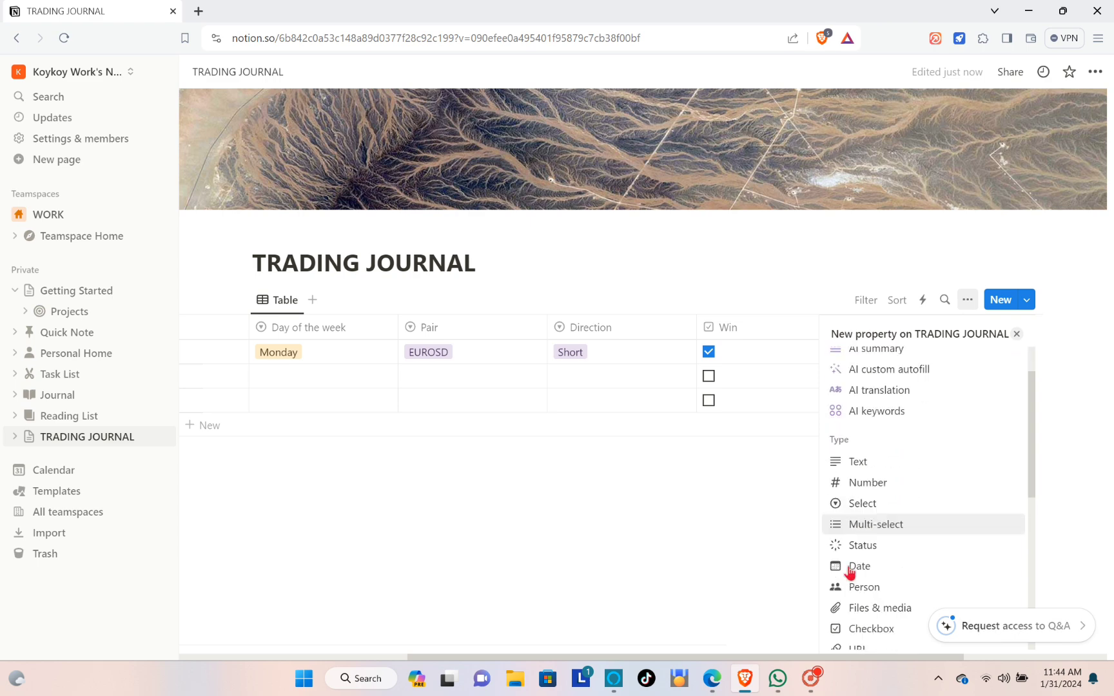
click(860, 475)
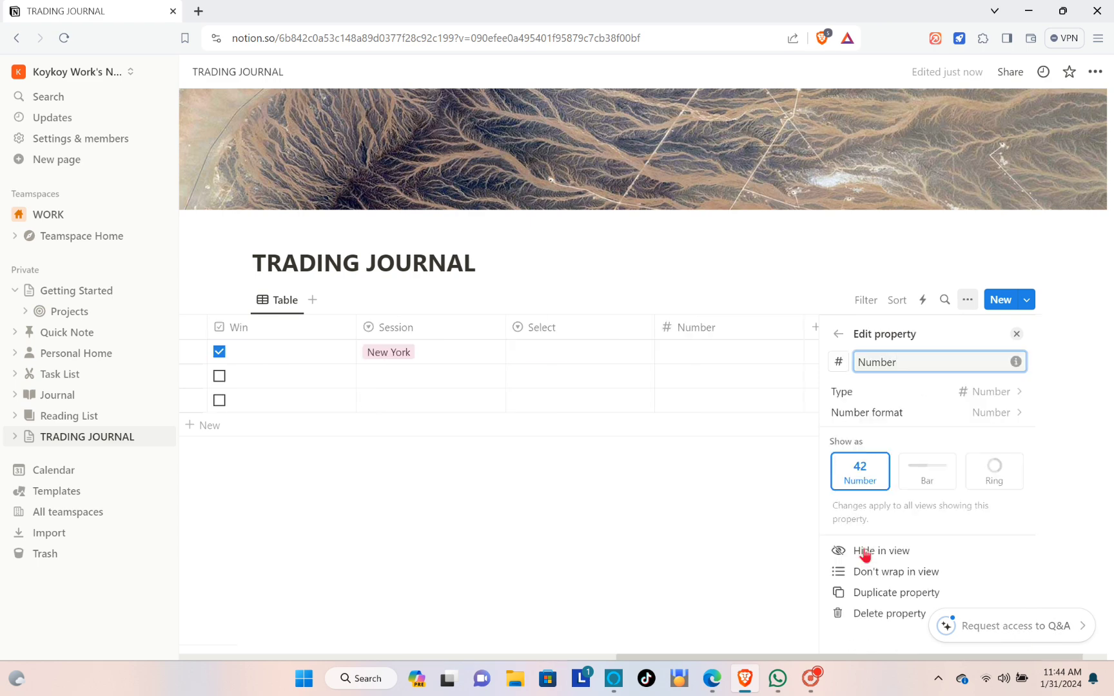
key(BackSpace)
key(BackSpace)
key(BackSpace)
key(BackSpace)
key(BackSpace)
key(BackSpace)
text(Entry Time)
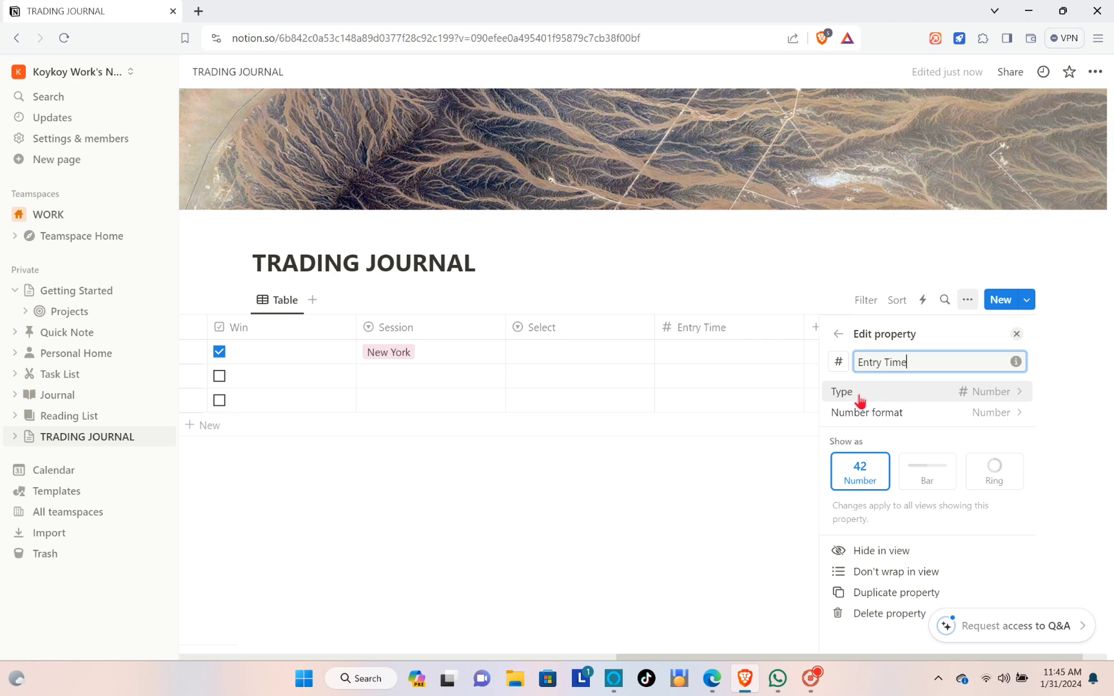
Set entry 1's Entry Time to 3.14.
click(733, 366)
click(728, 356)
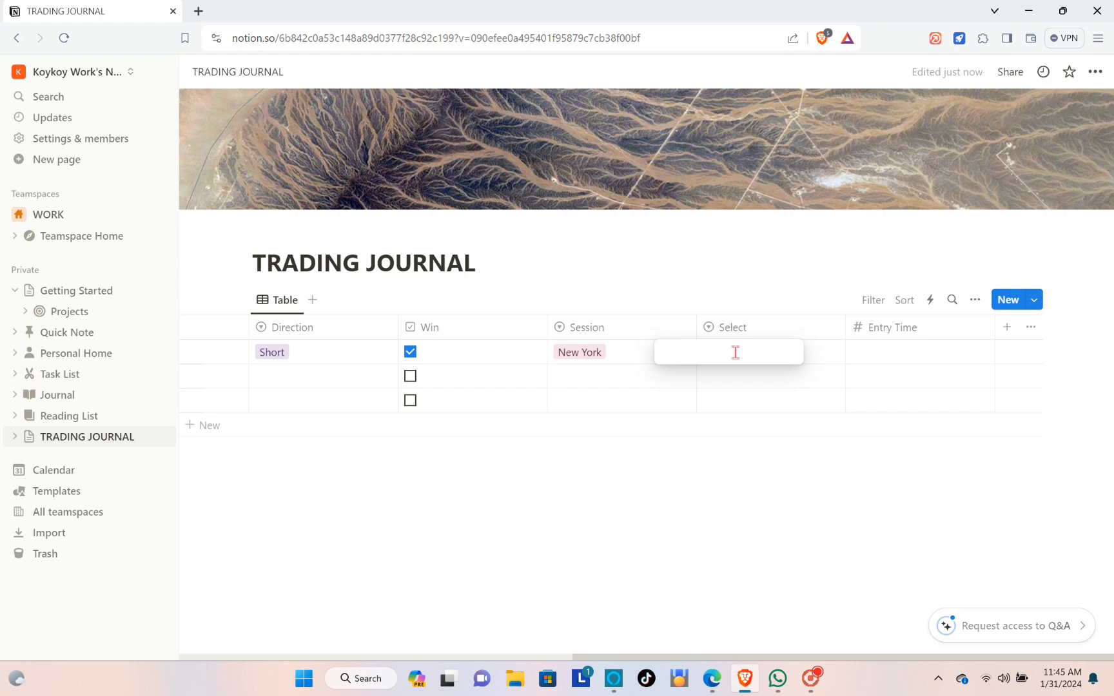
text(3.14)
key(Return)
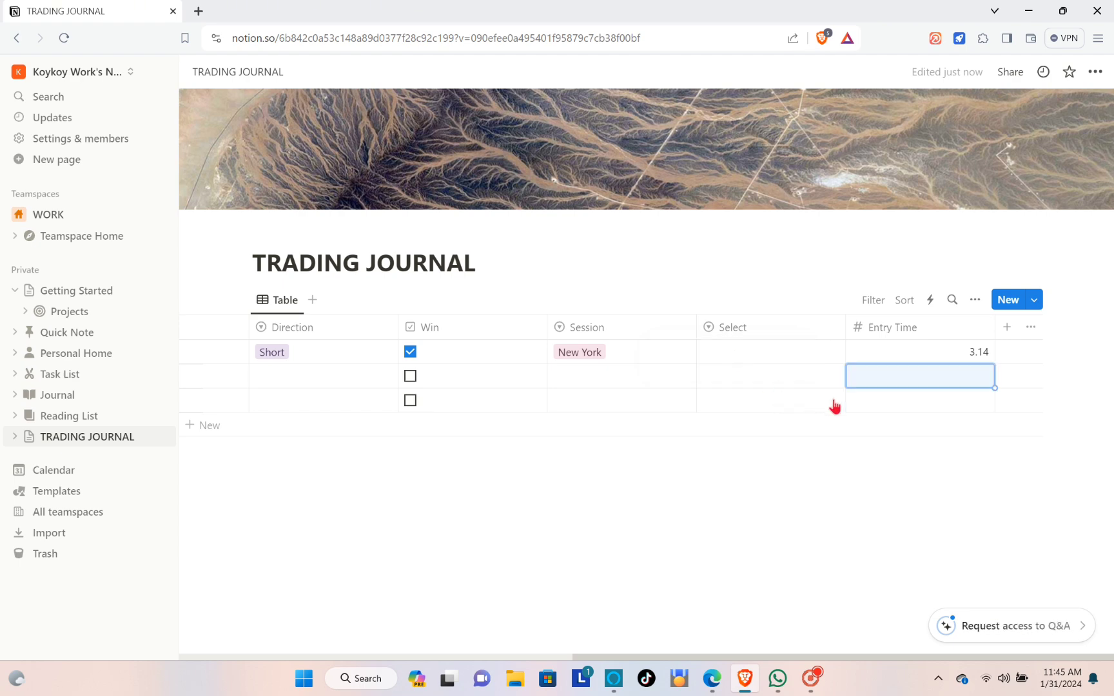
Add a Number property after Entry Time and name it "Duration".
click(1007, 335)
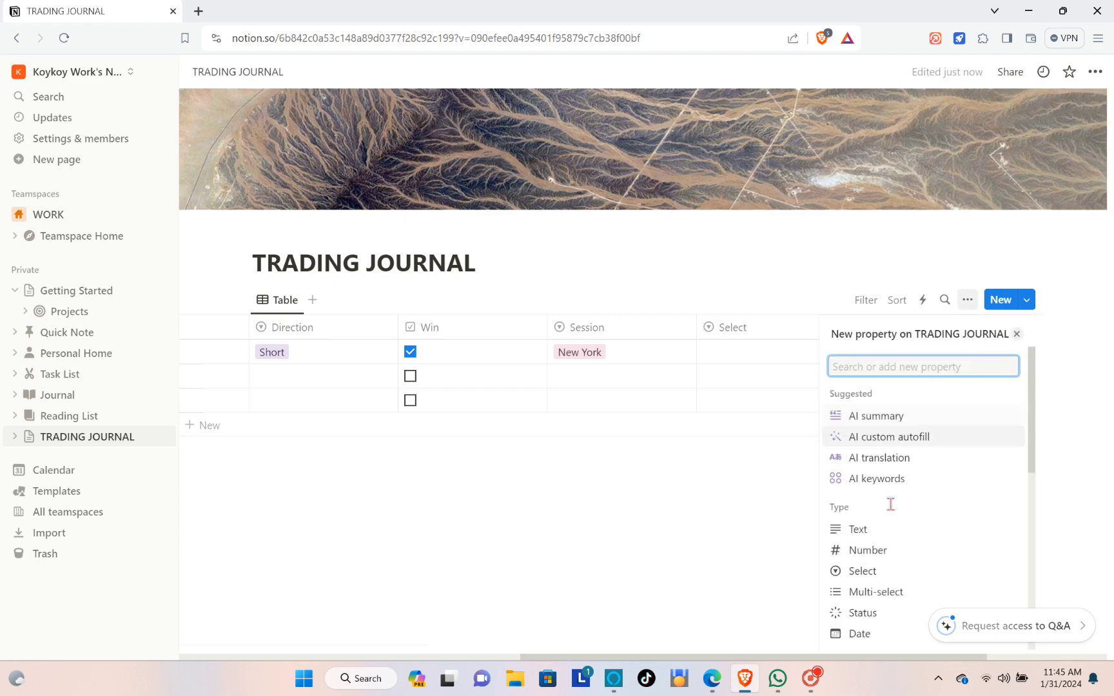
click(869, 551)
key(BackSpace)
key(BackSpace)
key(BackSpace)
key(BackSpace)
key(BackSpace)
key(BackSpace)
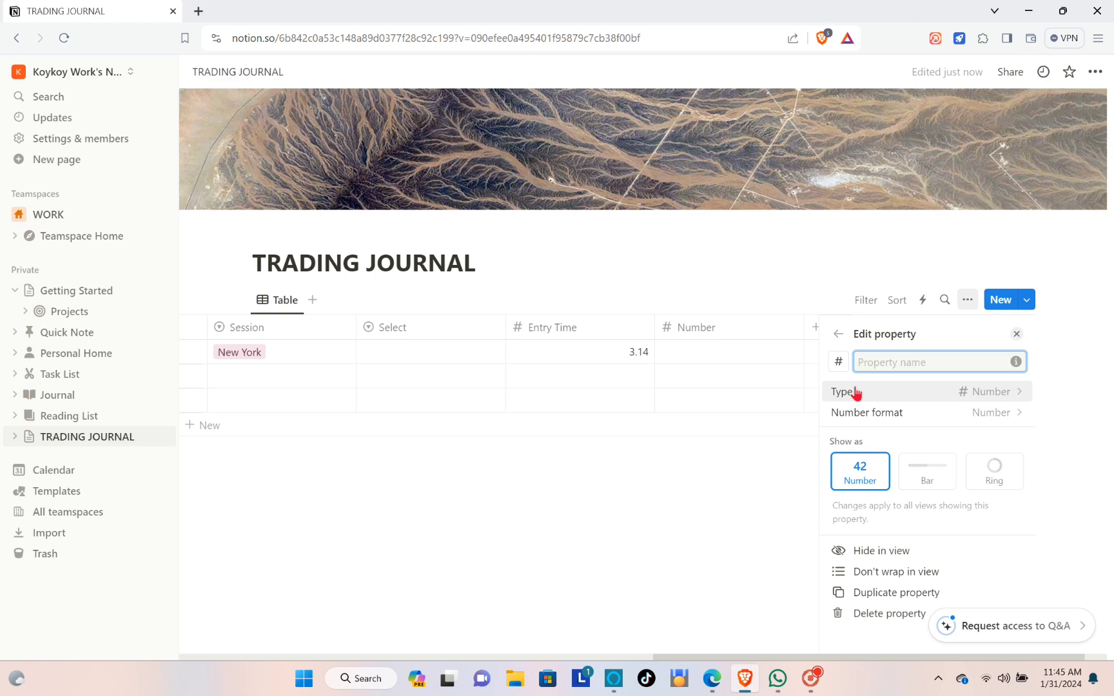
key(Caps_Lock)
text(Duartion)
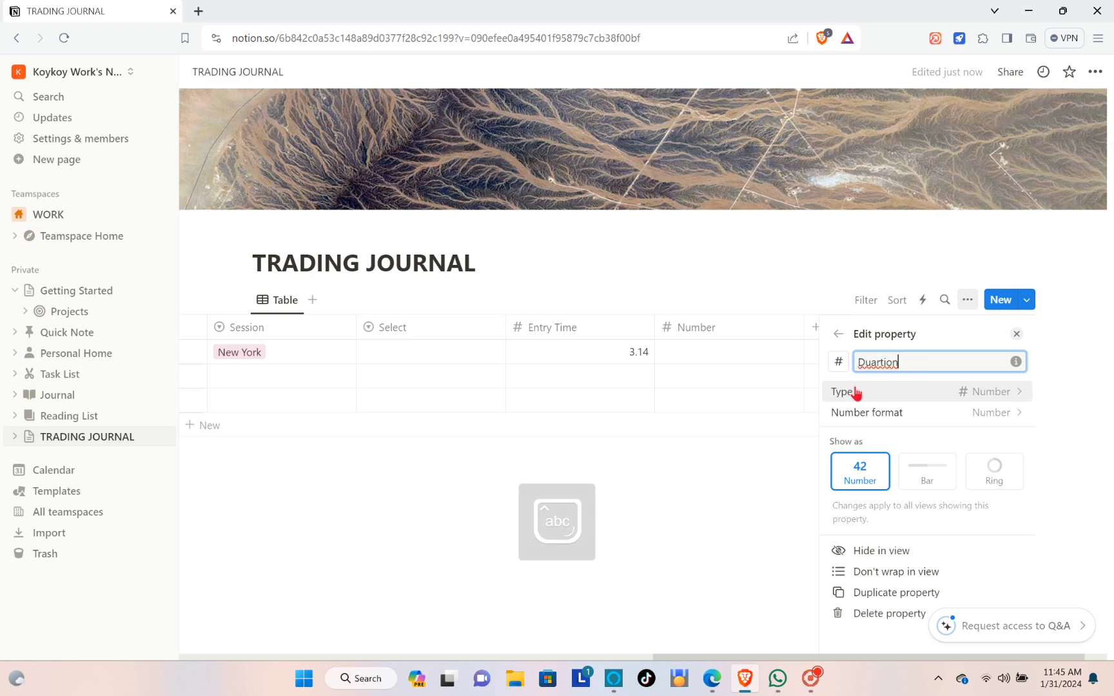
key(BackSpace)
key(BackSpace)
key(BackSpace)
key(BackSpace)
key(BackSpace)
key(BackSpace)
text(ration)
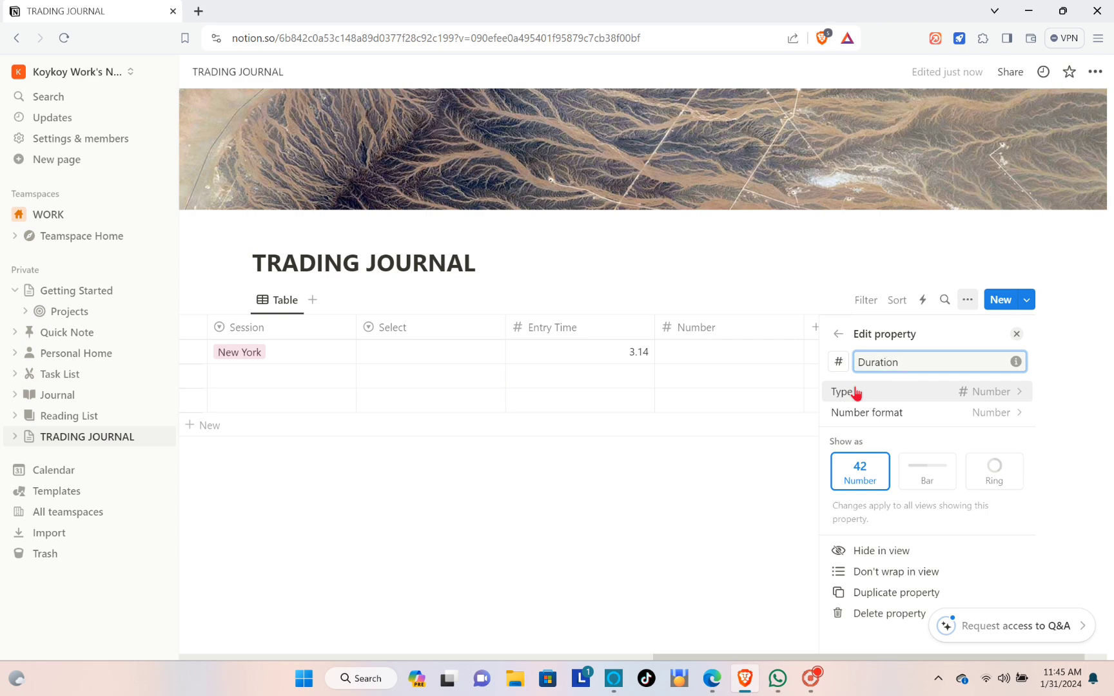
click(708, 490)
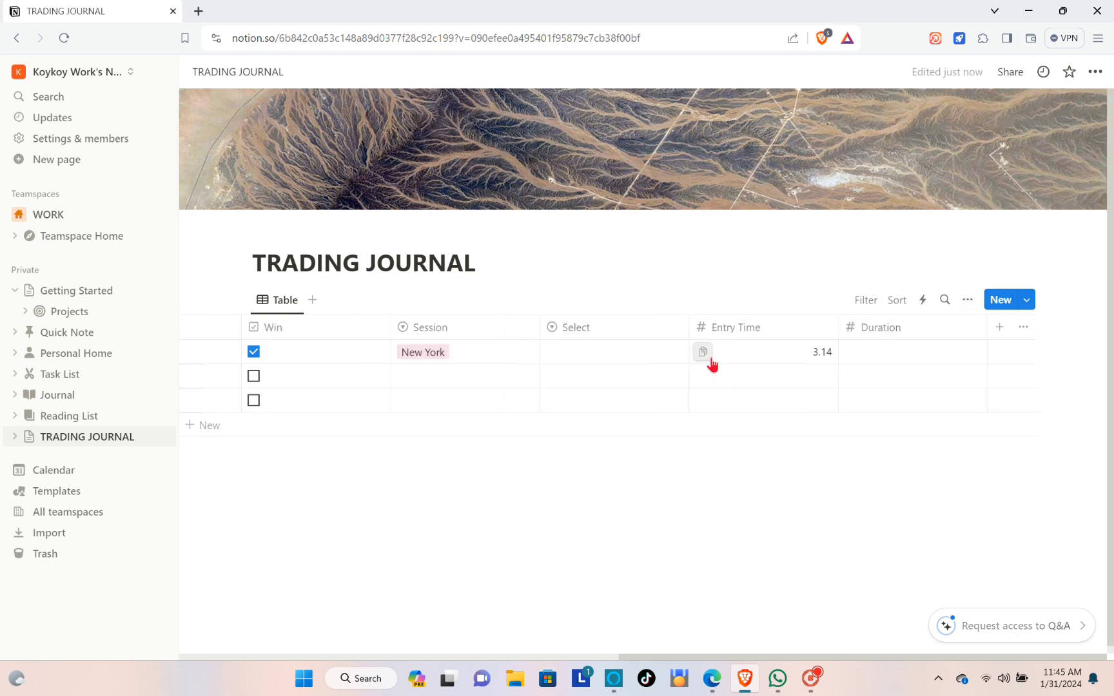
Set entry 1's Duration to 40.
click(905, 351)
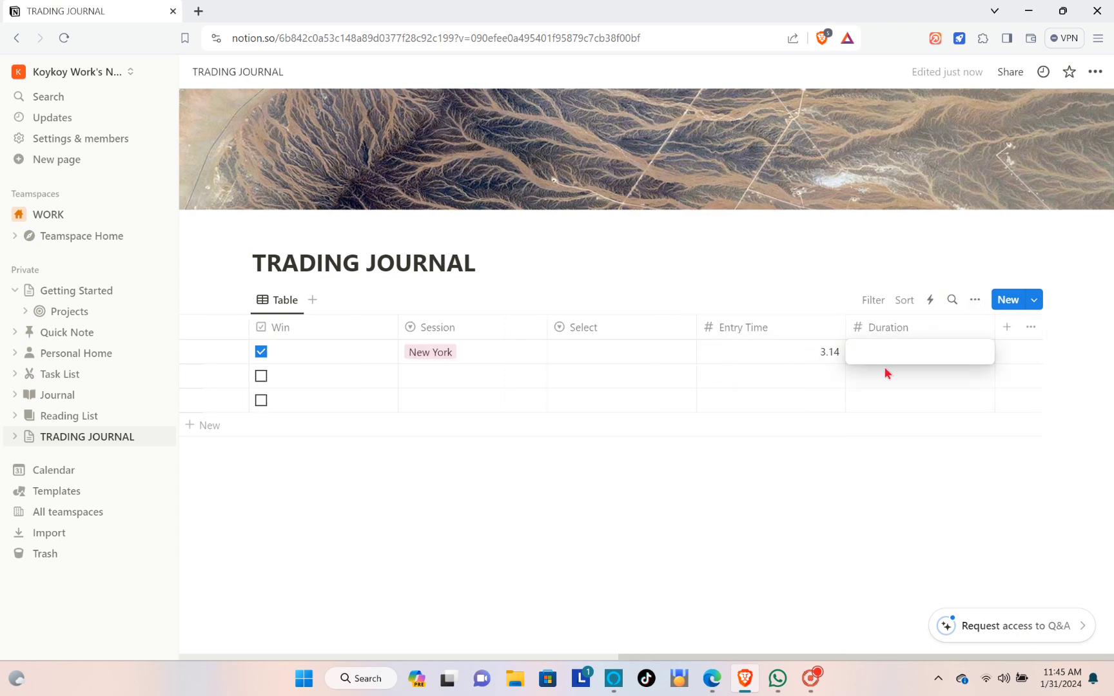
text(40)
click(885, 371)
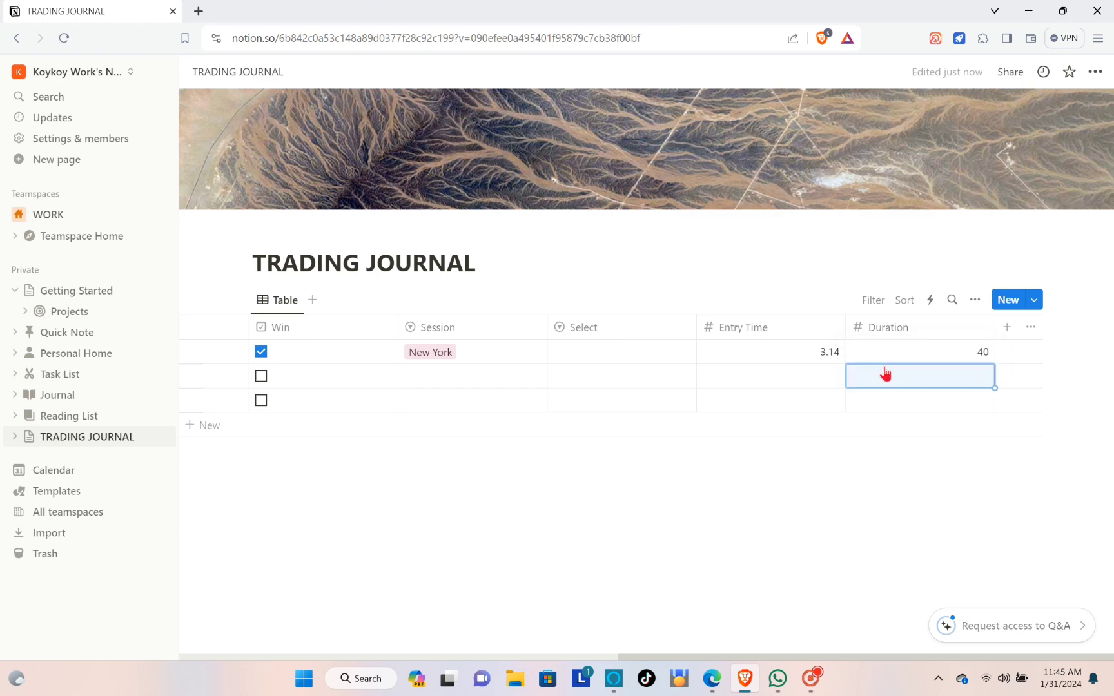
Add a Number property after Duration and name it "RR".
click(1007, 327)
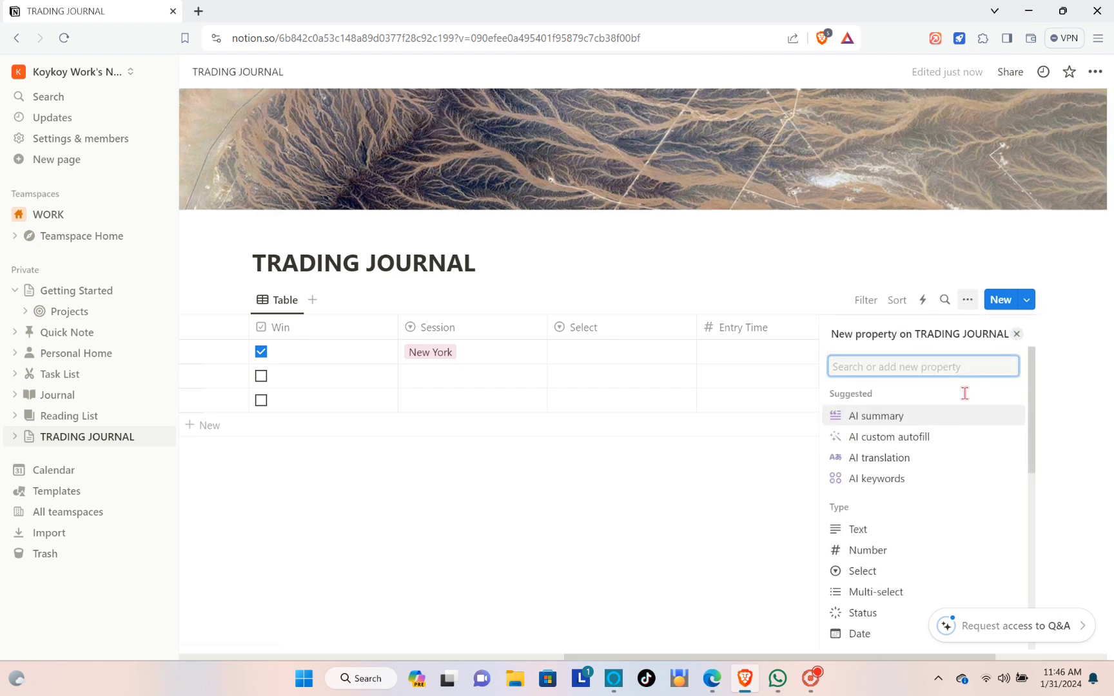
click(877, 552)
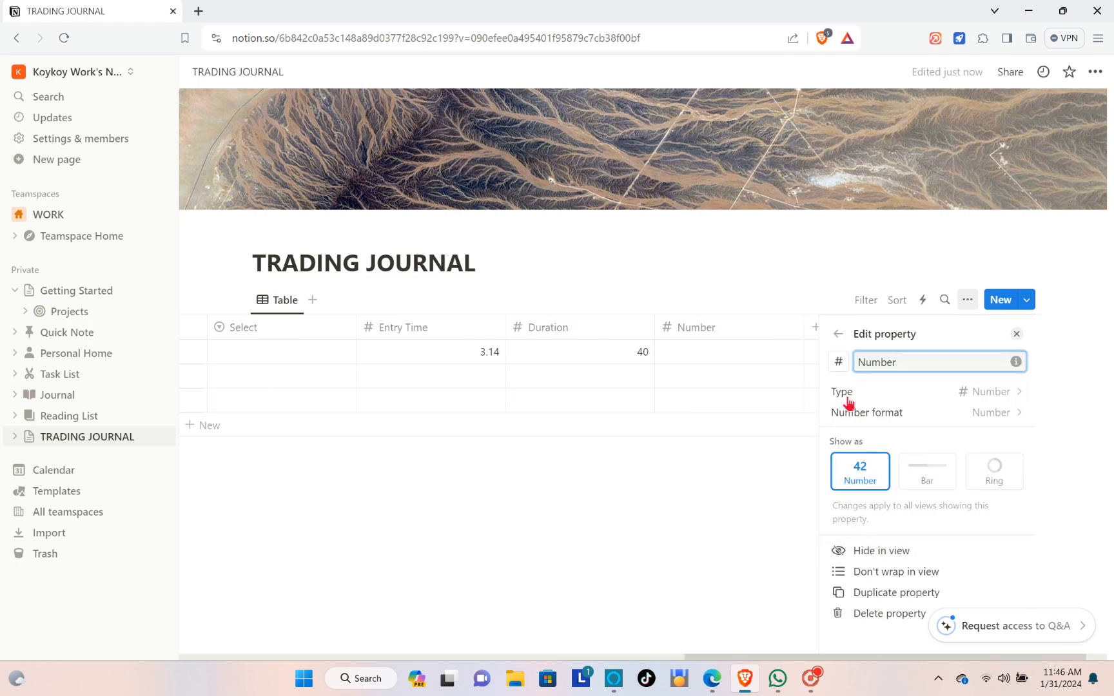
key(BackSpace)
key(BackSpace)
key(BackSpace)
key(BackSpace)
key(BackSpace)
text(RR)
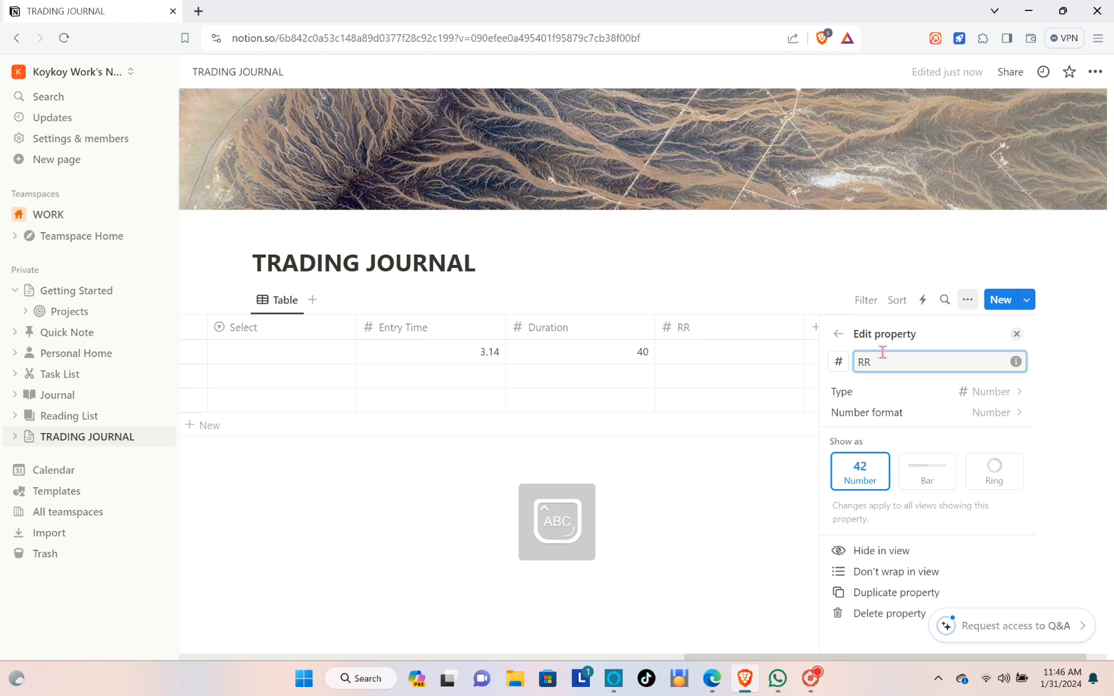
click(756, 353)
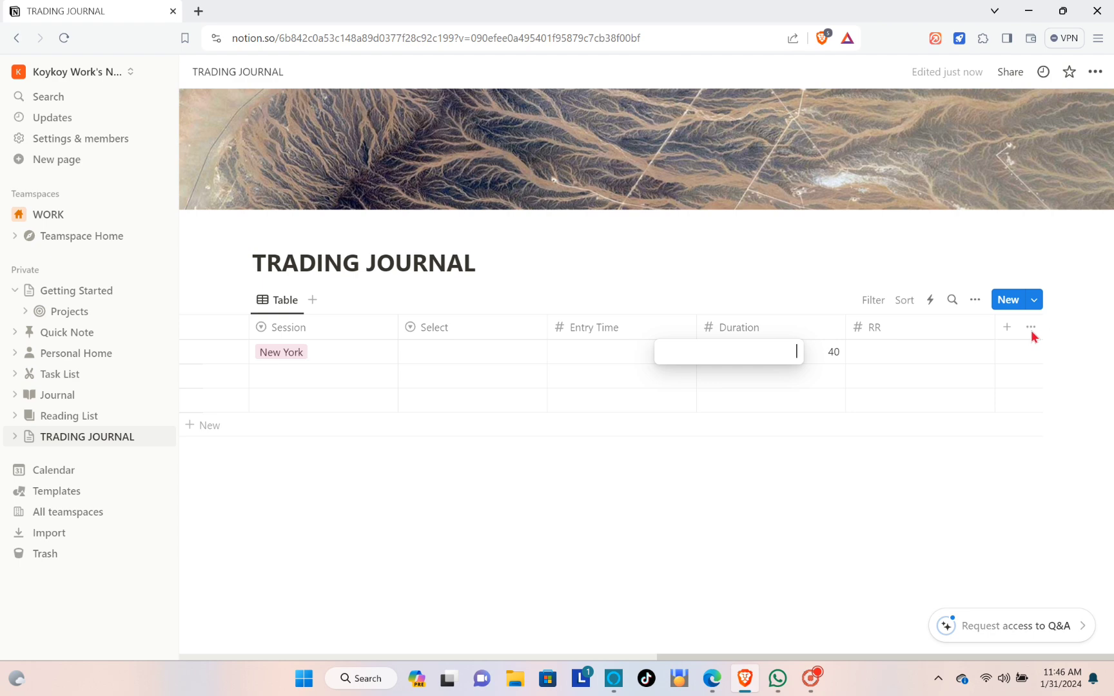
click(1008, 328)
Add a Number property after RR and name it "Potential RR".
click(1007, 328)
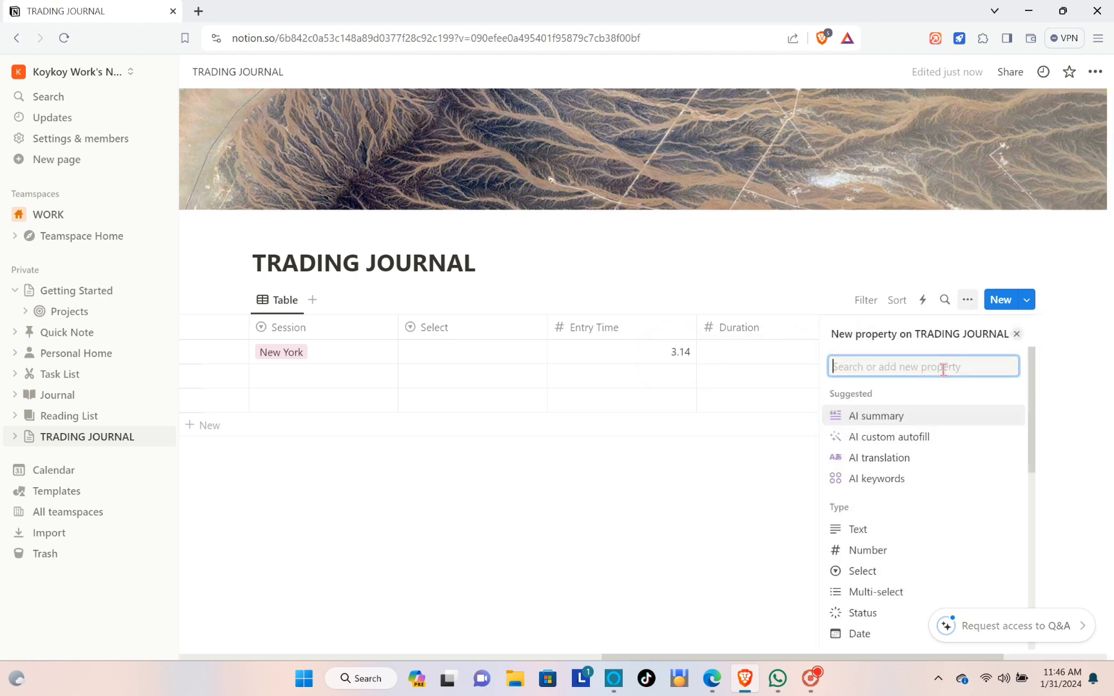
click(883, 550)
key(BackSpace)
key(BackSpace)
key(BackSpace)
text(P)
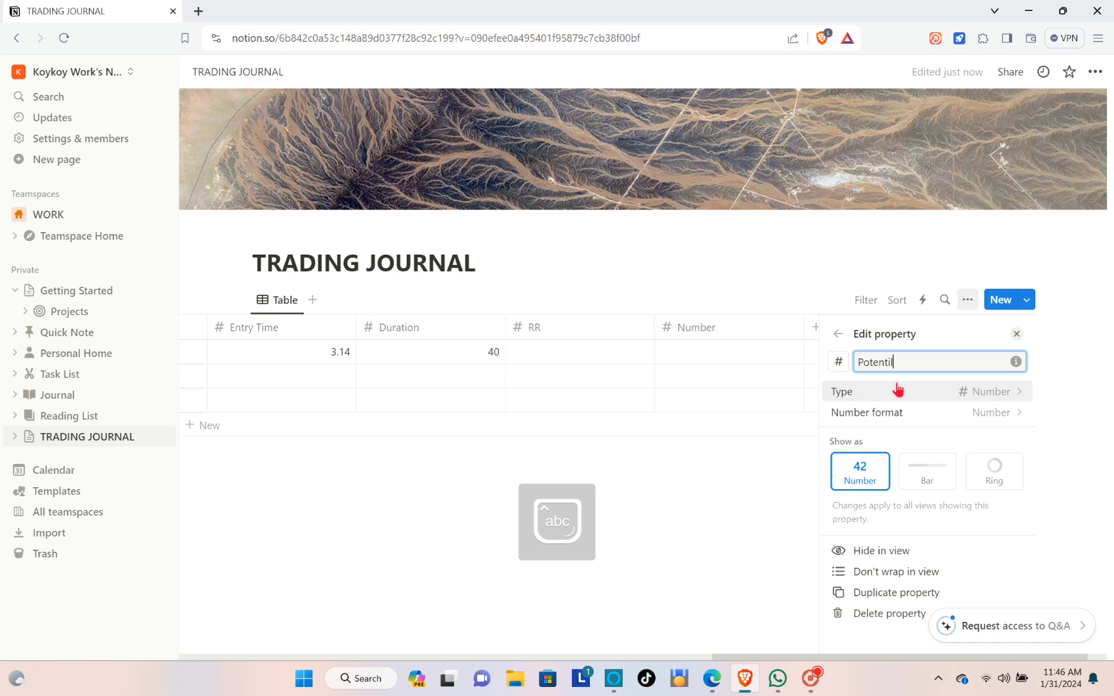
text(otential)
key(Caps_Lock)
text(RR)
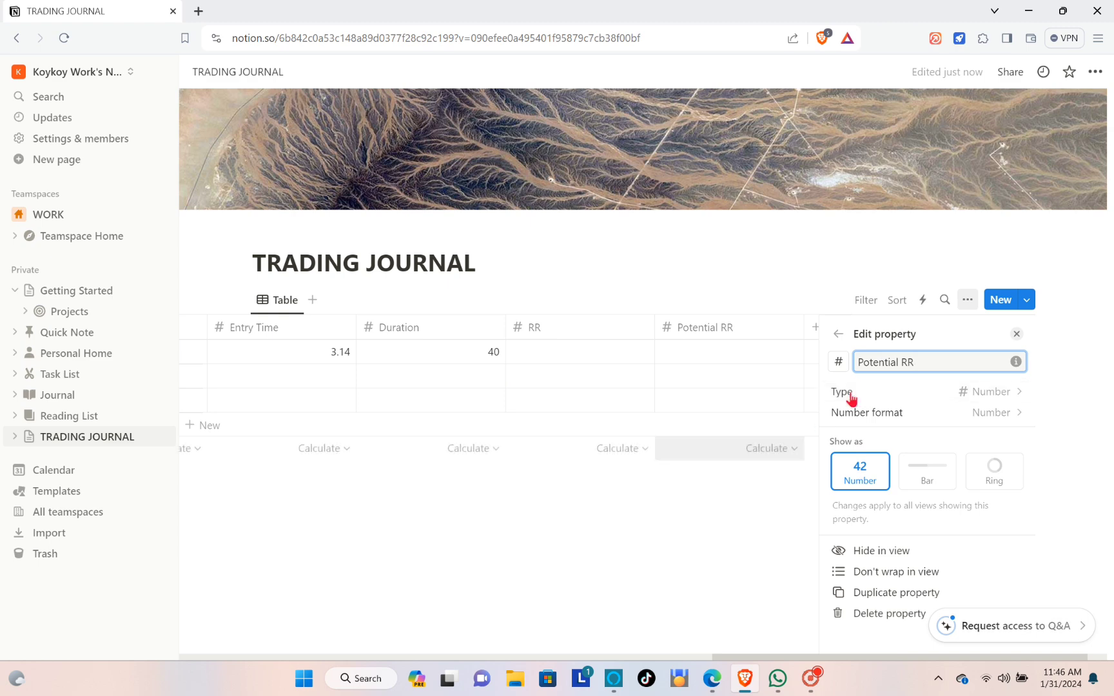
click(726, 552)
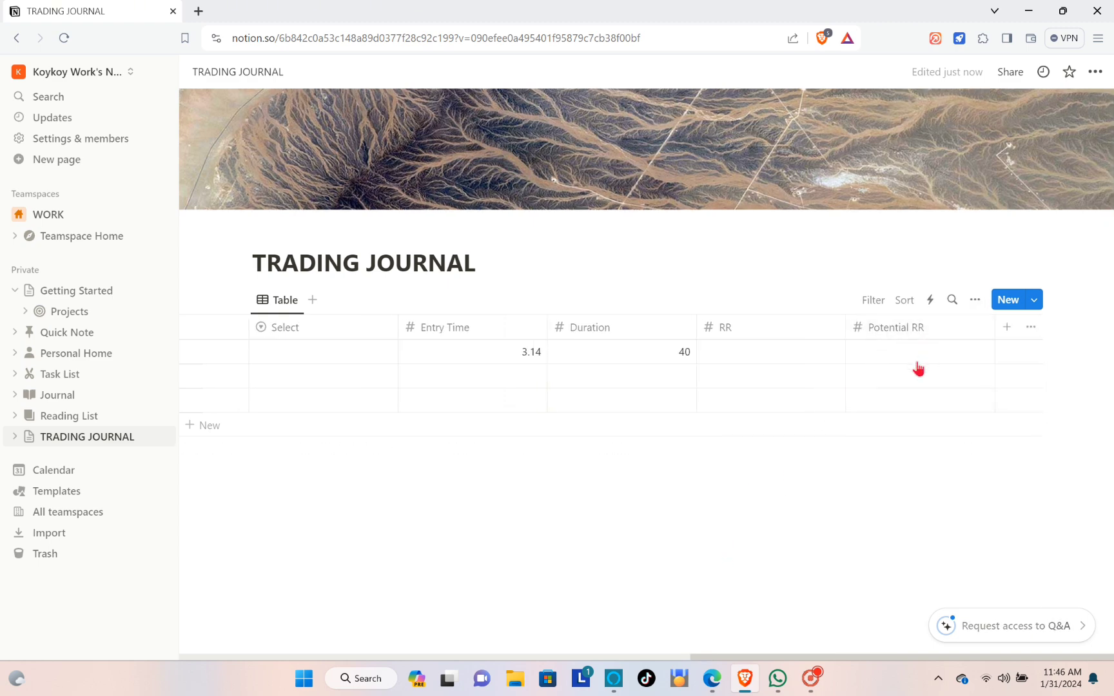
Add a Multi-select property after Potential RR and name it "News".
click(1007, 327)
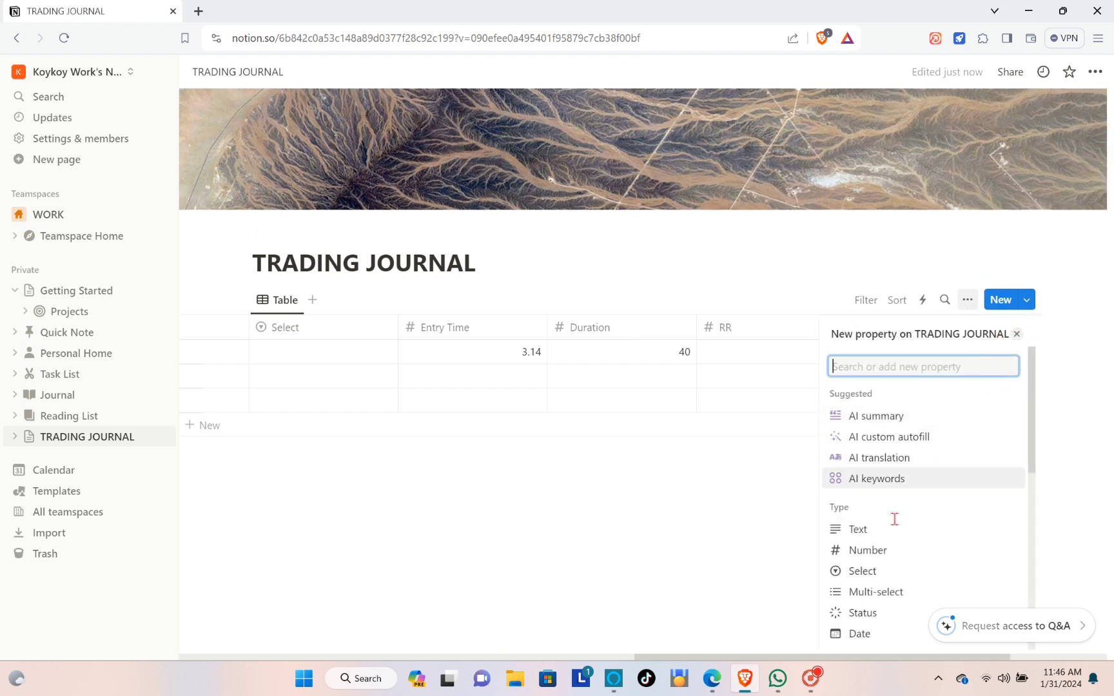
click(888, 589)
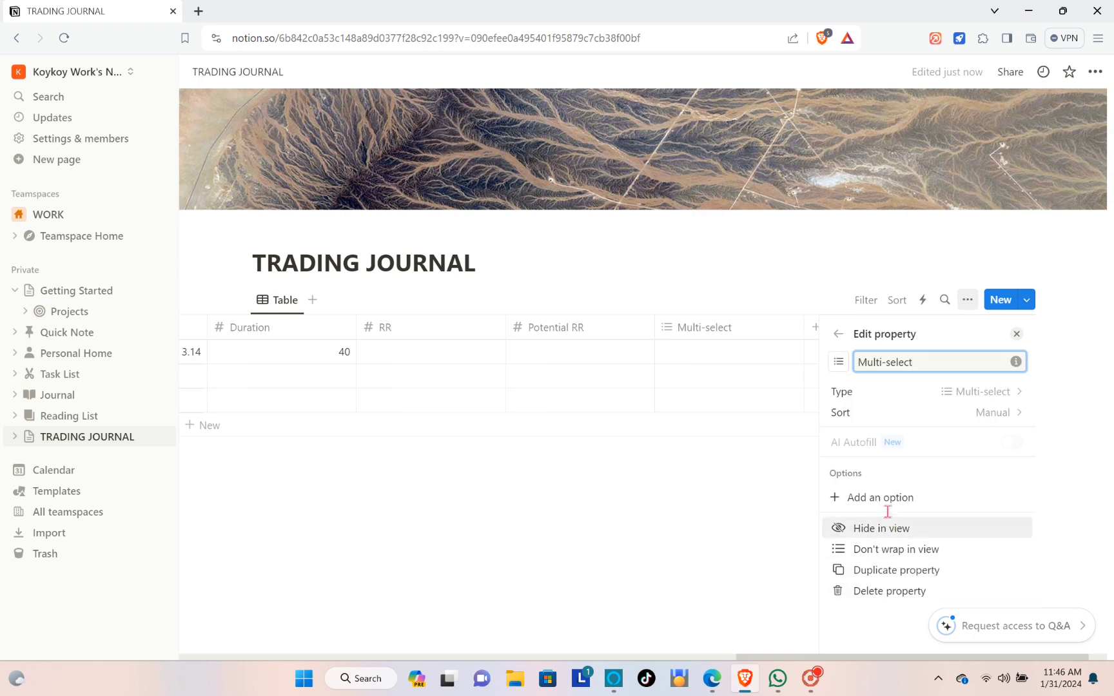
key(BackSpace)
key(BackSpace)
key(BackSpace)
key(BackSpace)
key(BackSpace)
key(BackSpace)
key(BackSpace)
key(BackSpace)
key(BackSpace)
key(BackSpace)
key(BackSpace)
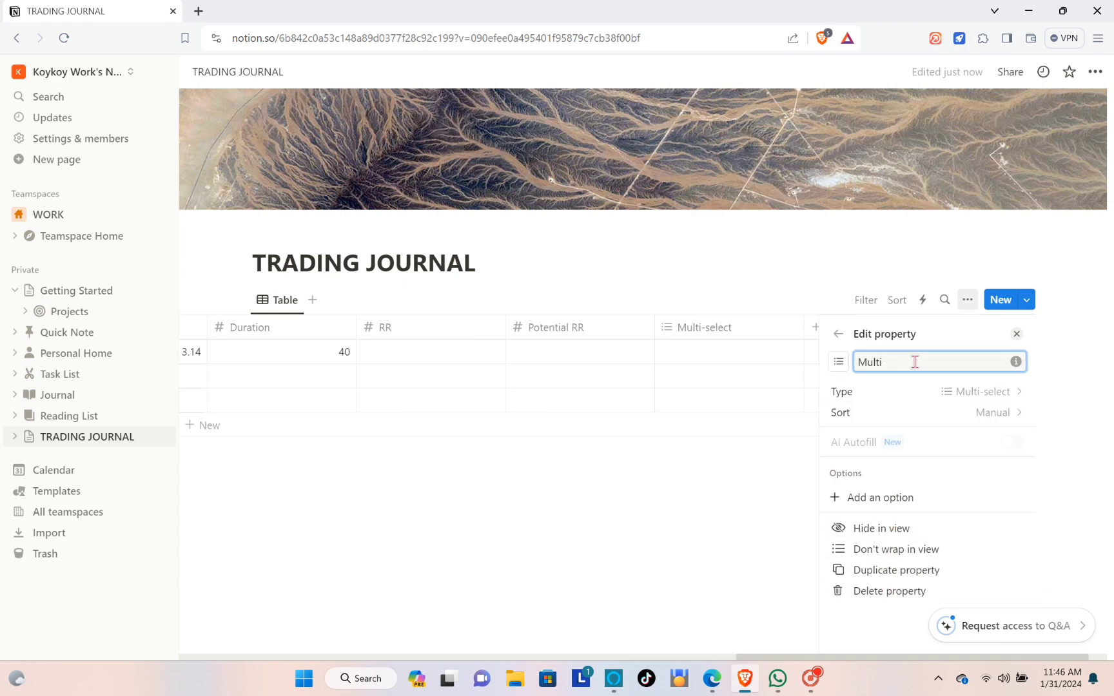
key(Caps_Lock)
text(nE)
key(BackSpace)
key(BackSpace)
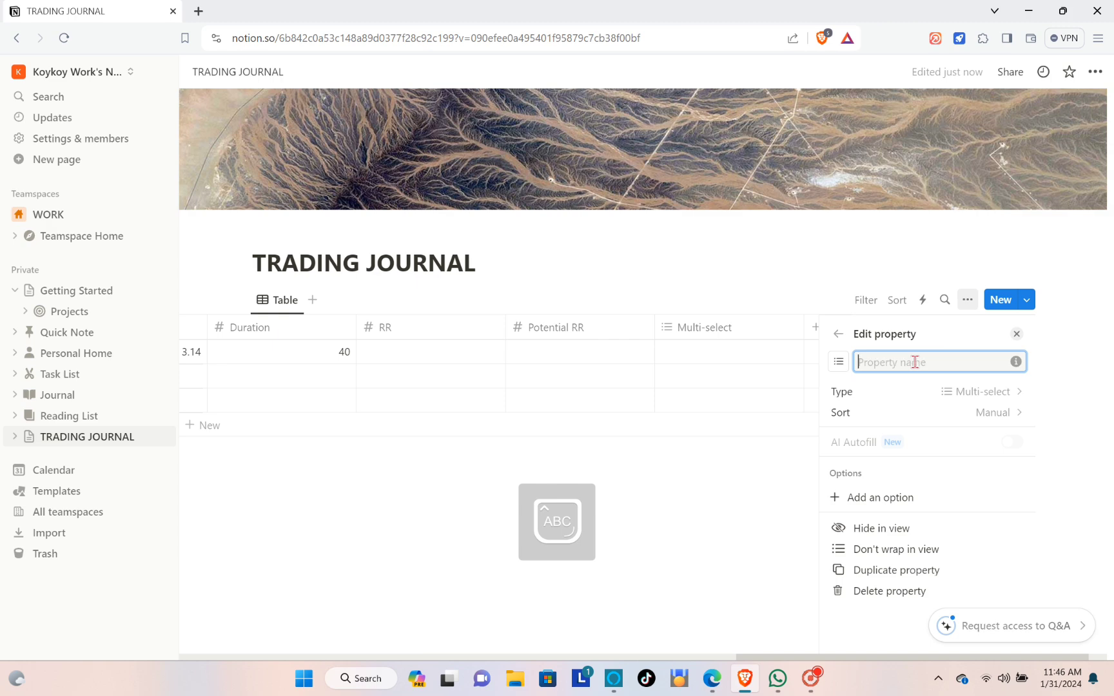
text(NE)
key(Caps_Lock)
key(BackSpace)
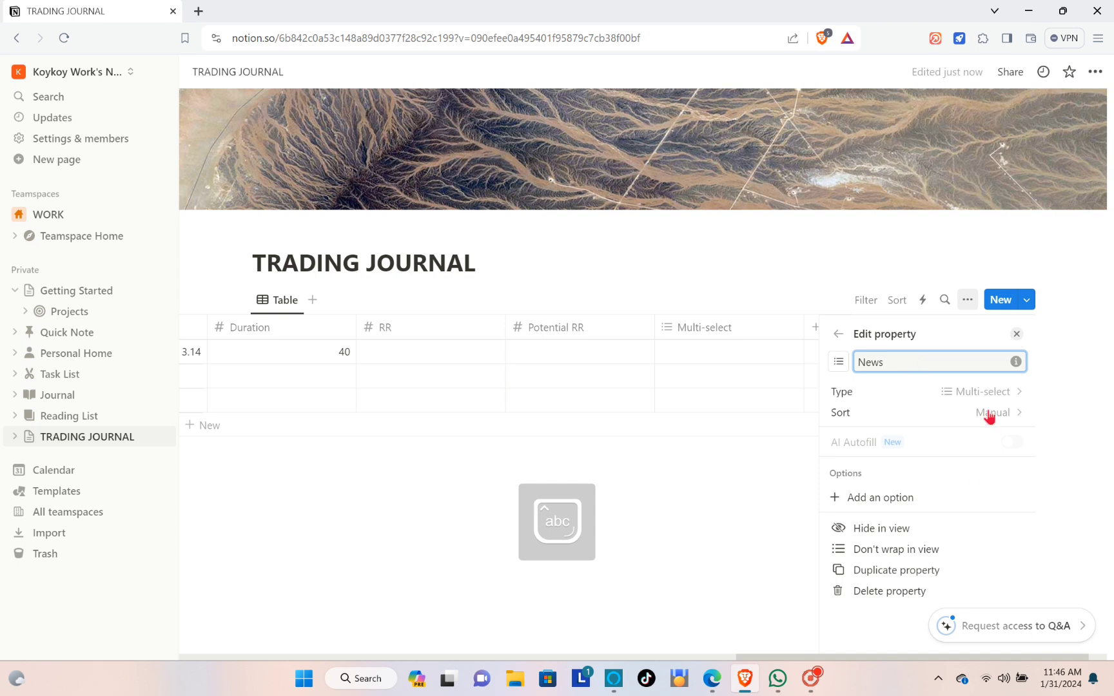
Add the options "CPI" and "FOMC" to the News property.
click(911, 497)
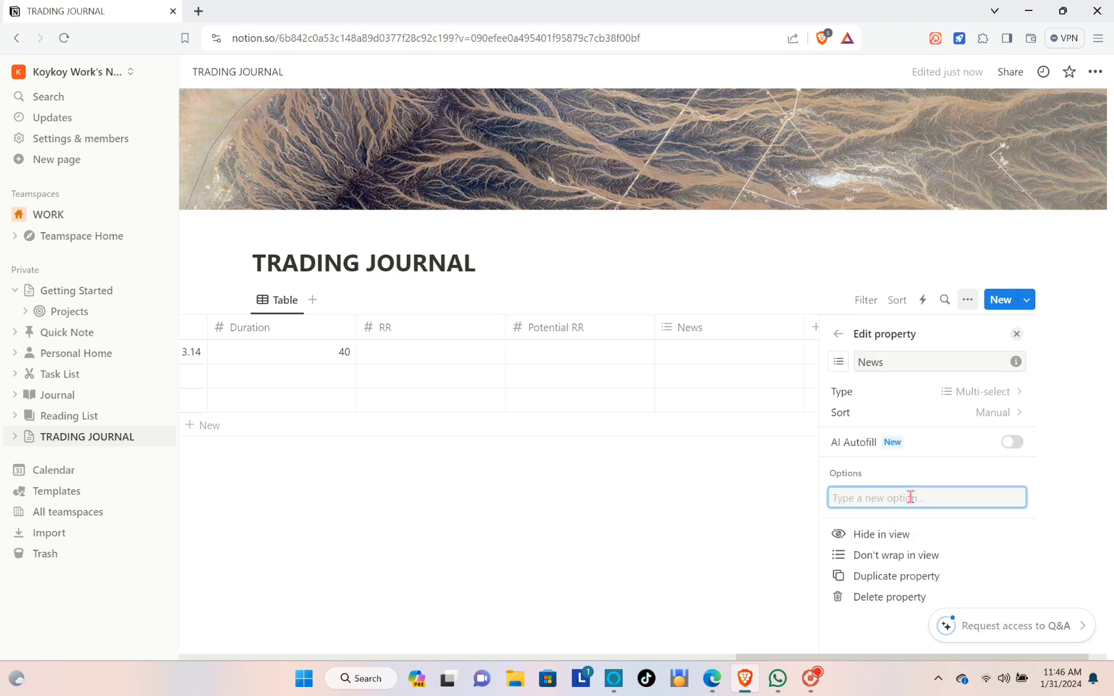
key(Caps_Lock)
text(C)
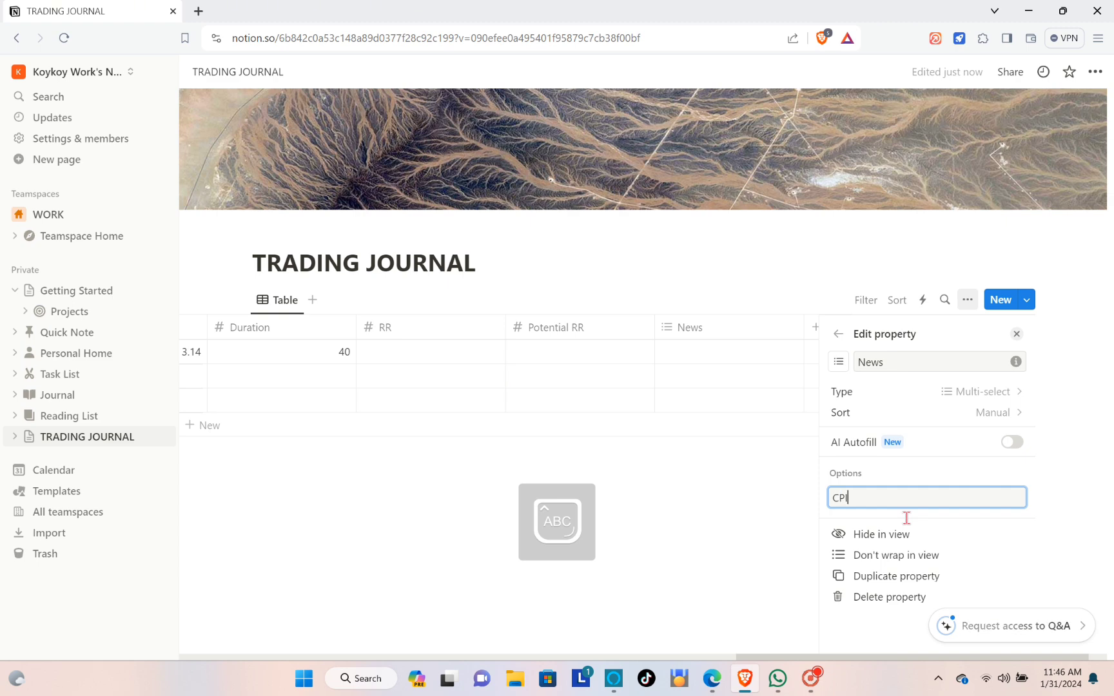
text(PI)
key(Return)
text(FOMC)
key(Return)
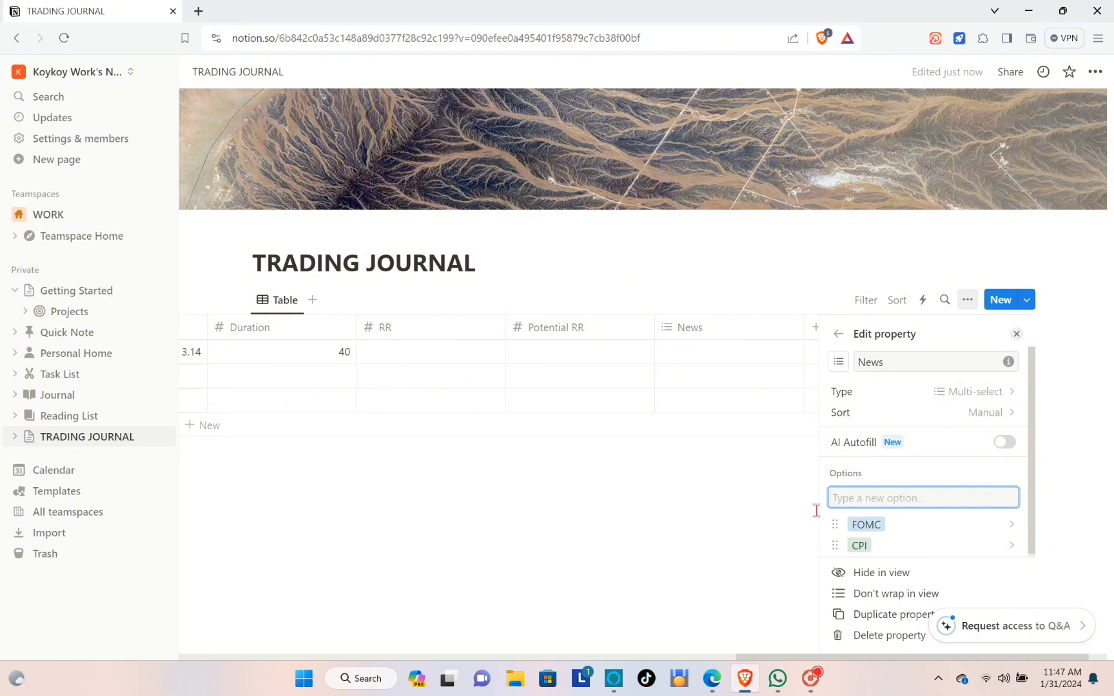
key(Escape)
Tag entry 1's News with both FOMC and CPI.
click(876, 353)
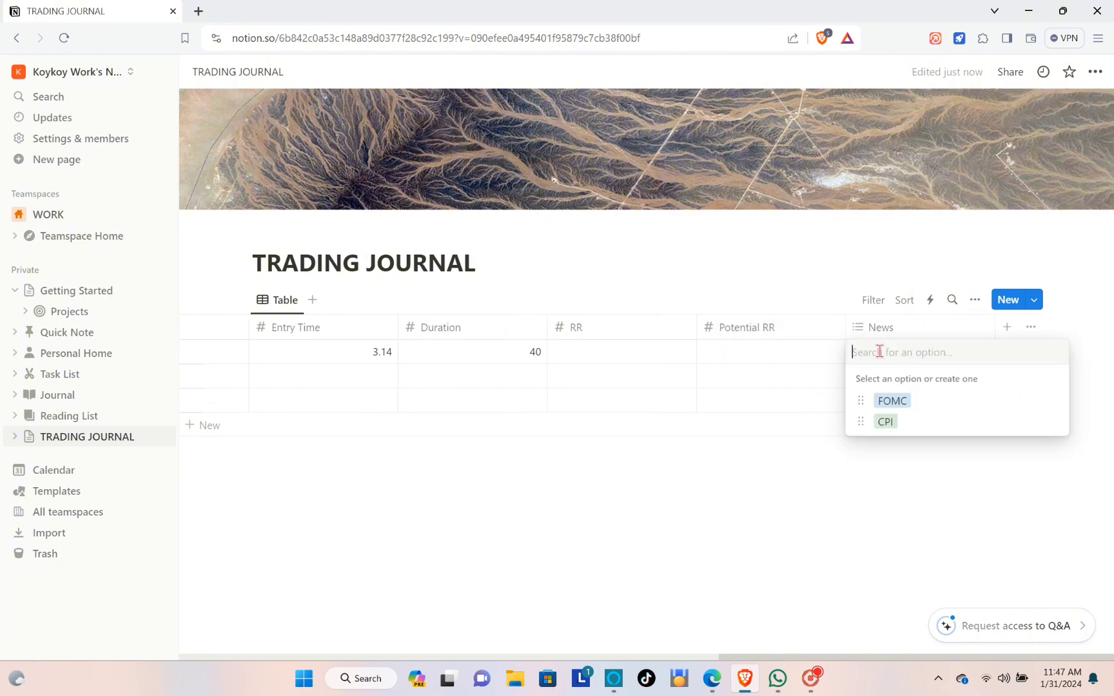
click(902, 410)
click(884, 465)
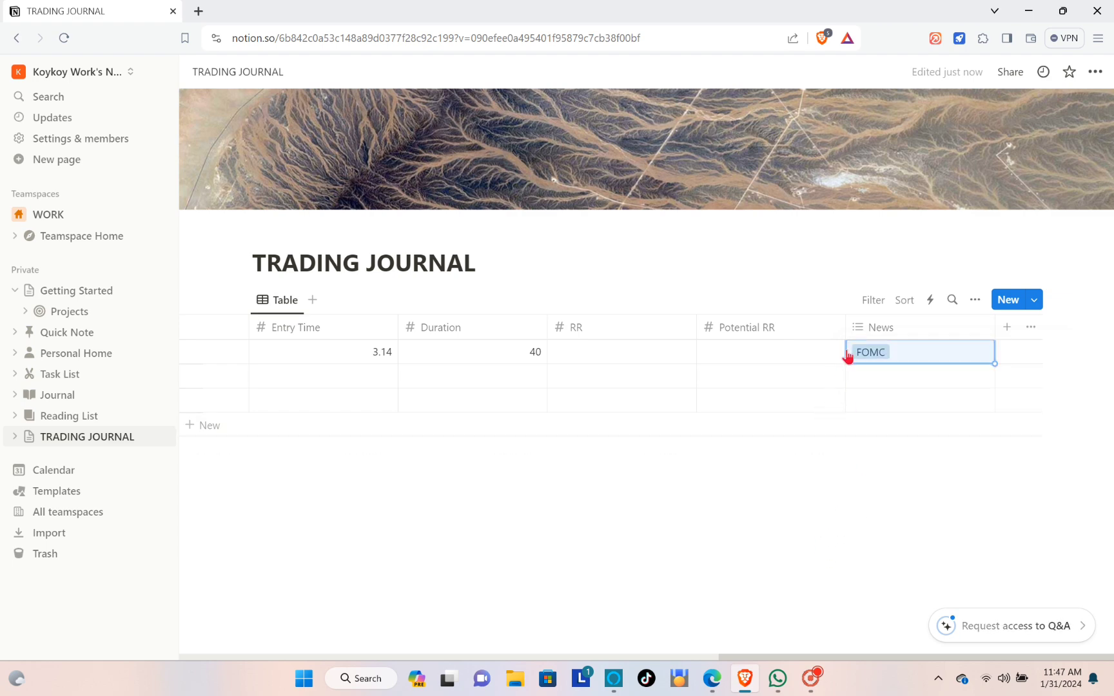
click(911, 362)
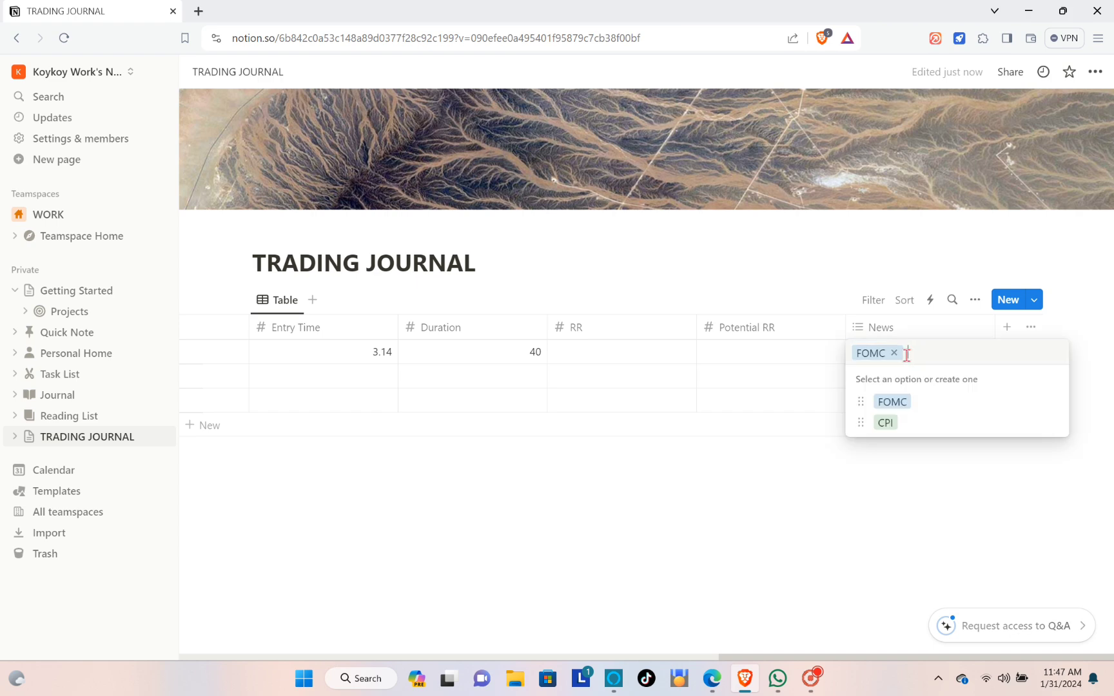
click(902, 422)
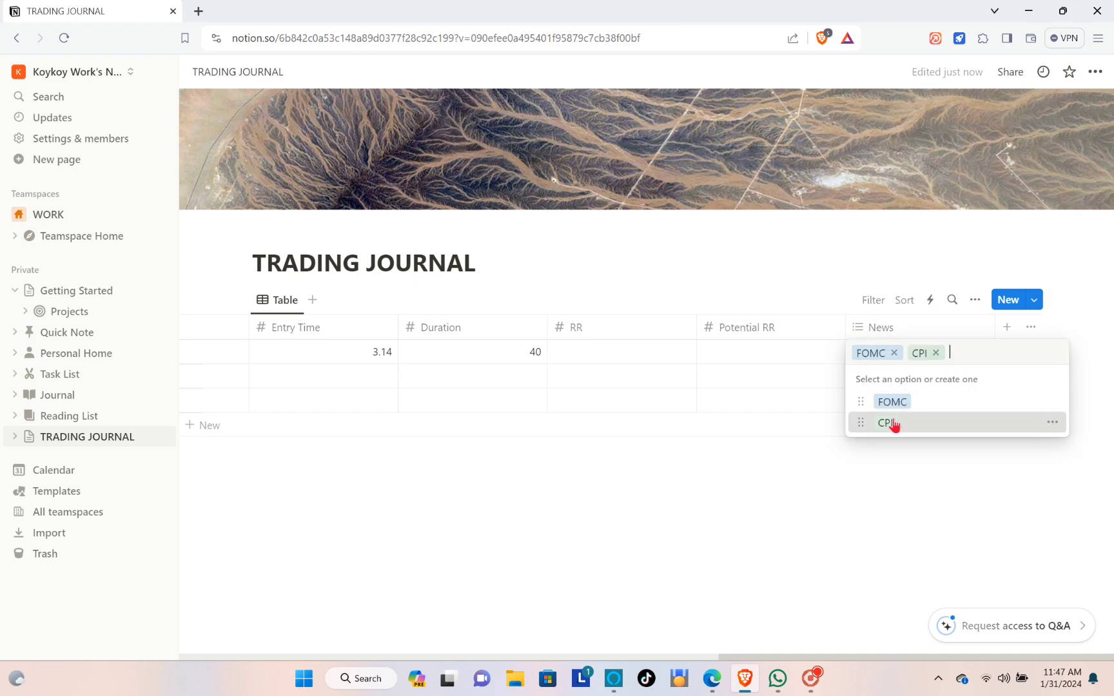
click(828, 458)
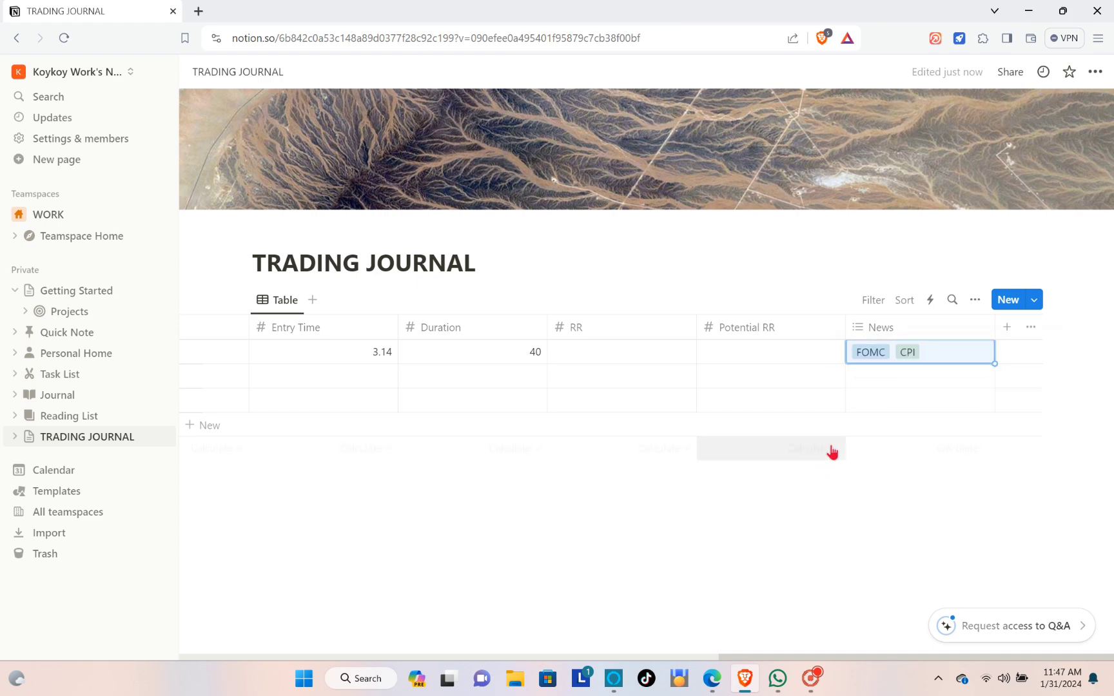
Add a Text property after News and name it "Narrative".
click(1005, 329)
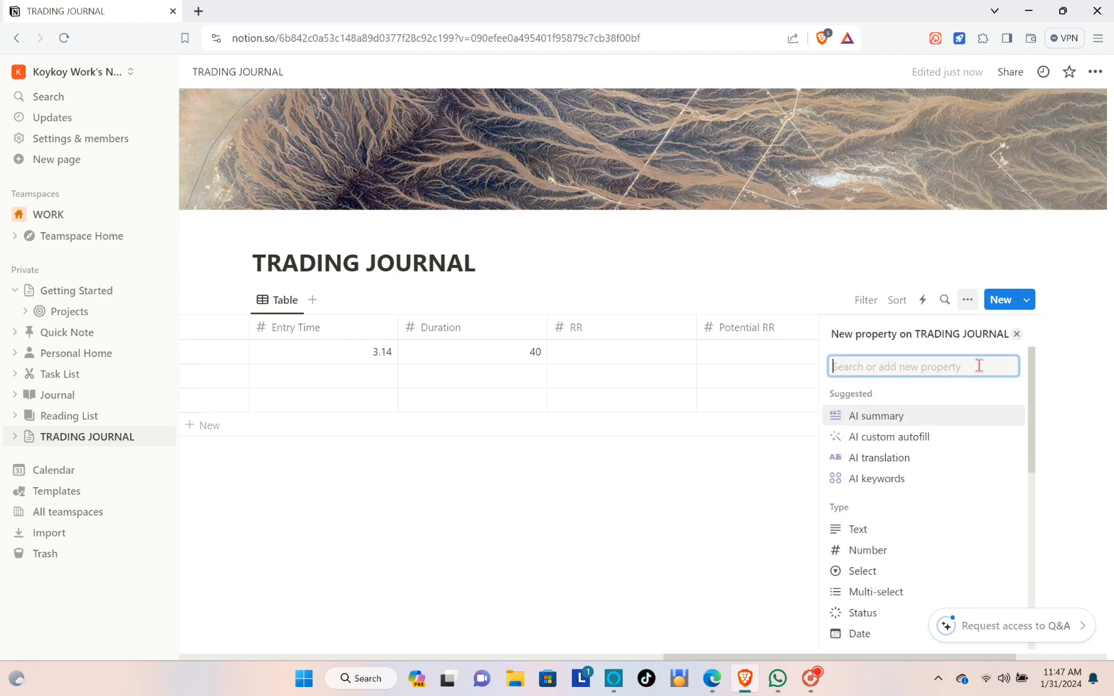
click(884, 534)
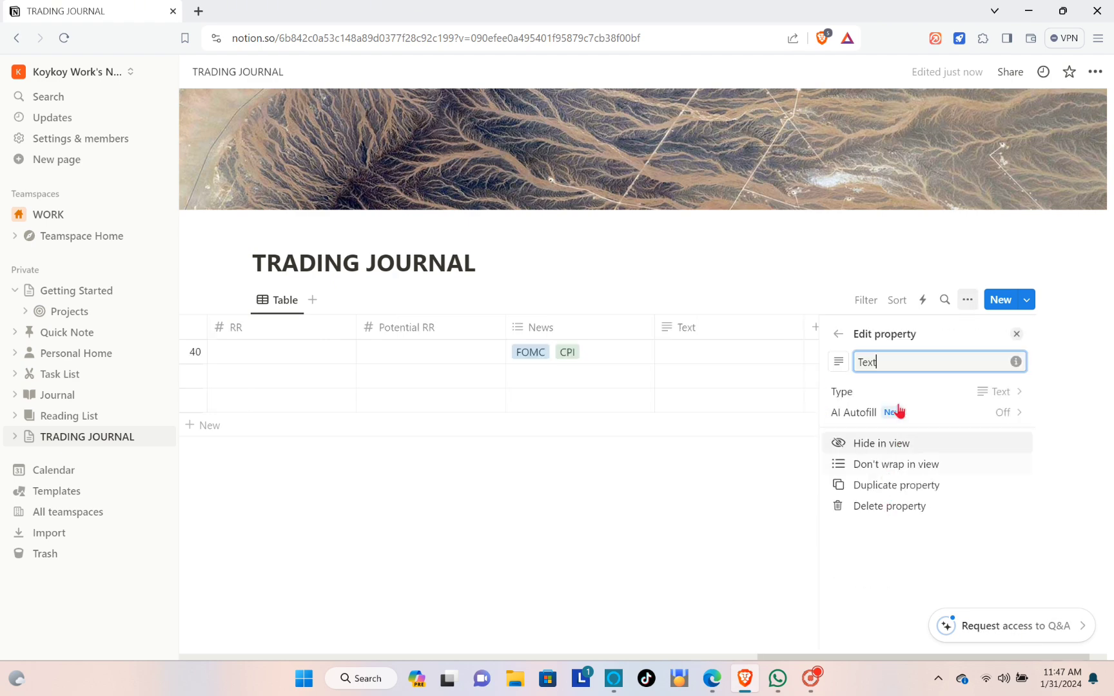
key(BackSpace)
key(BackSpace)
key(BackSpace)
text(Narrative)
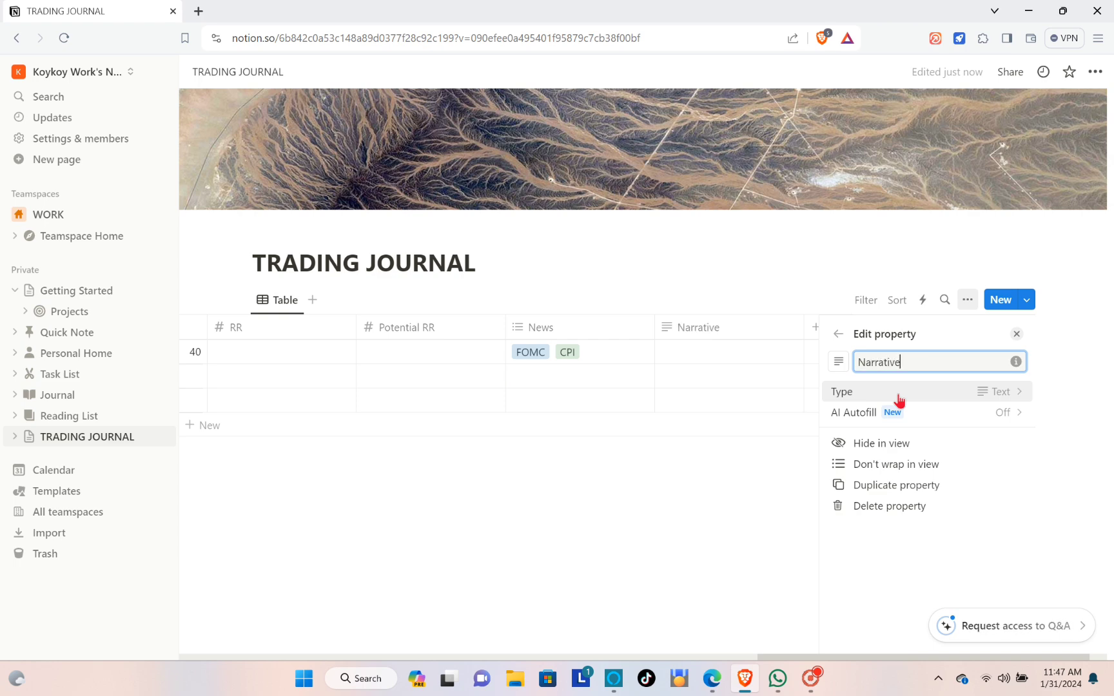
click(779, 467)
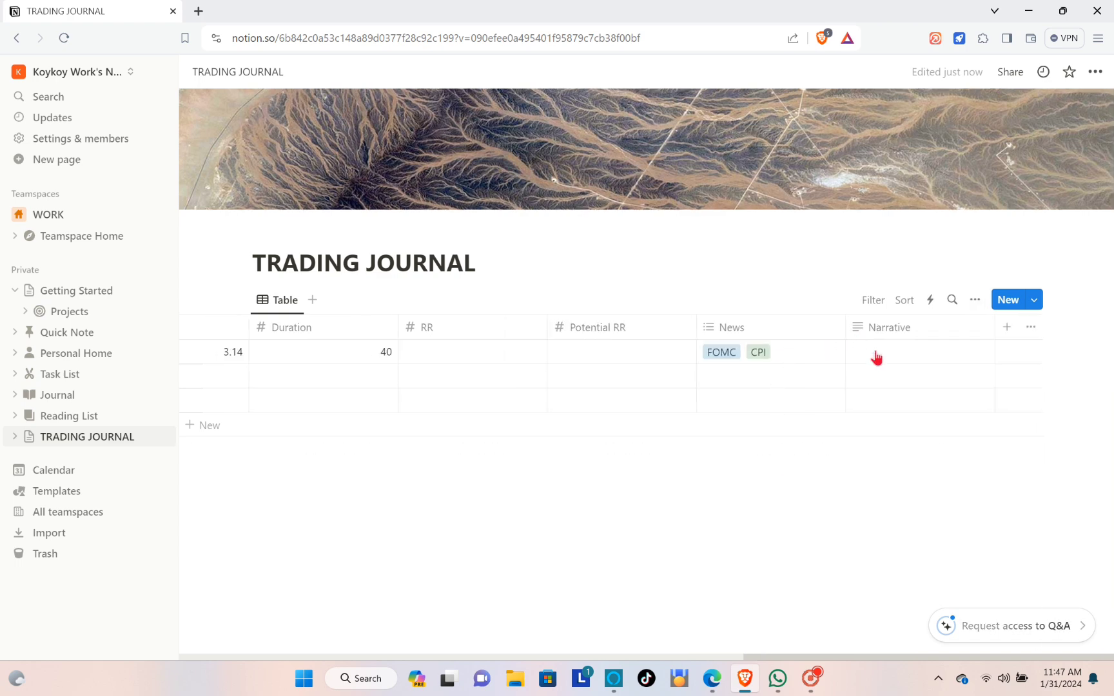
click(908, 363)
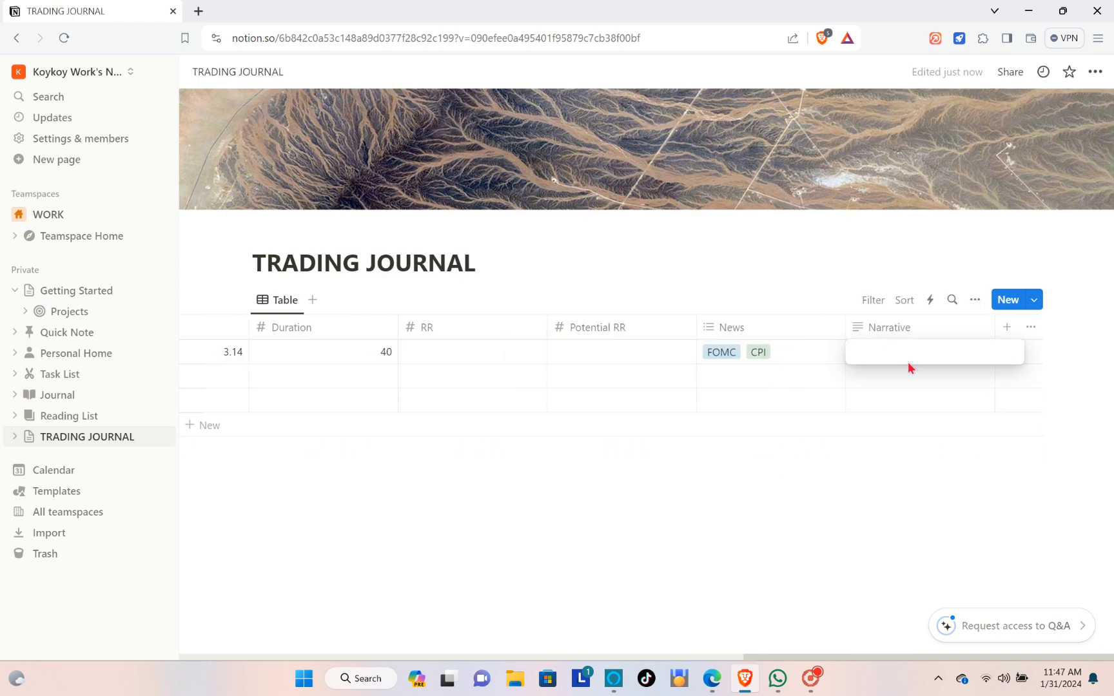
click(888, 329)
click(888, 329)
click(888, 329)
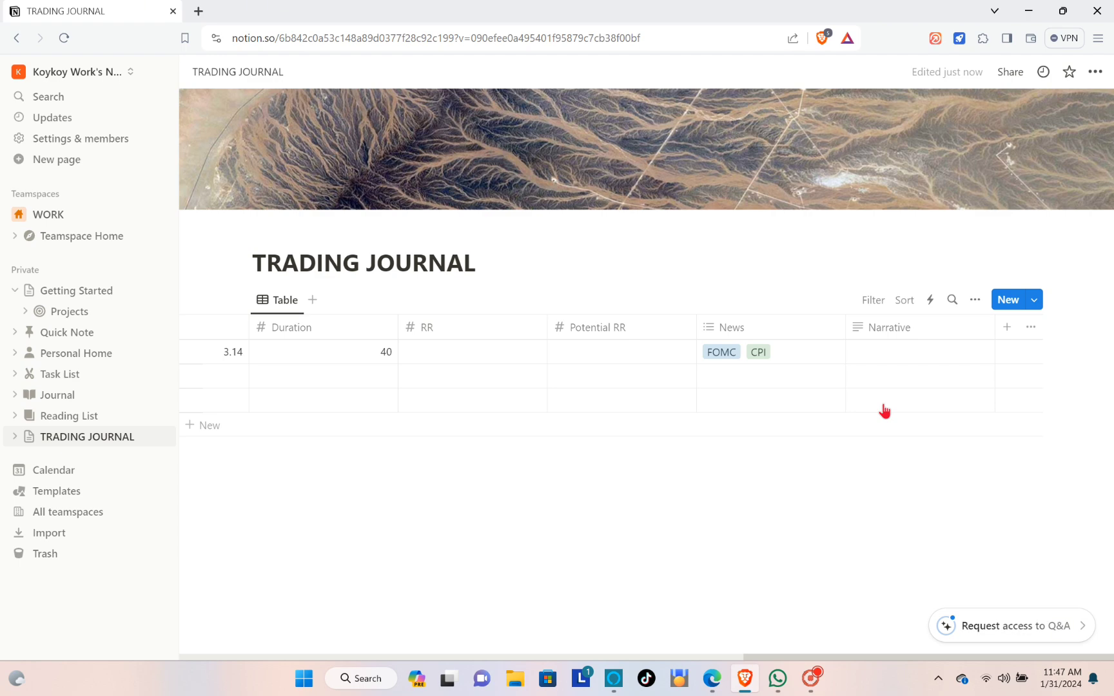
Add a Text property after Narrative and name it "Emotions".
click(1007, 327)
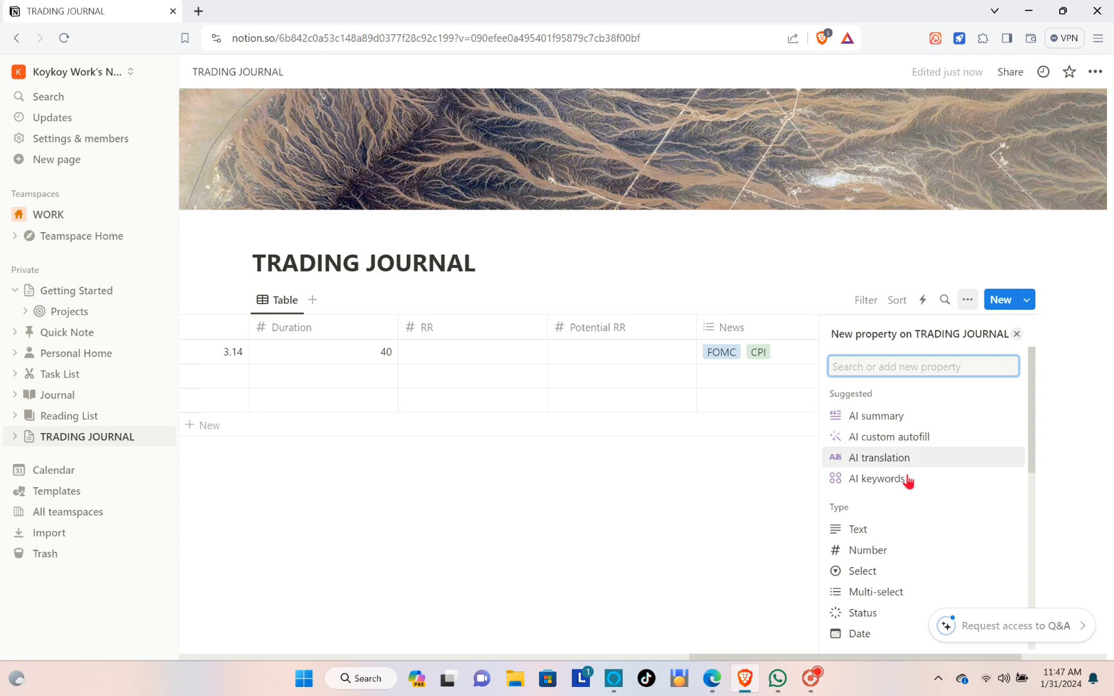
click(880, 538)
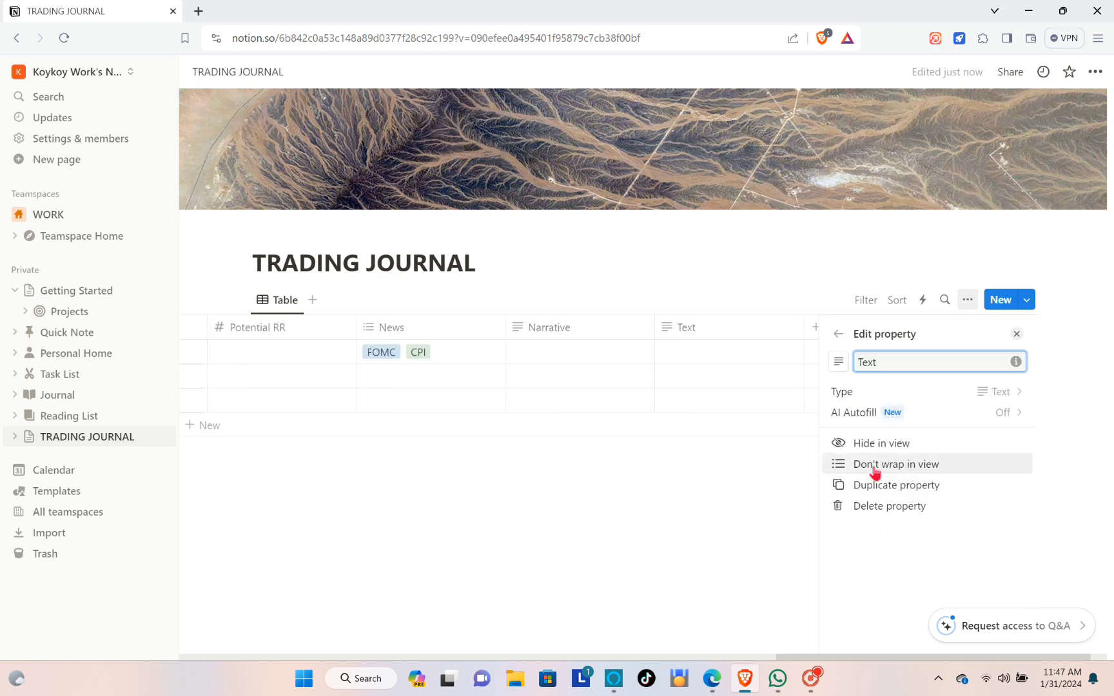
key(BackSpace)
key(BackSpace)
key(BackSpace)
key(Caps_Lock)
text(E)
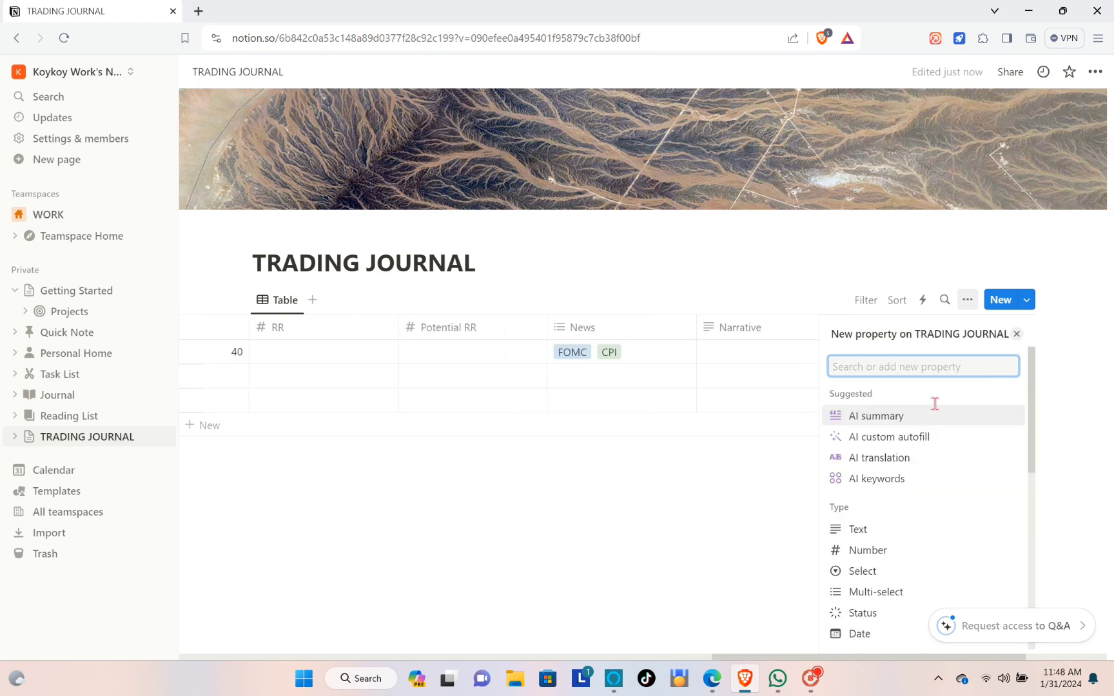
key(Caps_Lock)
text(Lear)
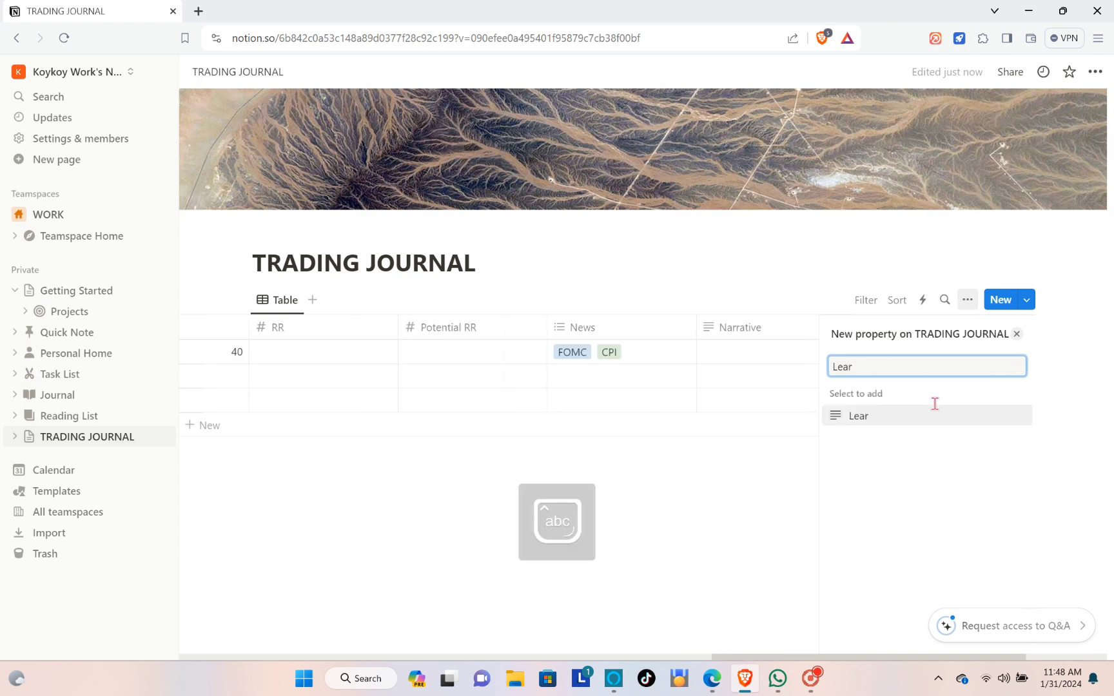
key(BackSpace)
key(BackSpace)
key(BackSpace)
key(BackSpace)
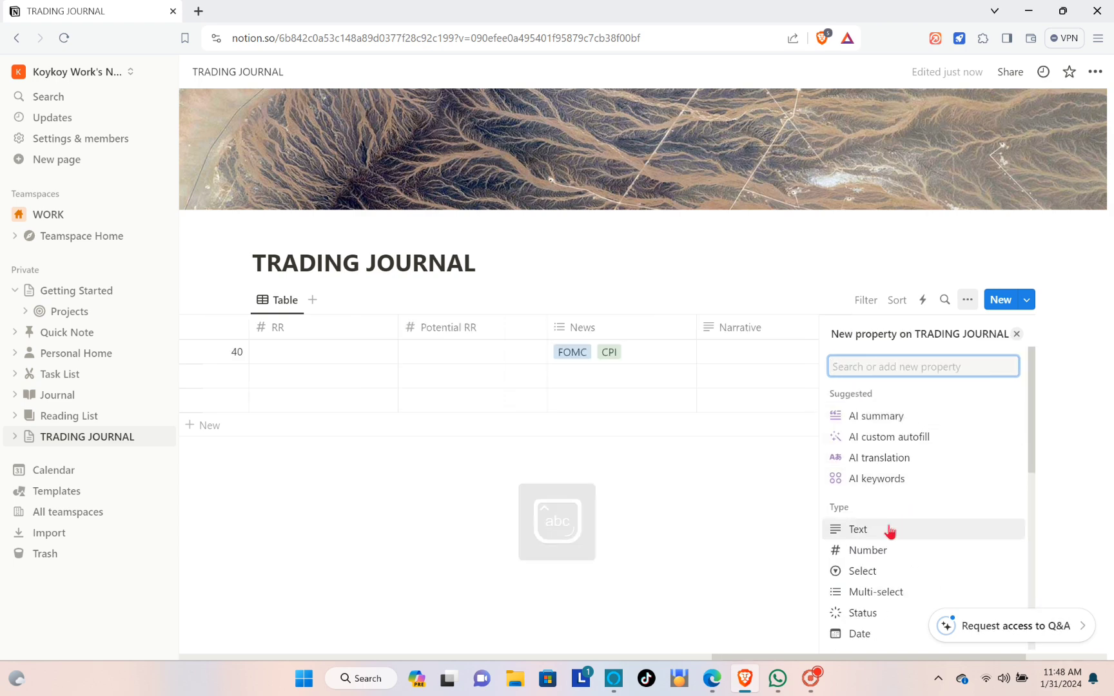
Add a Text property after Emotions and name it "Learnings".
click(893, 530)
key(BackSpace)
key(BackSpace)
key(BackSpace)
key(Caps_Lock)
text(Learn)
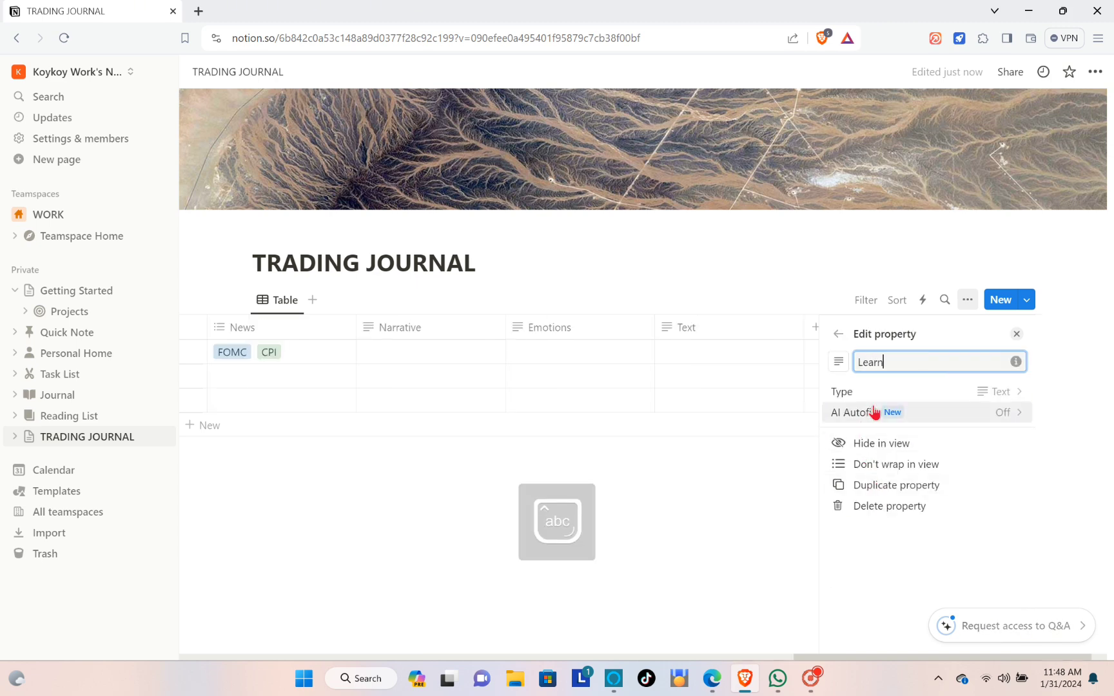
text(ings)
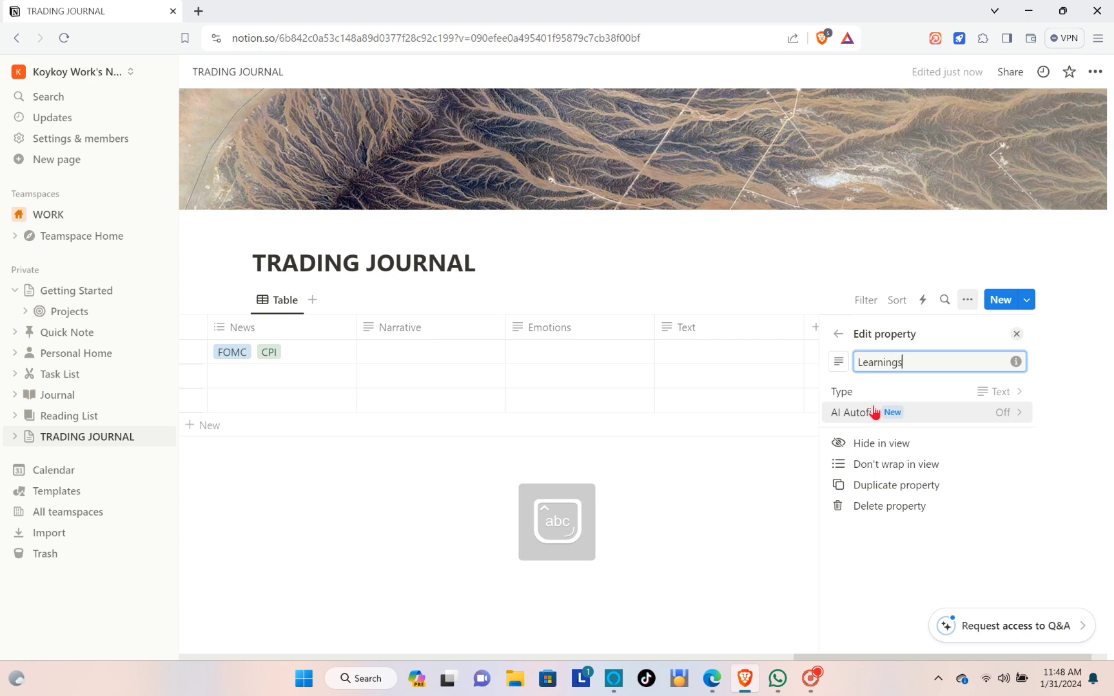
click(764, 459)
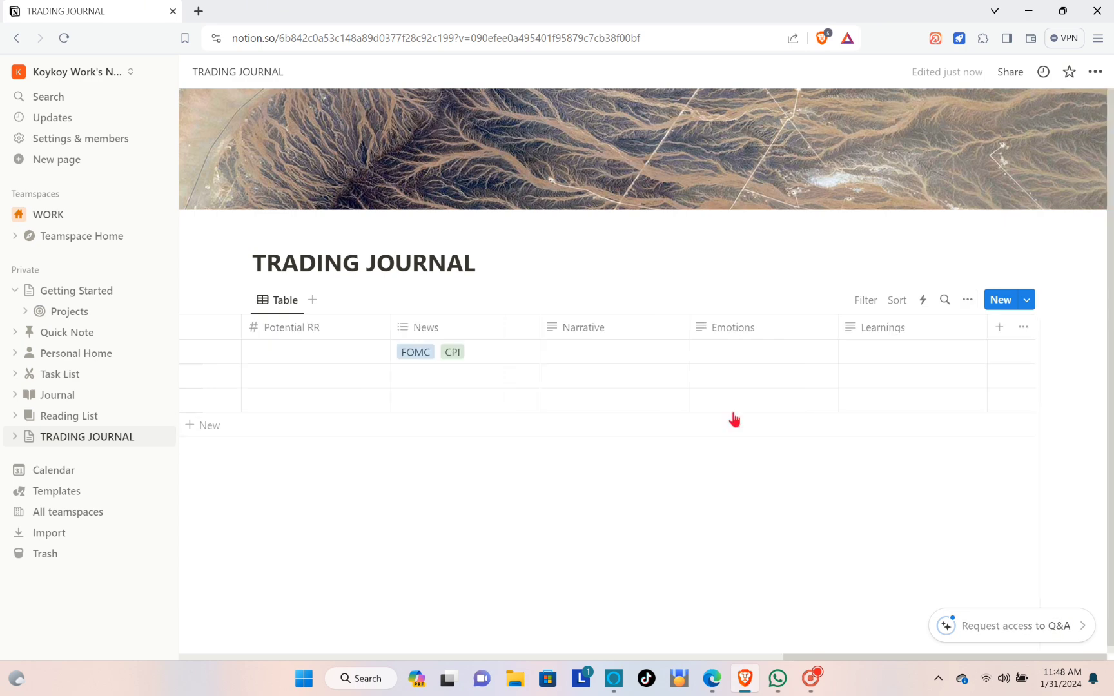
click(895, 351)
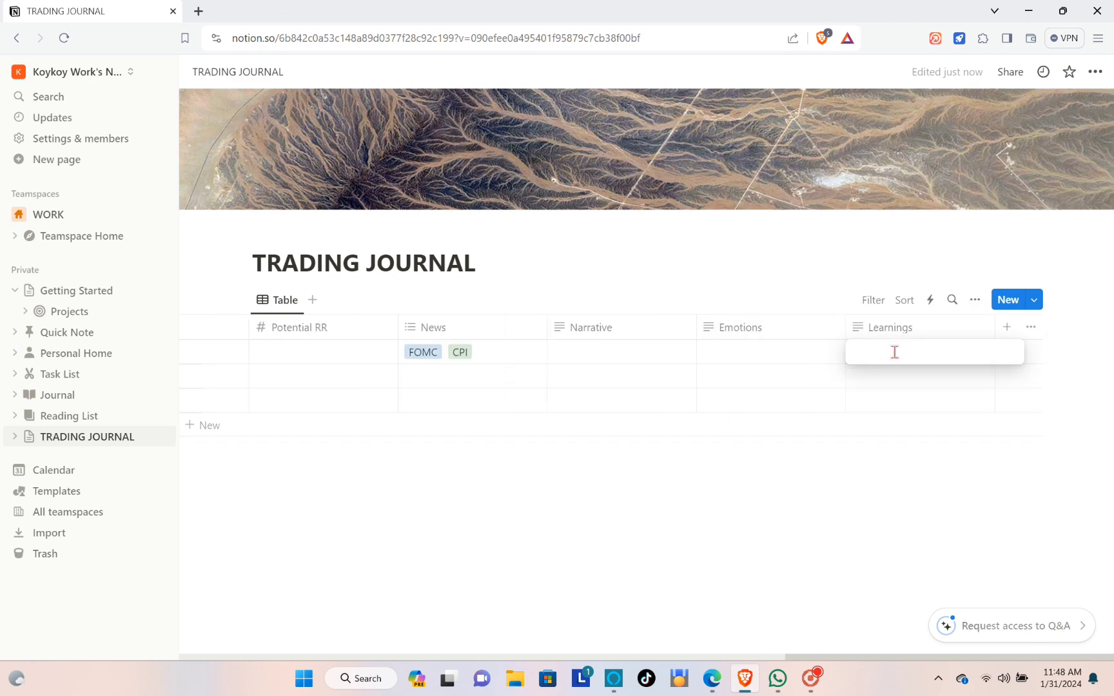
key(Escape)
click(882, 330)
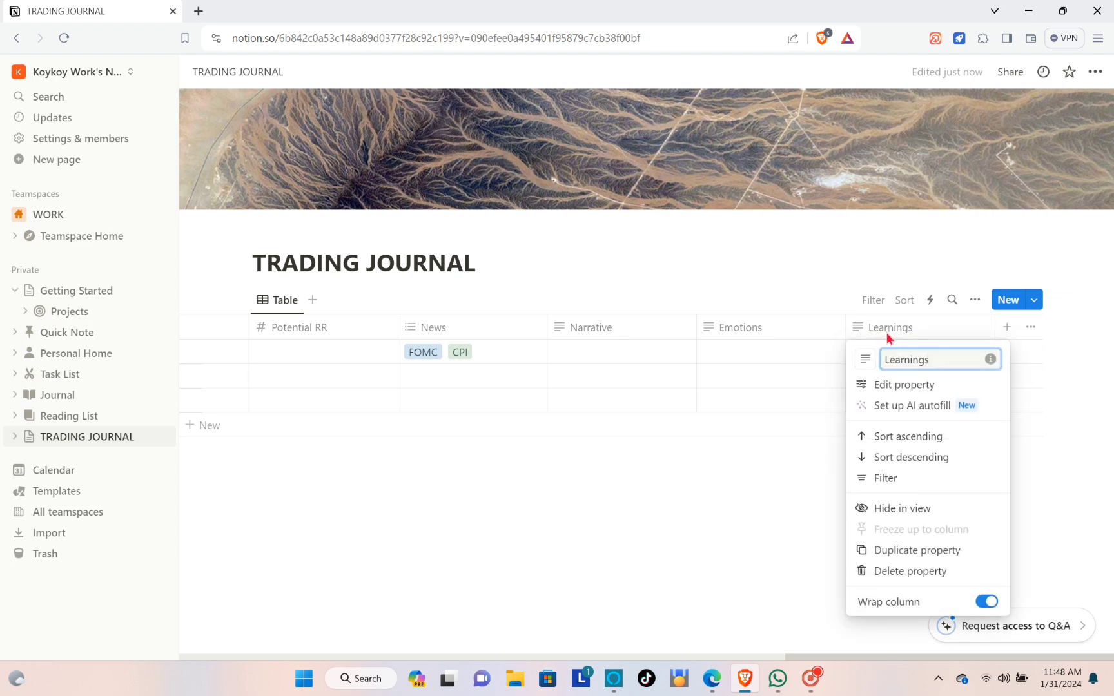
click(838, 488)
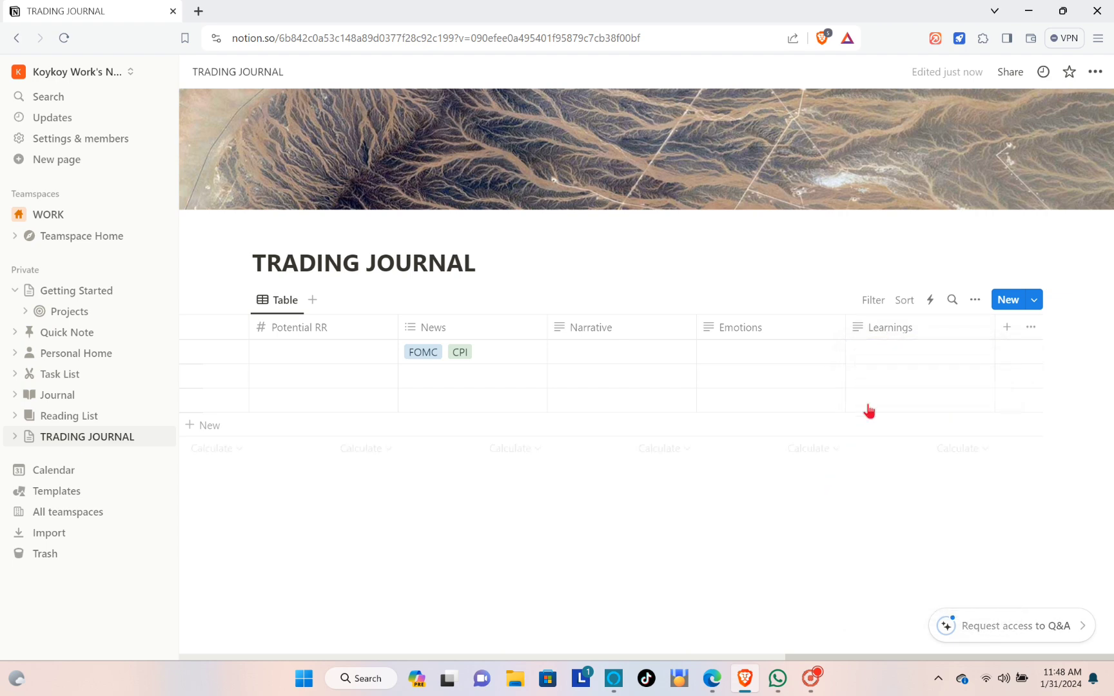